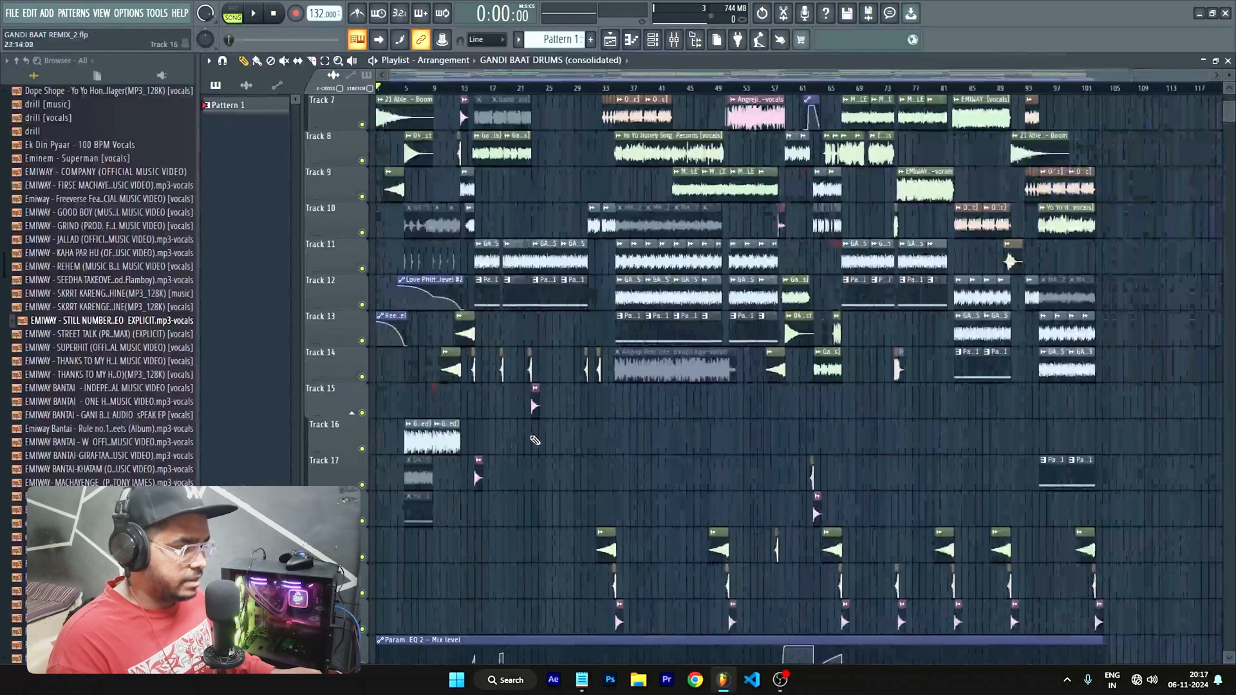
Step: Save the remix project
scroll(512, 360, "up", 4)
scroll(528, 295, "down", 1)
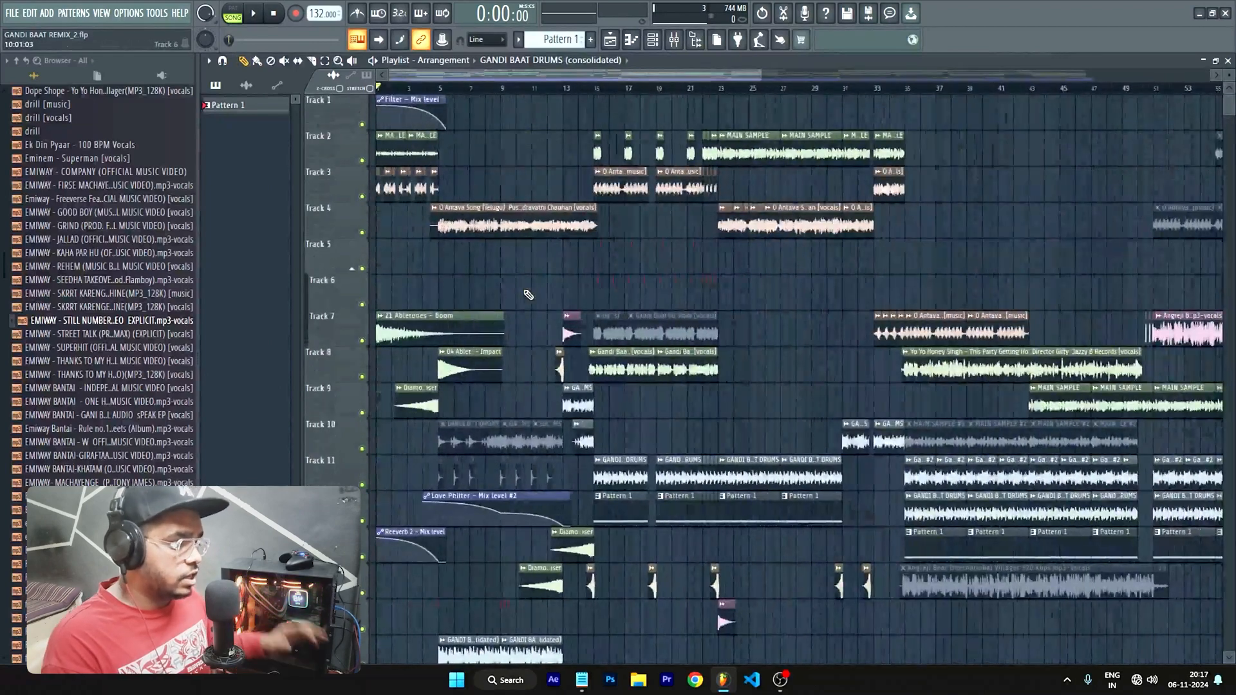
key("ctrl+s")
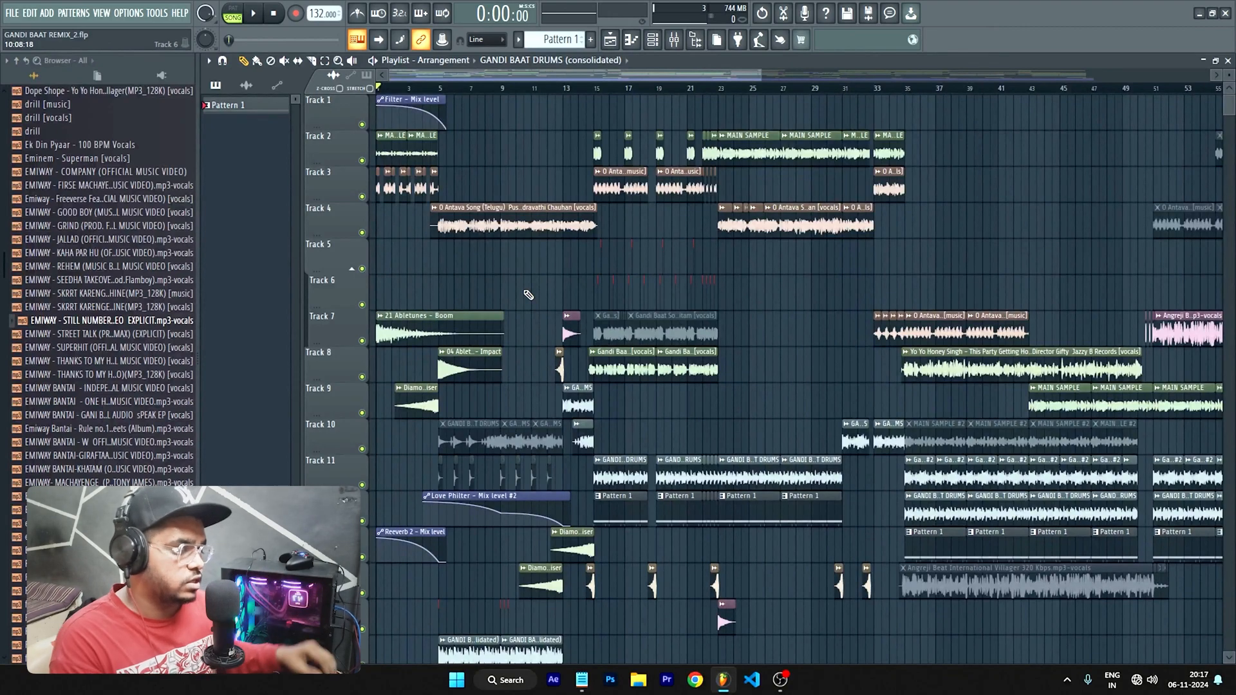
Step: Solo Track 11 and play its GANDI BAAT DRUMS clips from bar 15
scroll(562, 284, "up", 5)
scroll(611, 316, "down", 2)
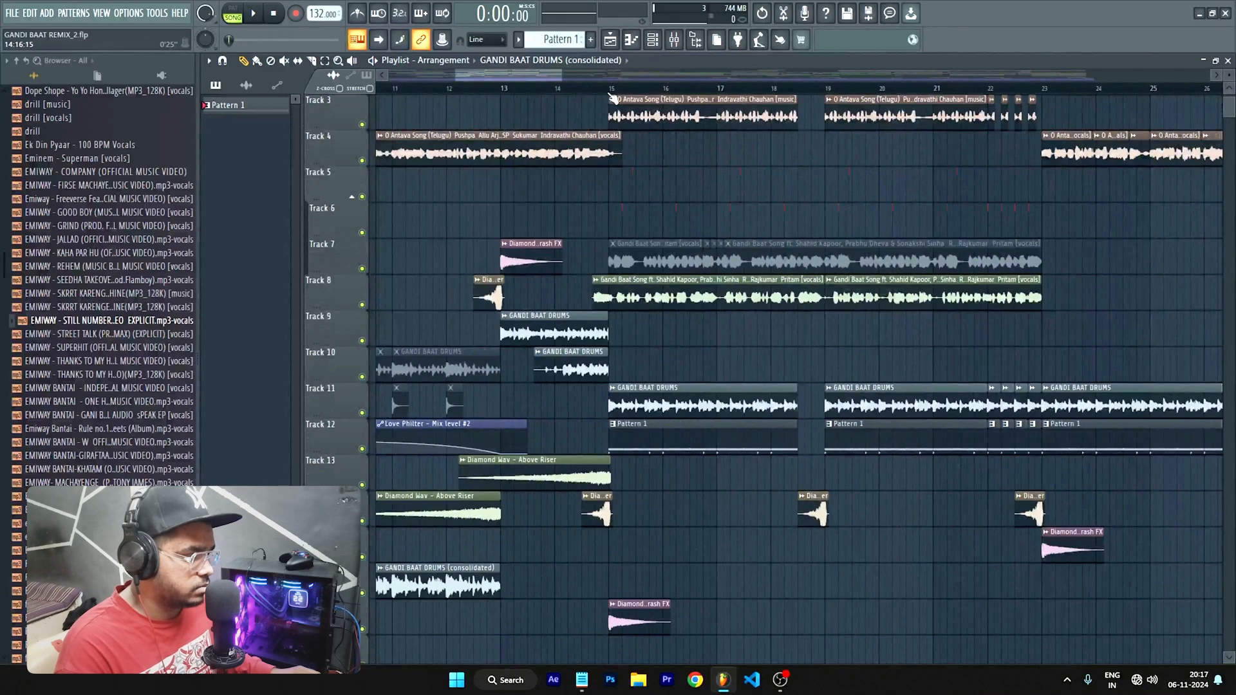
left_click(610, 92)
right_click(363, 414)
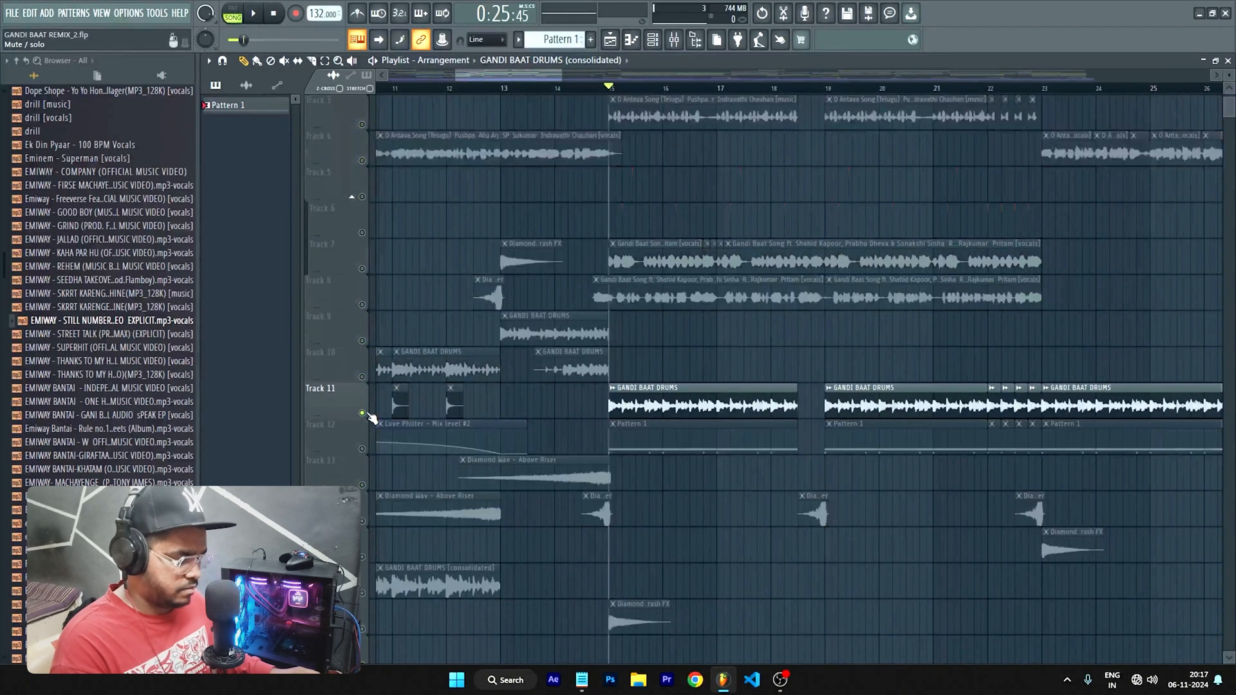
key("space")
scroll(509, 406, "down", 2)
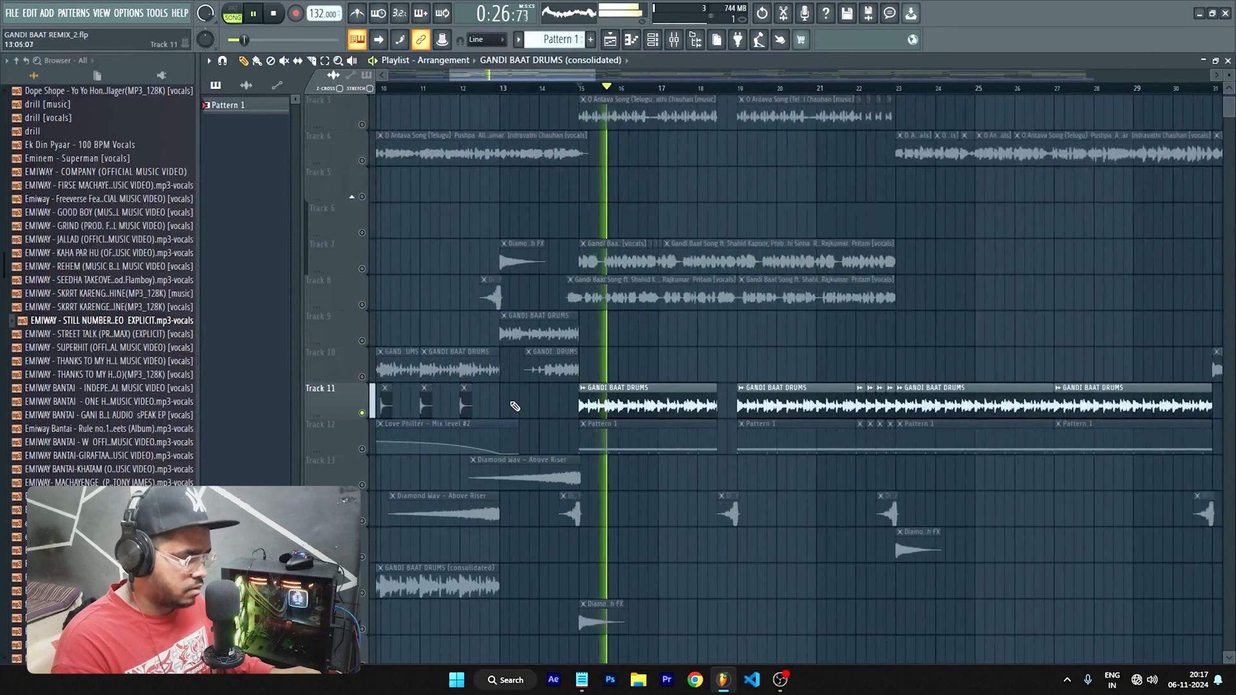
scroll(512, 406, "down", 2)
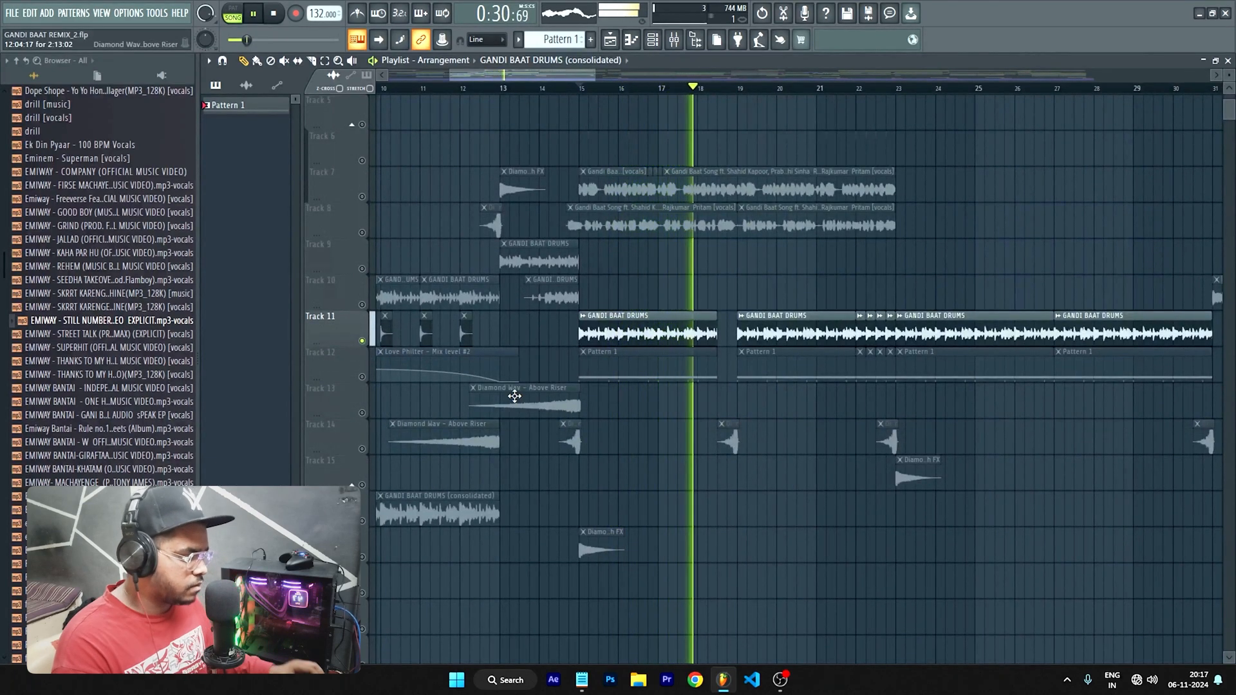
key("space")
Step: Add Track 12 to the soloed drums and play both tracks together from bar 15
scroll(583, 372, "down", 2)
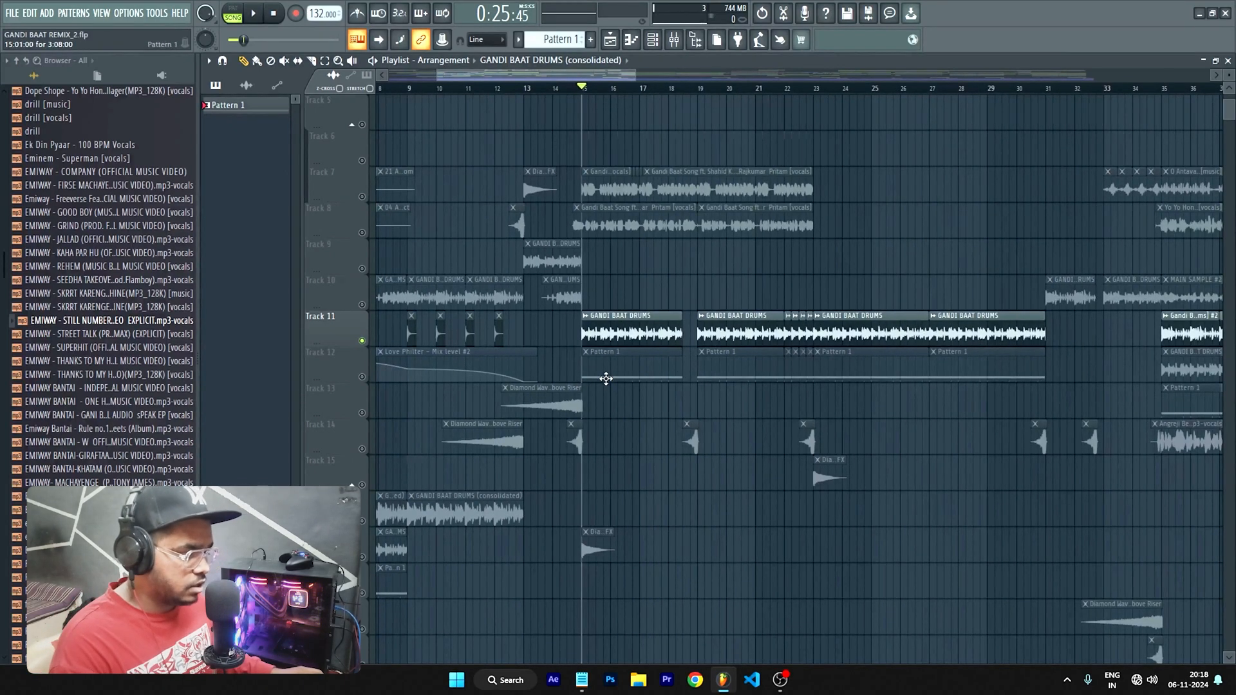
left_click(363, 378)
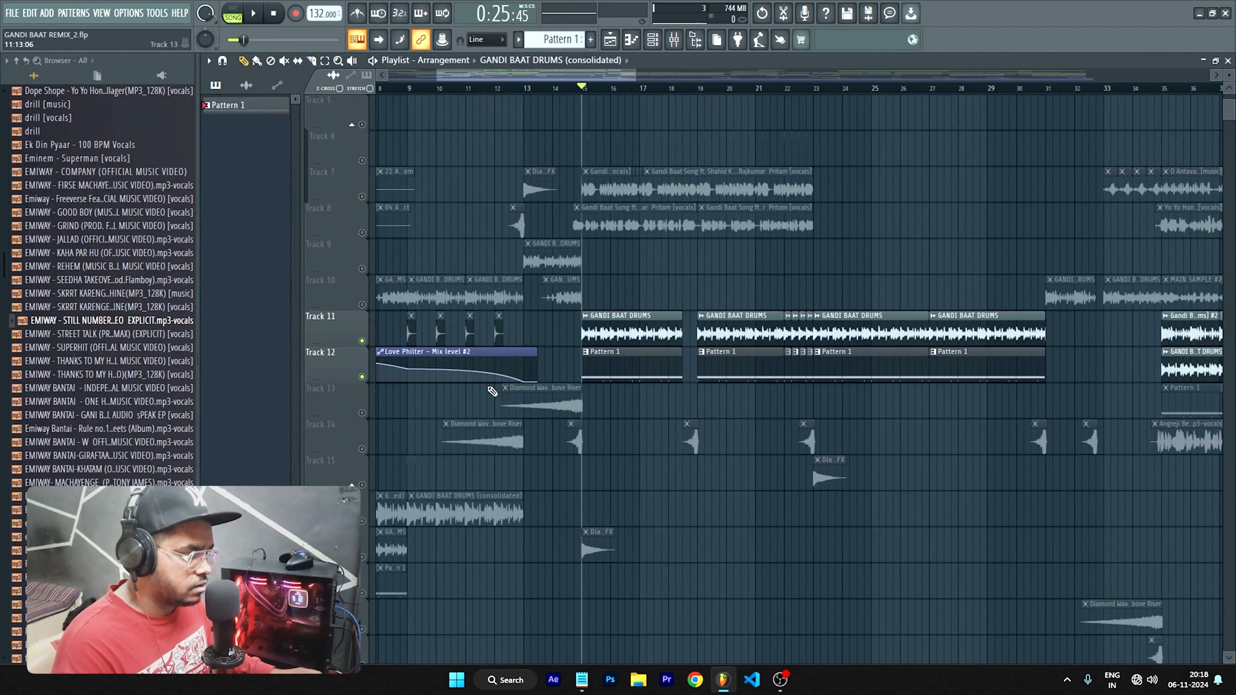
key("space")
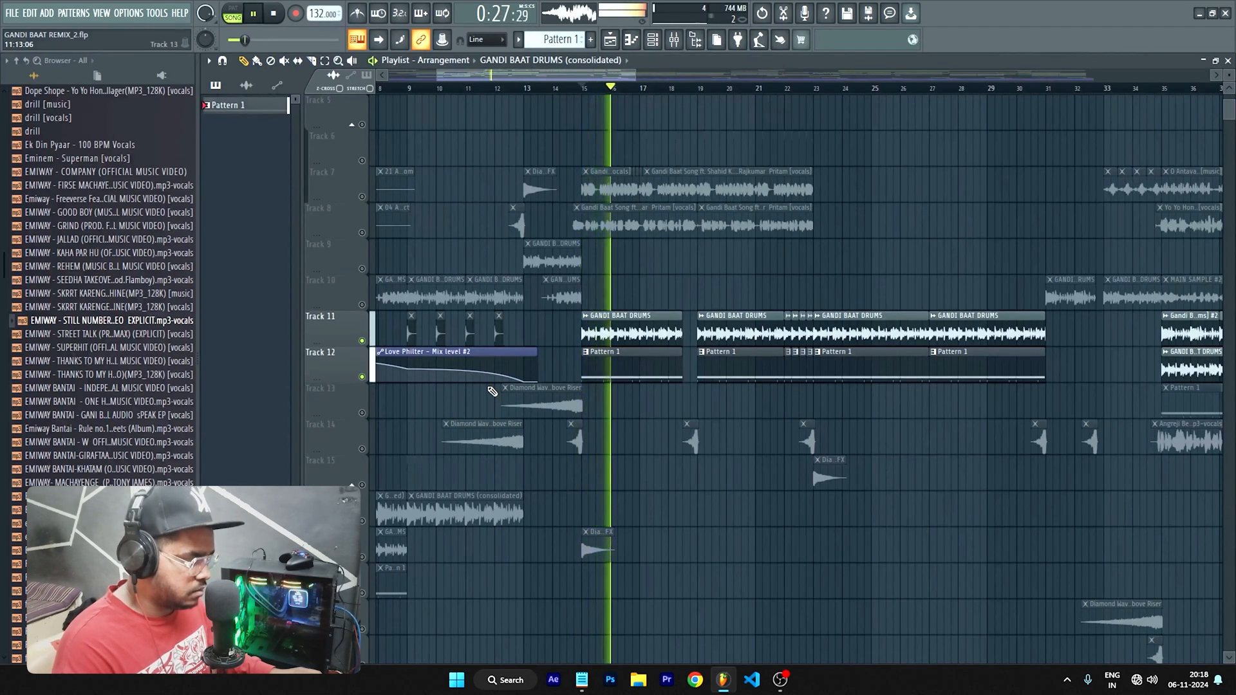
key("space")
Step: Audition the percussion and Cymatics channels of Pattern 1 in the channel rack, and return to the playlist
left_click(620, 376)
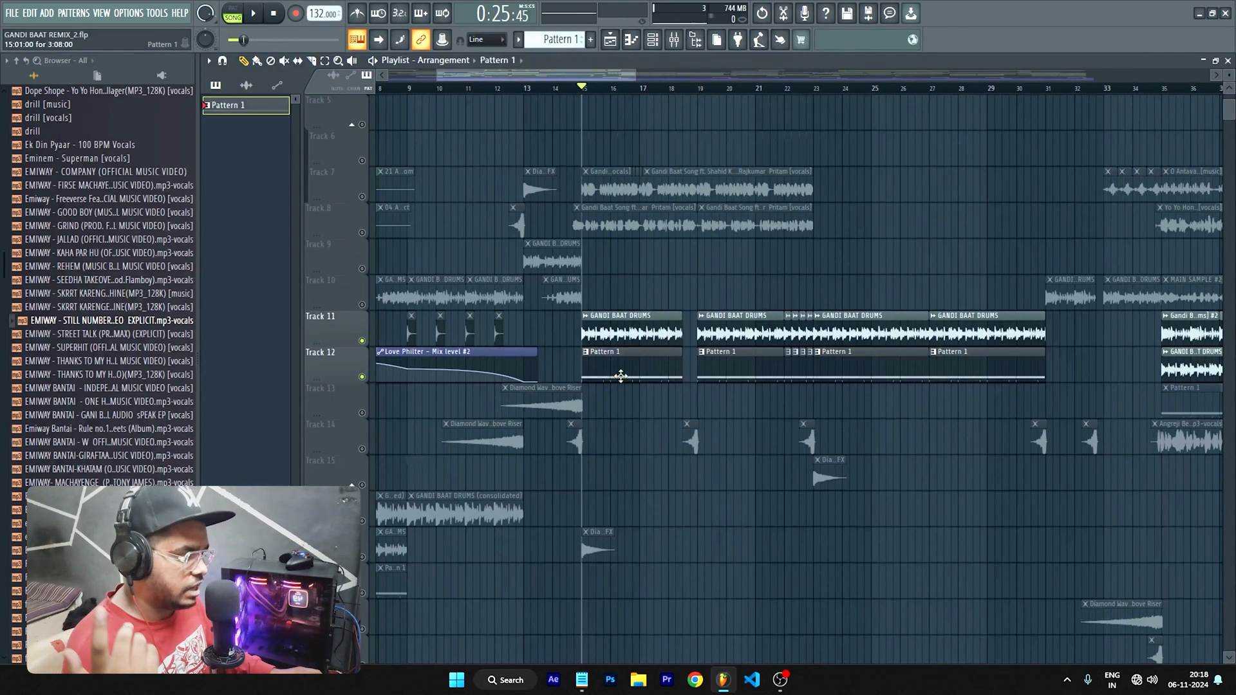
left_click(653, 39)
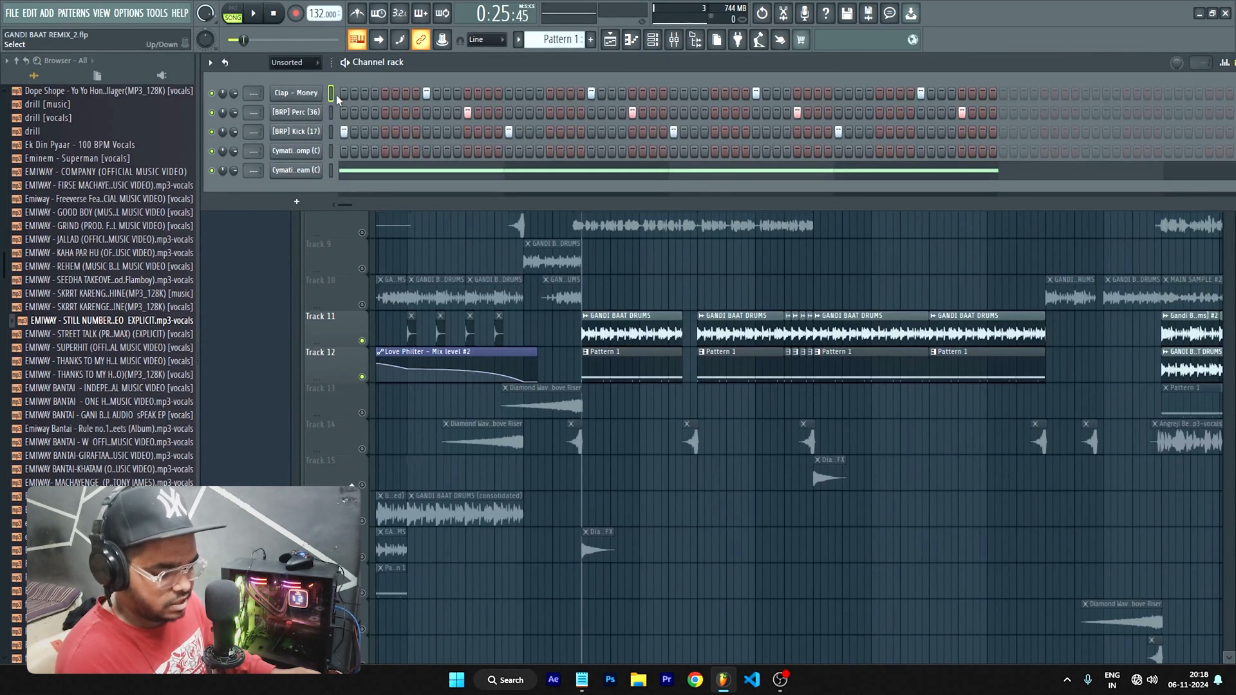
left_click(331, 113)
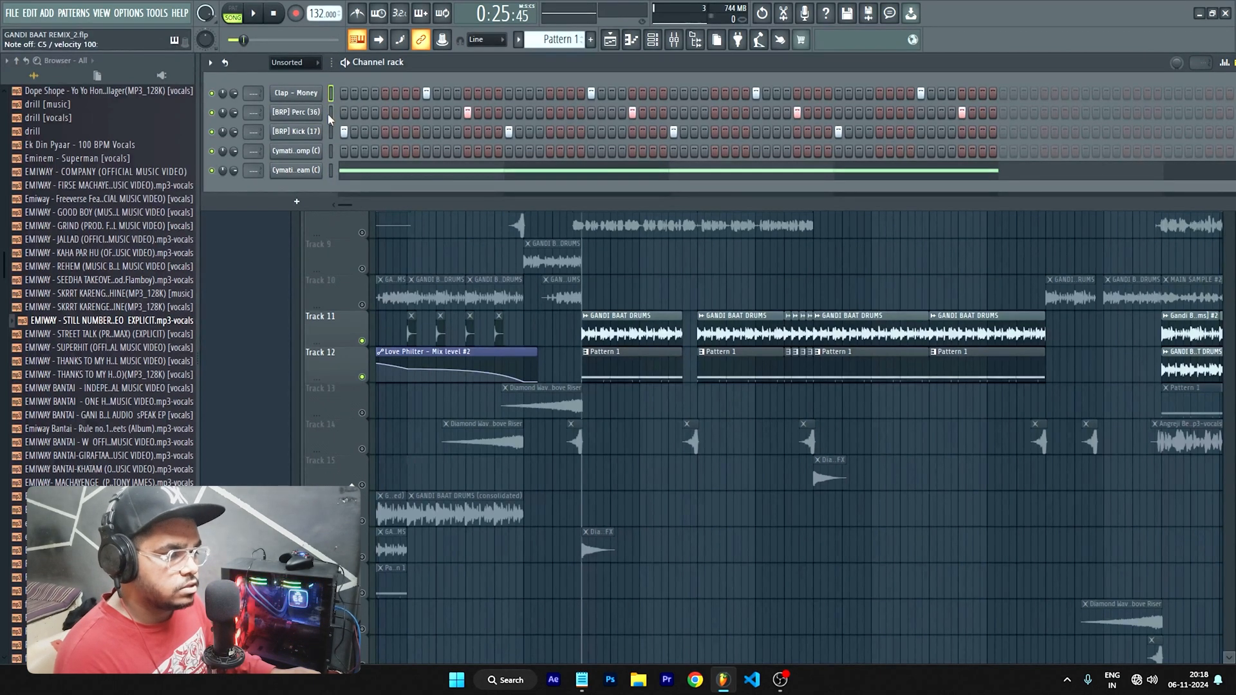
left_click(331, 151)
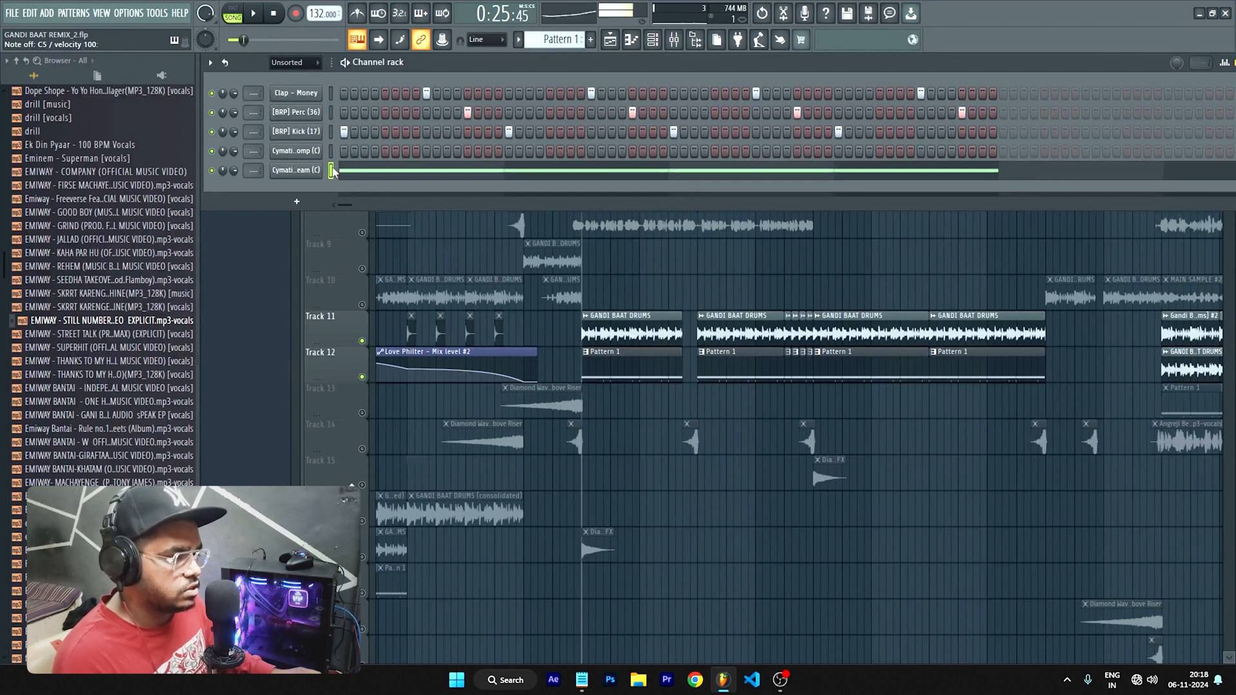
left_click(606, 47)
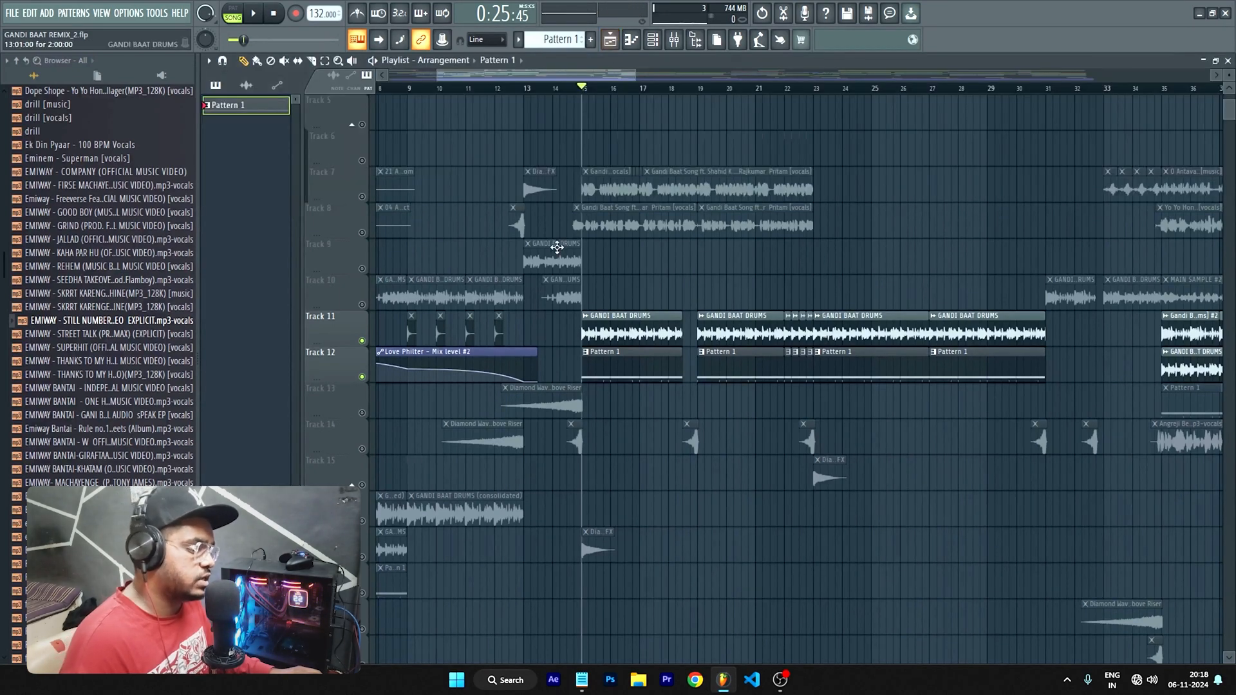
Step: Play the layered drum clips on Tracks 11 and 12 from bar 35
scroll(590, 261, "down", 3)
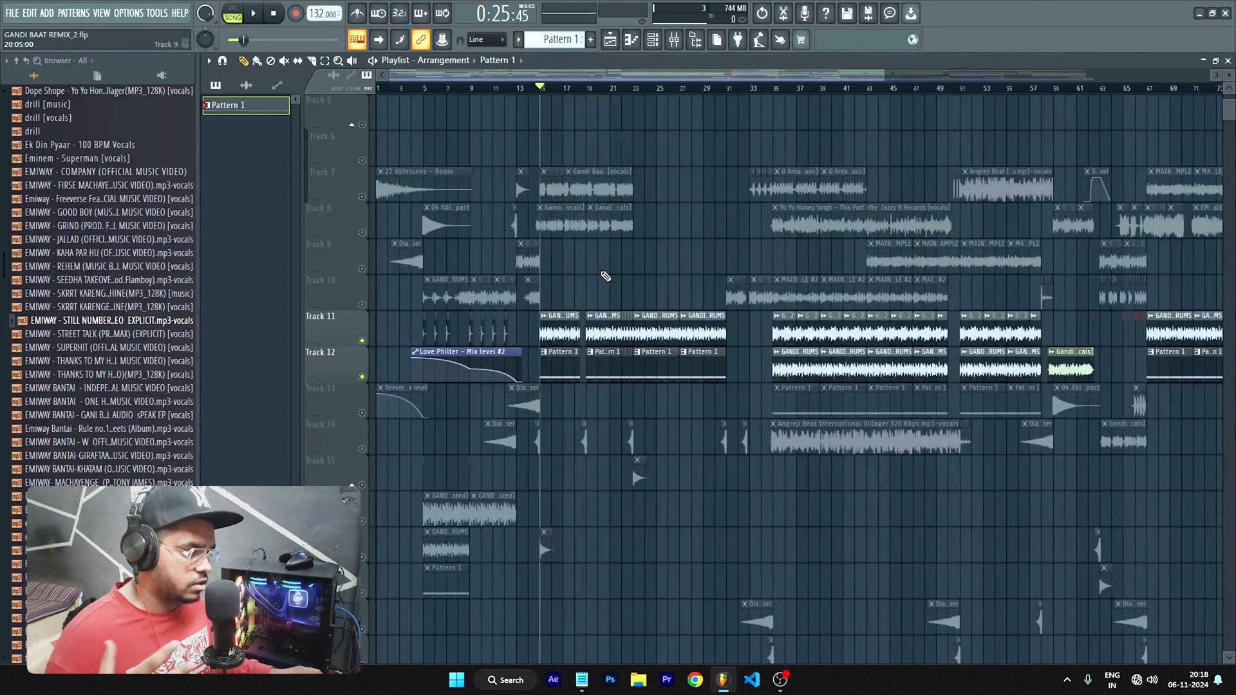
scroll(598, 276, "up", 4)
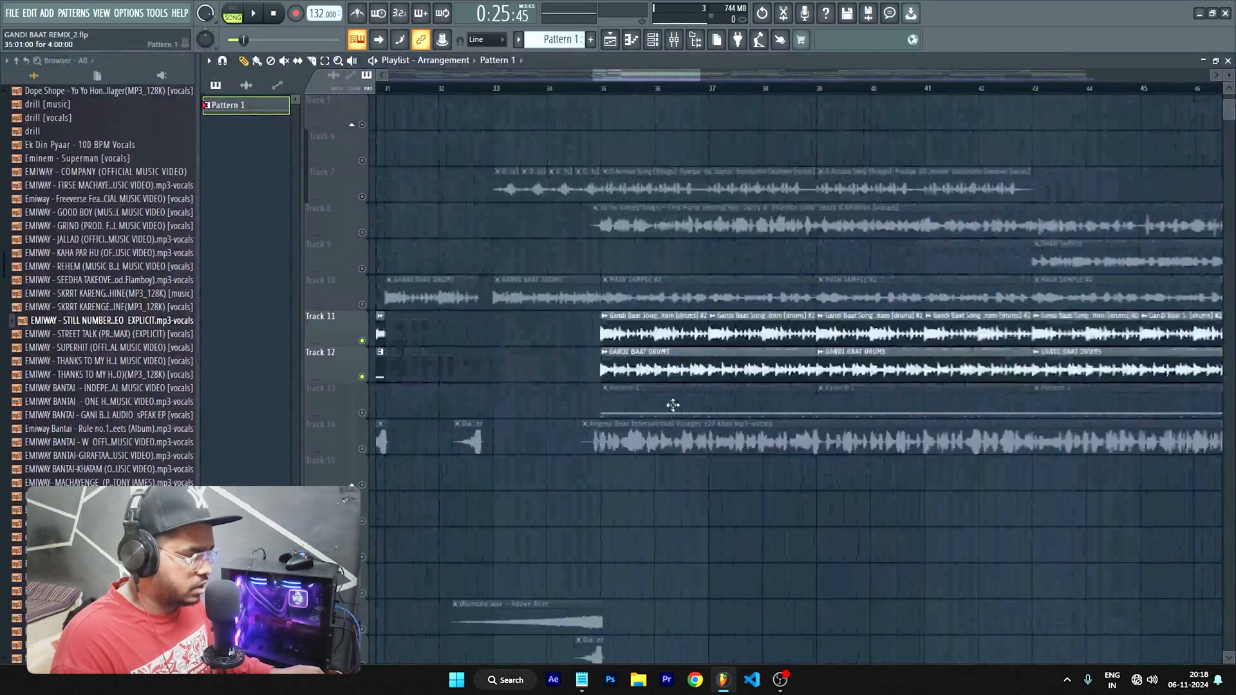
left_click(605, 91)
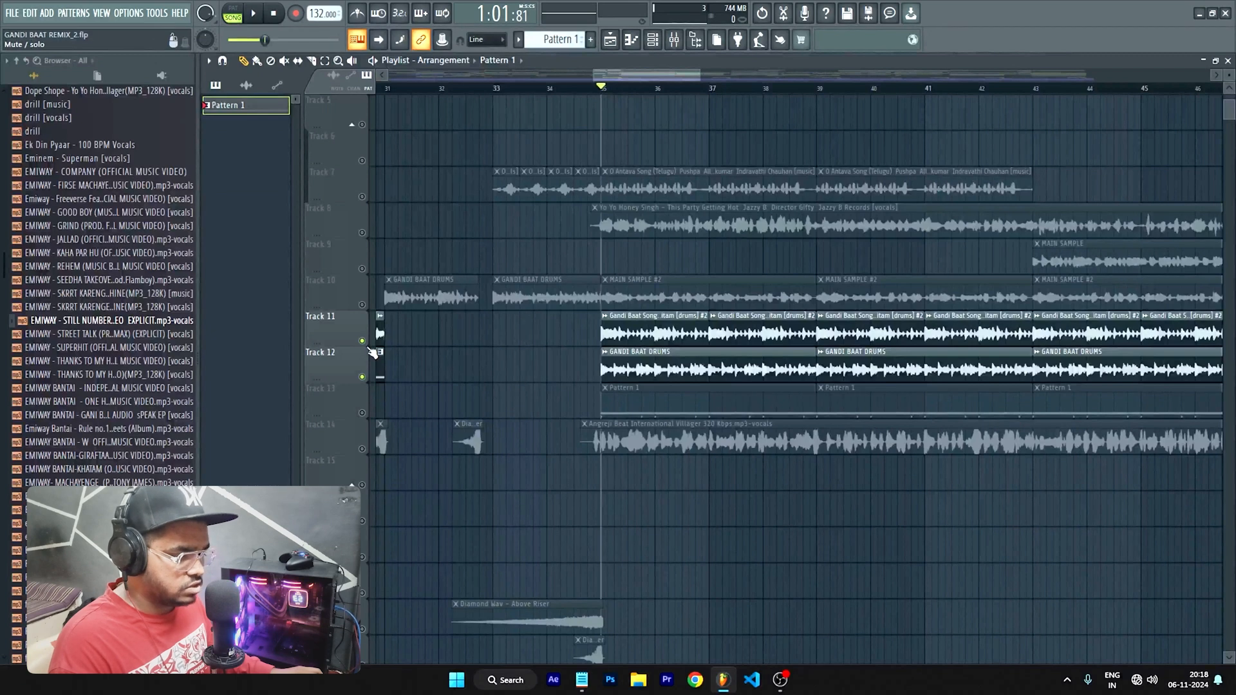
key("space")
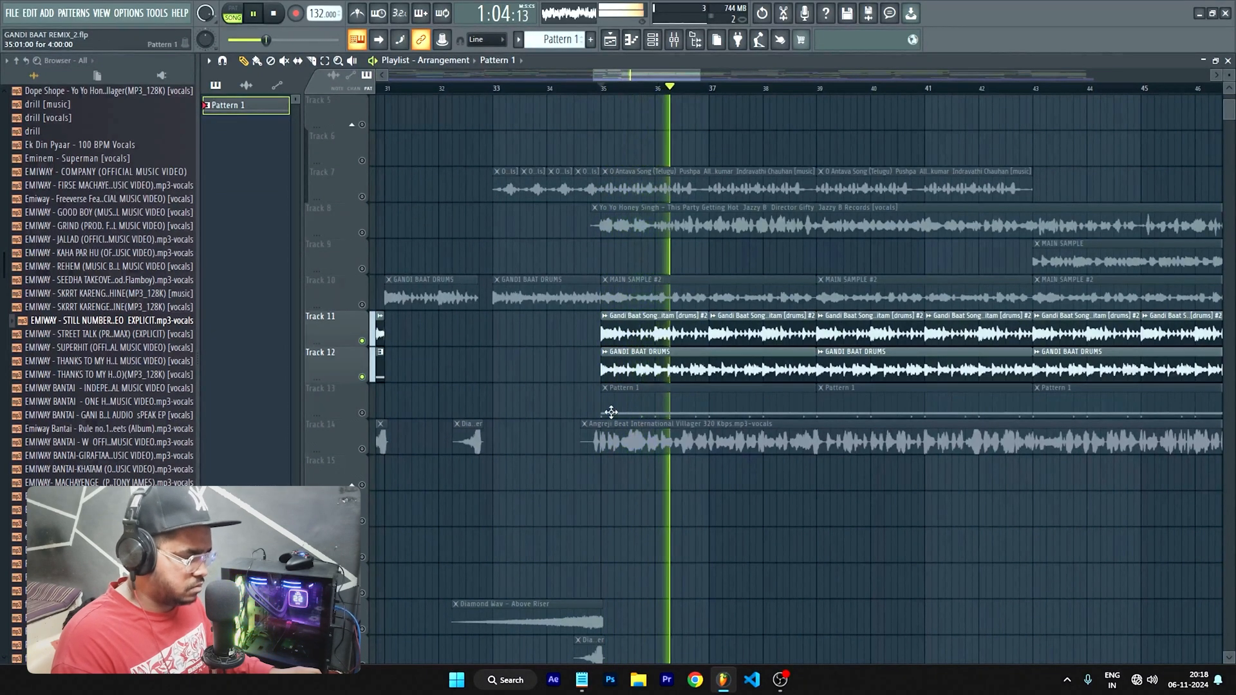
key("space")
Step: Unmute Track 13 and play its Pattern 1 clips along with the drums on Tracks 11 and 12
left_click(362, 413)
key("space")
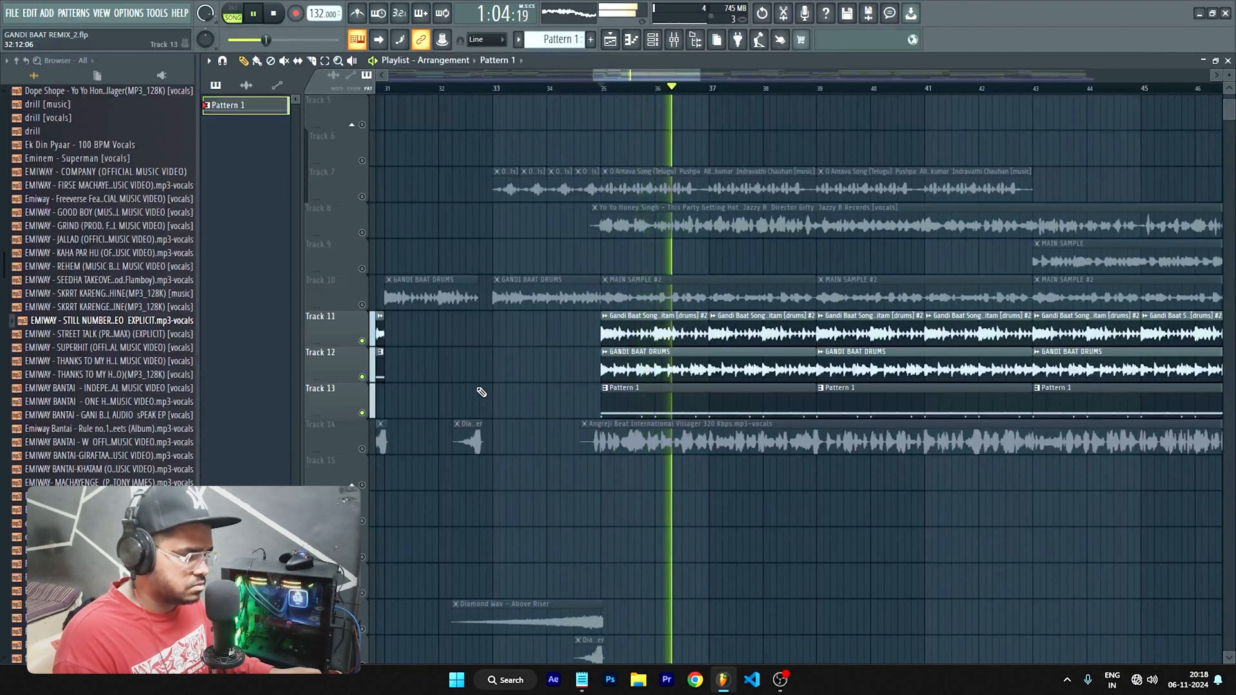
scroll(509, 390, "down", 2)
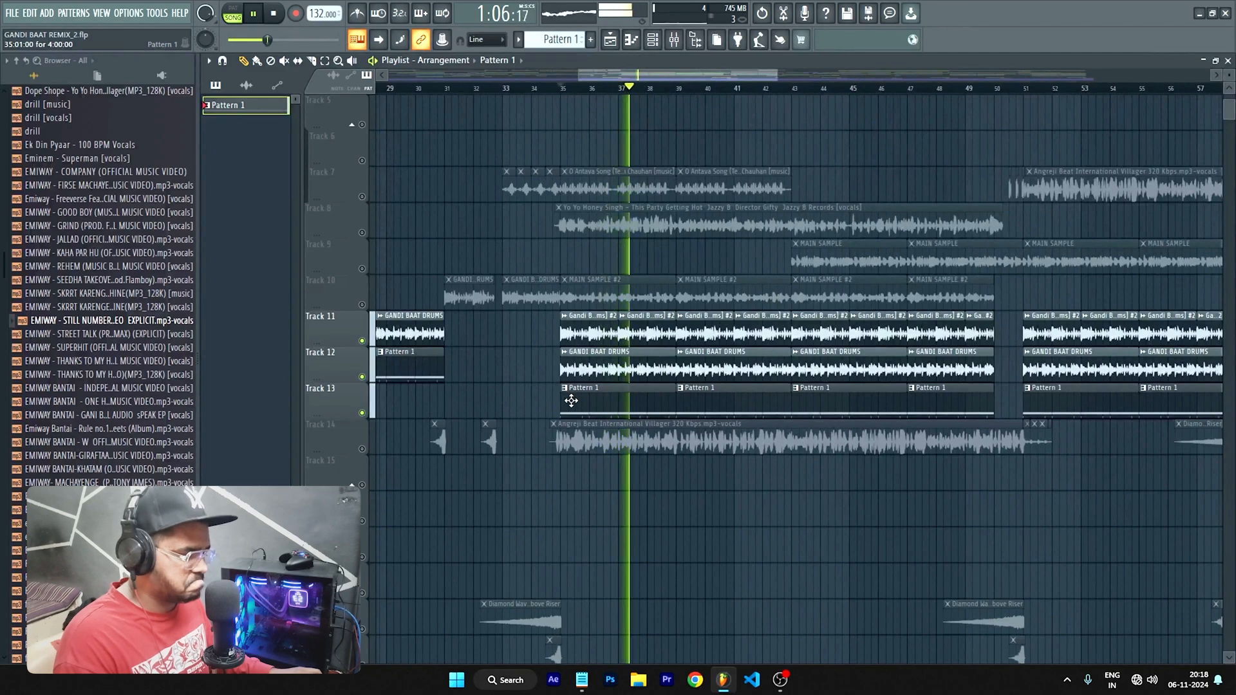
scroll(573, 402, "down", 2)
scroll(570, 399, "down", 2)
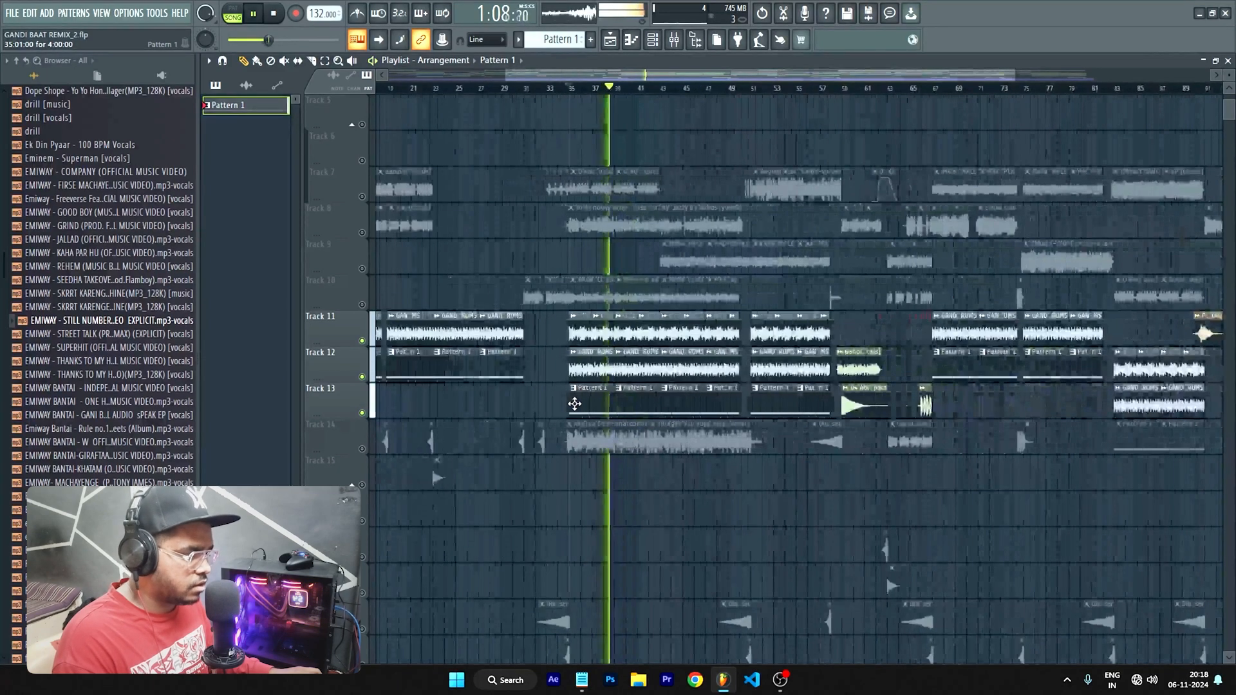
key("space")
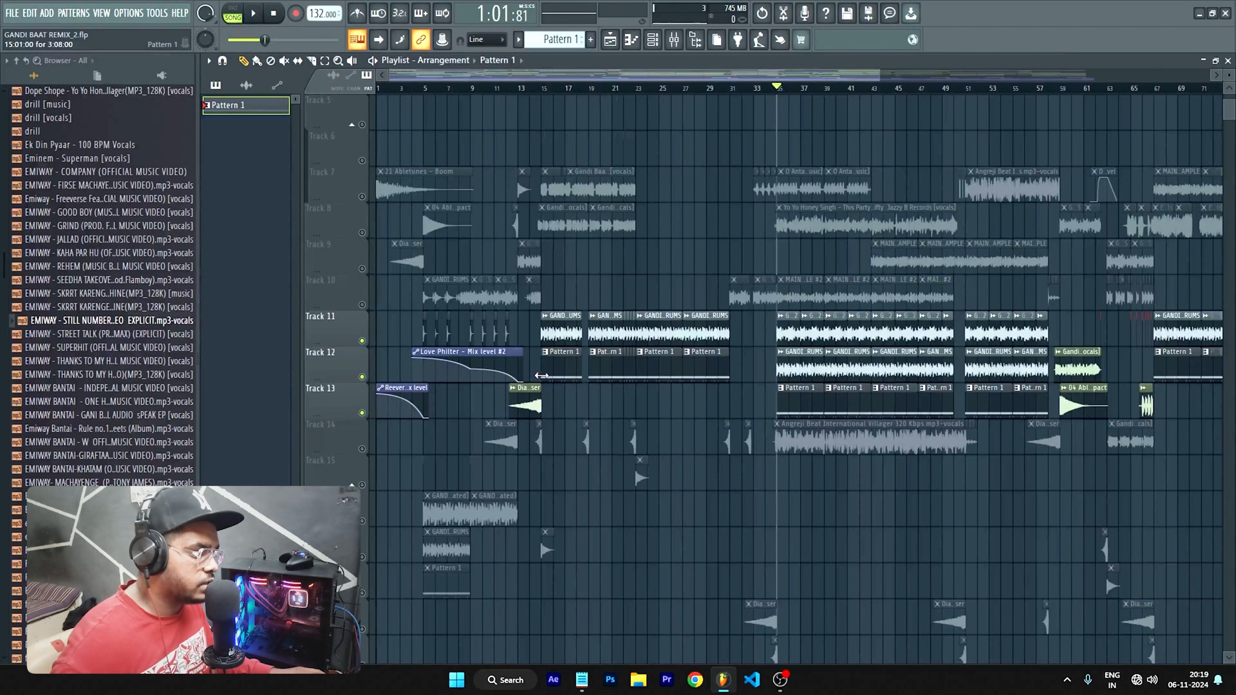
Step: Clear the solo so that all playlist tracks are active again
scroll(602, 344, "down", 2)
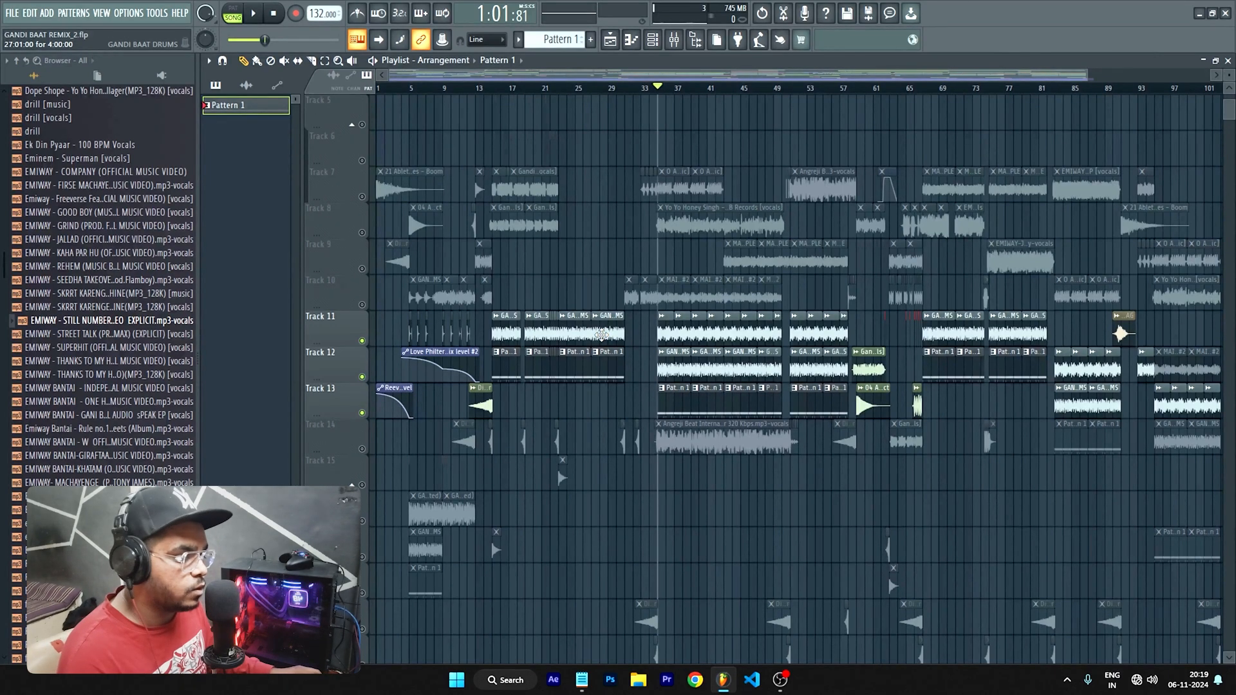
scroll(380, 327, "up", 5)
right_click(367, 308)
right_click(367, 308)
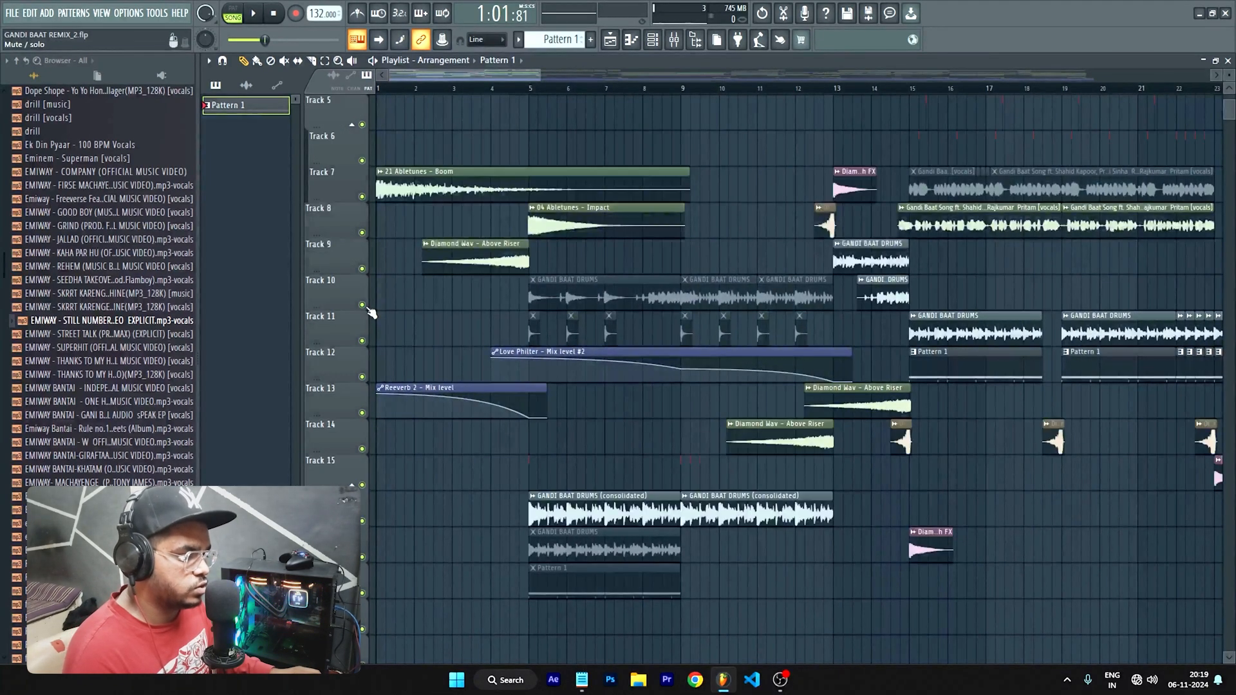
Step: Look over the full arrangement and return the playback position to the start of the song
scroll(410, 332, "down", 4)
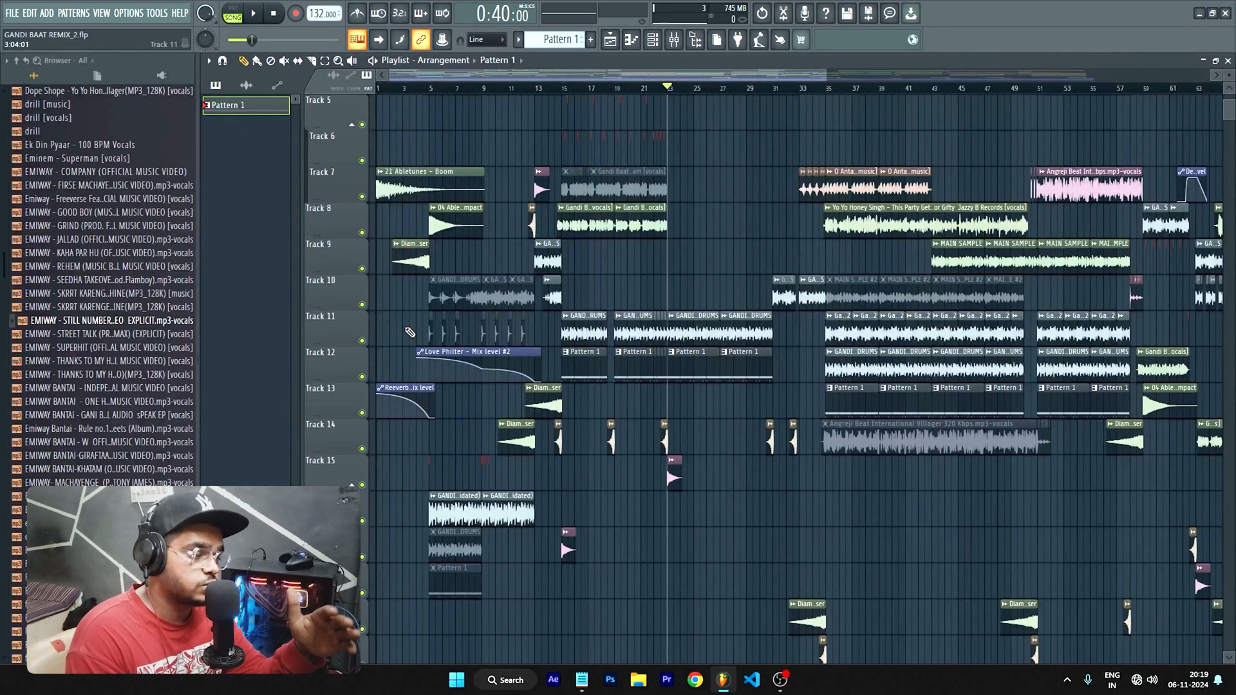
scroll(410, 332, "down", 4)
scroll(403, 504, "up", 5)
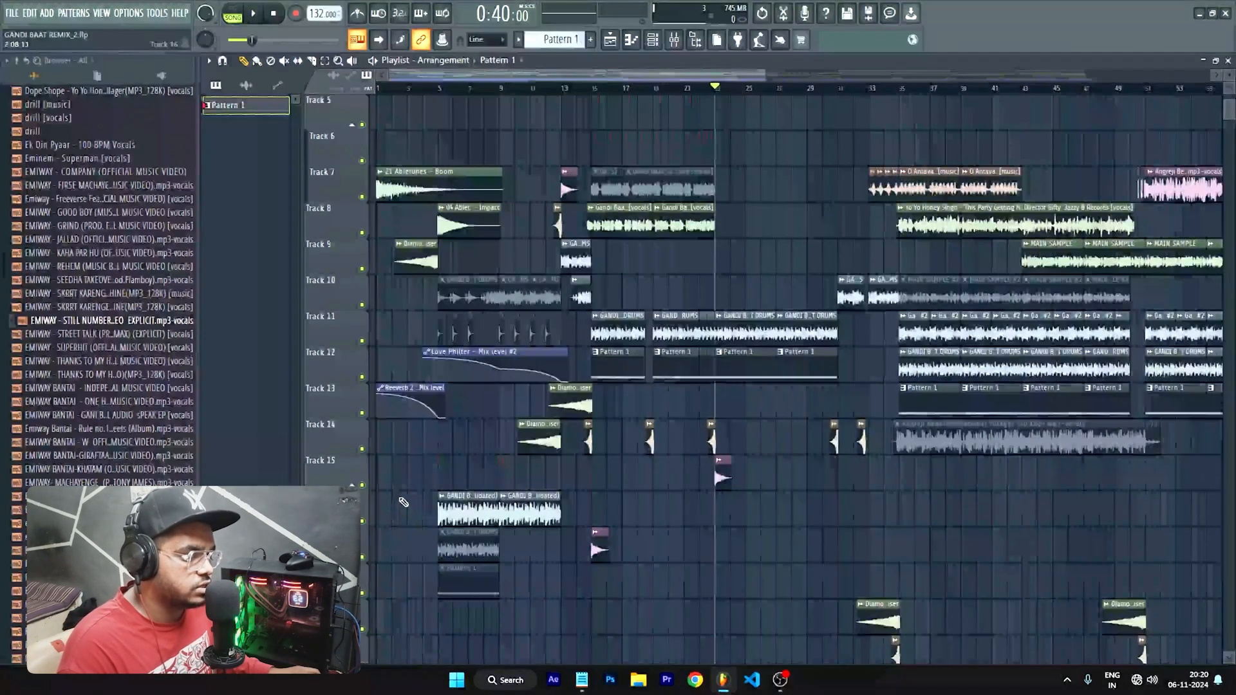
key("space")
key("space")
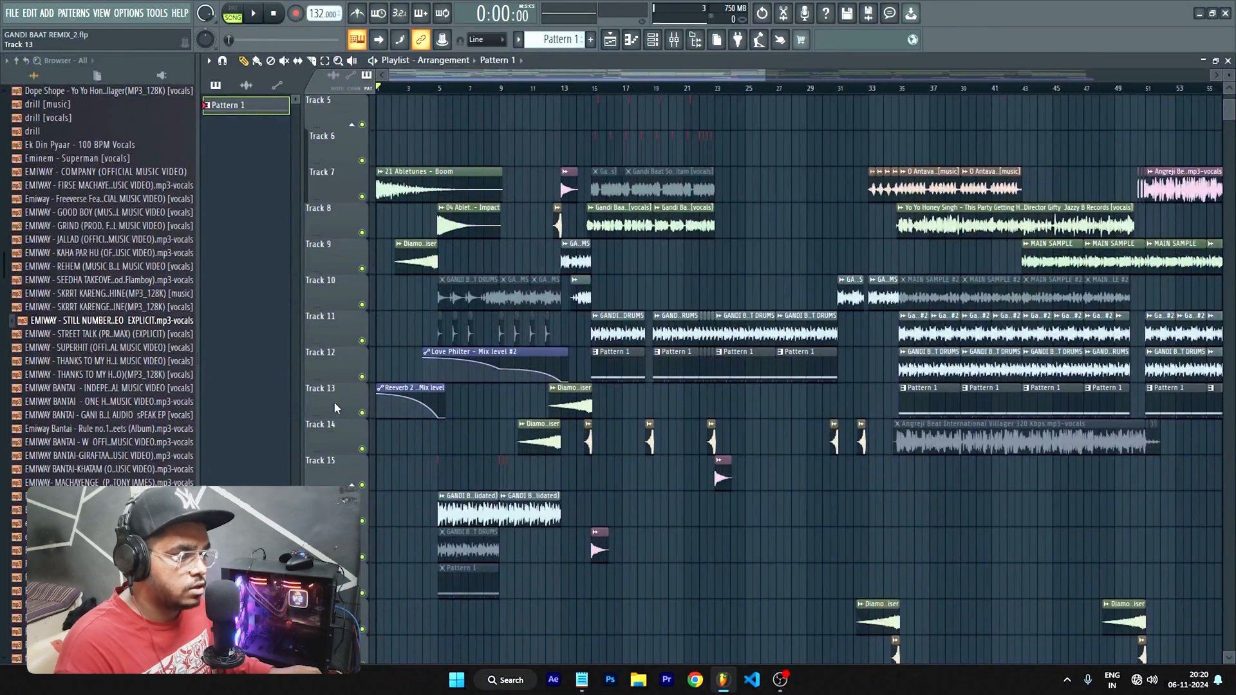
Step: Solo Track 2 and play the MAIN SAMPLE clips from the start of the song
scroll(454, 351, "up", 4)
scroll(457, 348, "down", 3)
scroll(456, 348, "up", 4)
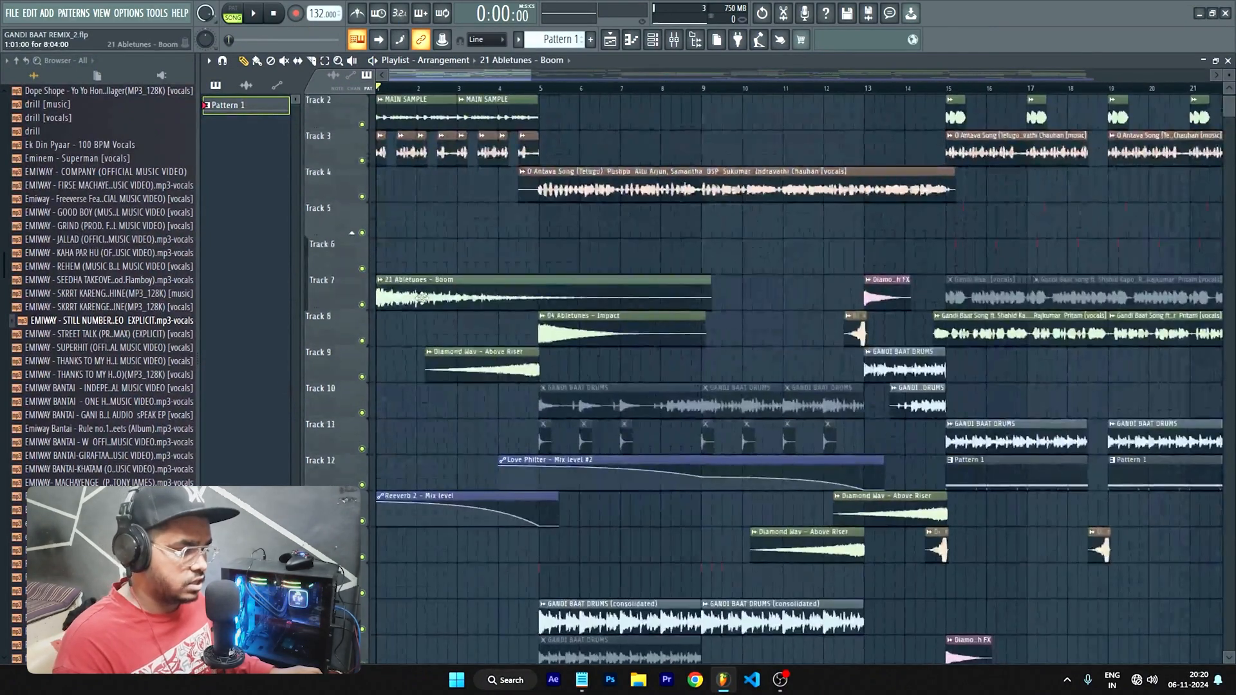
double_click(445, 299)
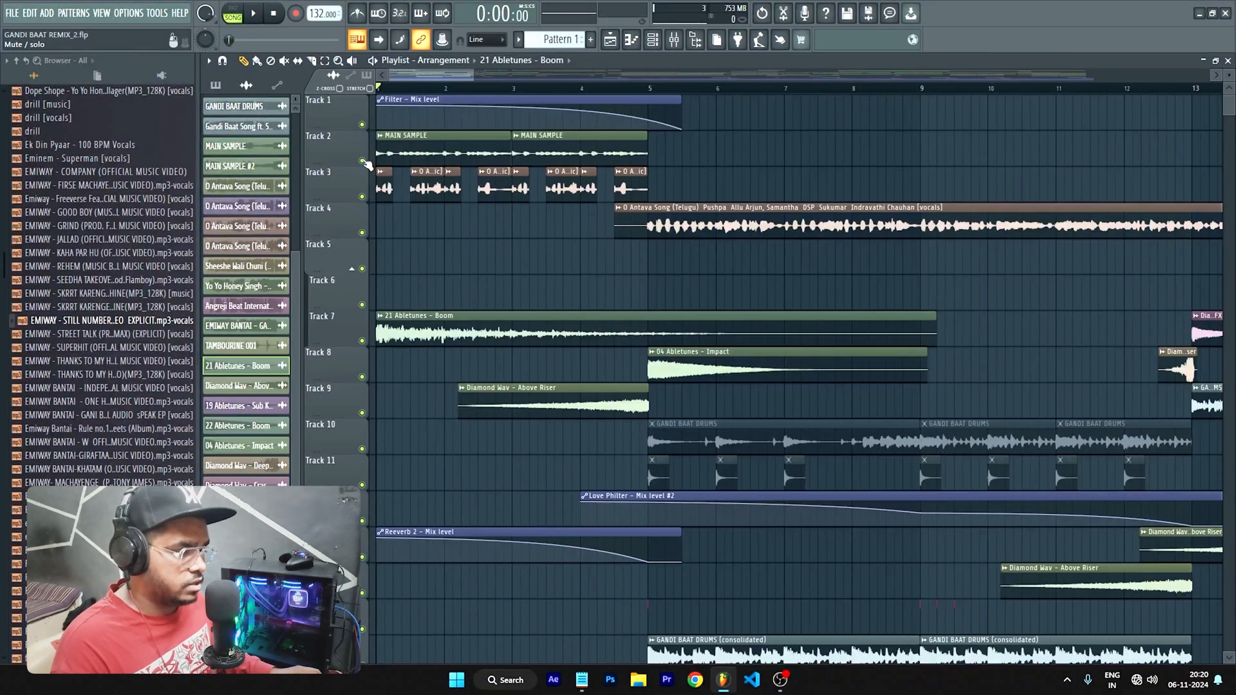
right_click(363, 161)
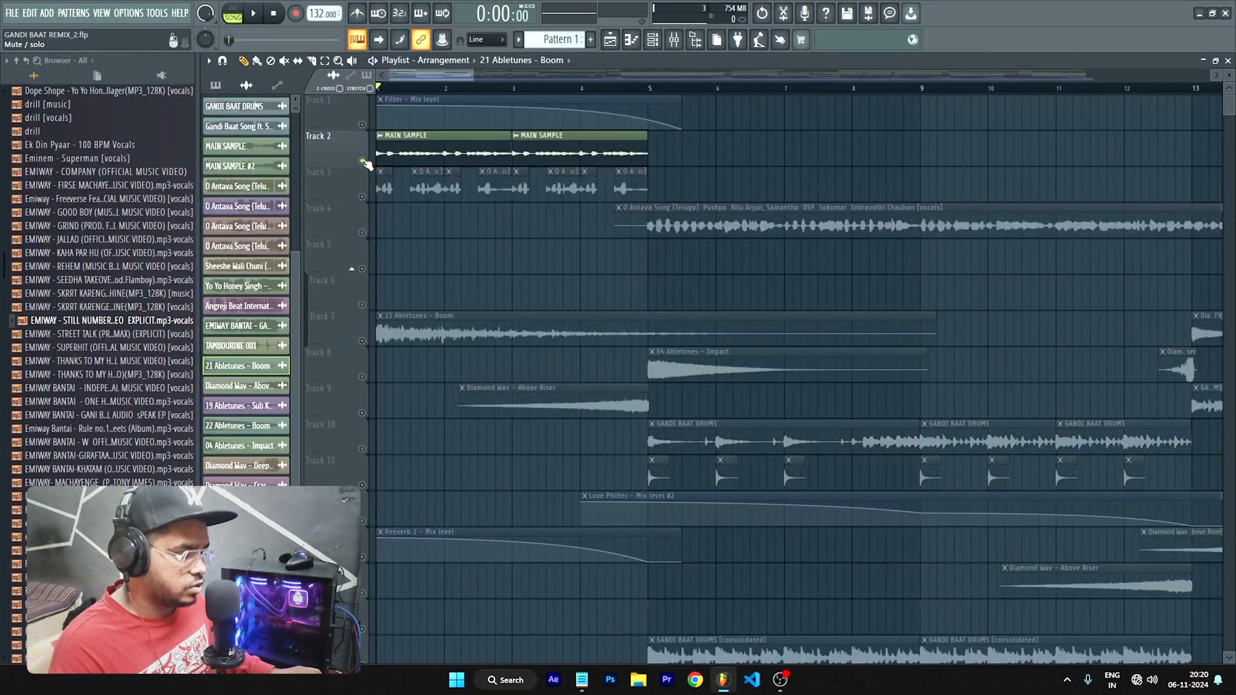
key("space")
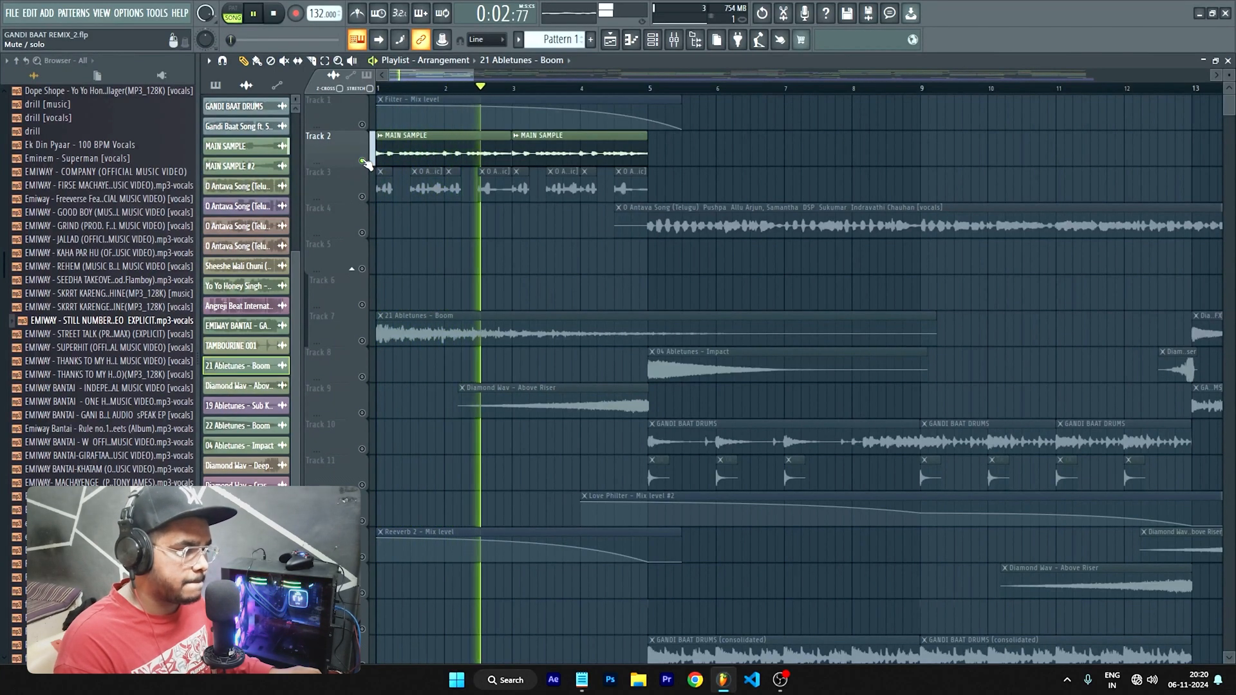
Step: Solo Track 3 and play its chopped O Antava music clips from the start of the song
right_click(362, 197)
key("space")
key("space")
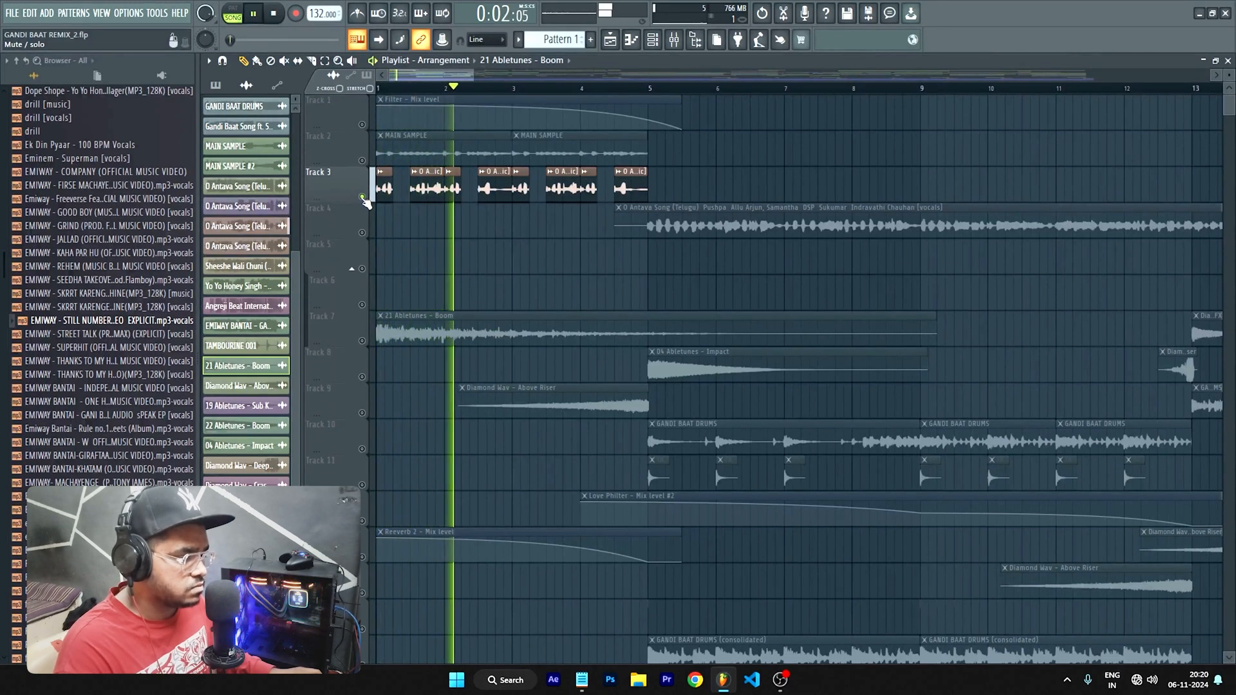
Step: Solo Track 2, unmute Track 3 with it, and listen to the two intro layers together
right_click(363, 161)
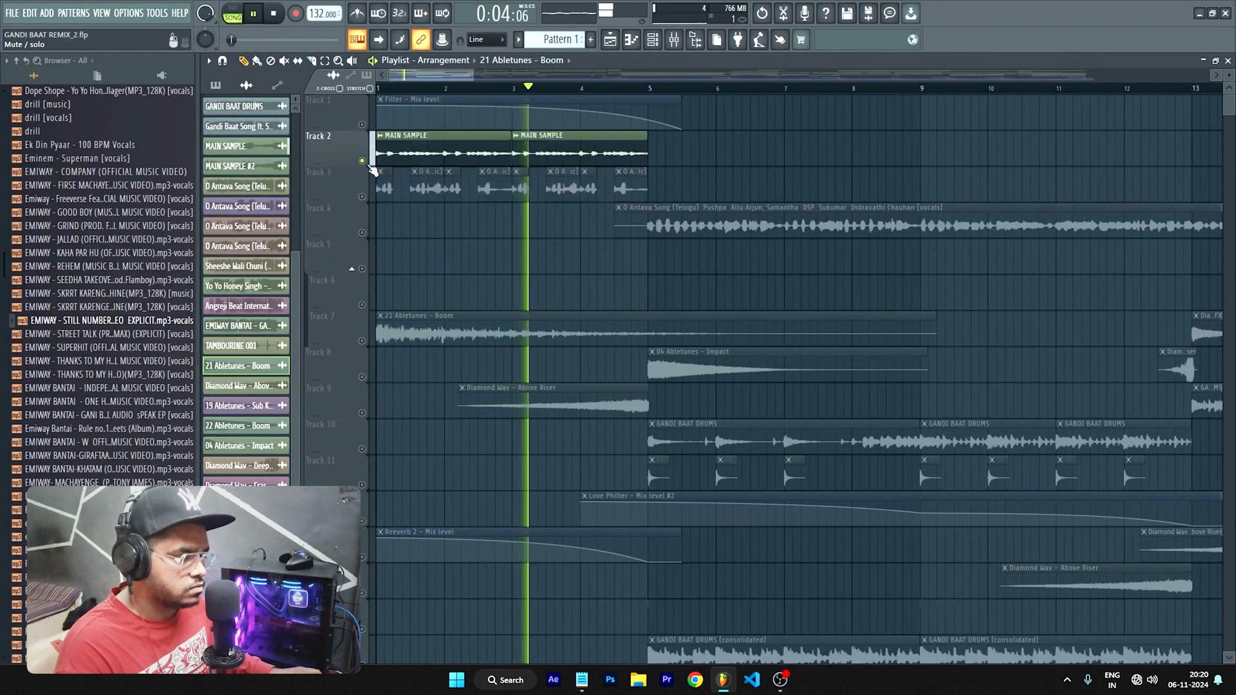
left_click(362, 197)
scroll(428, 221, "down", 2)
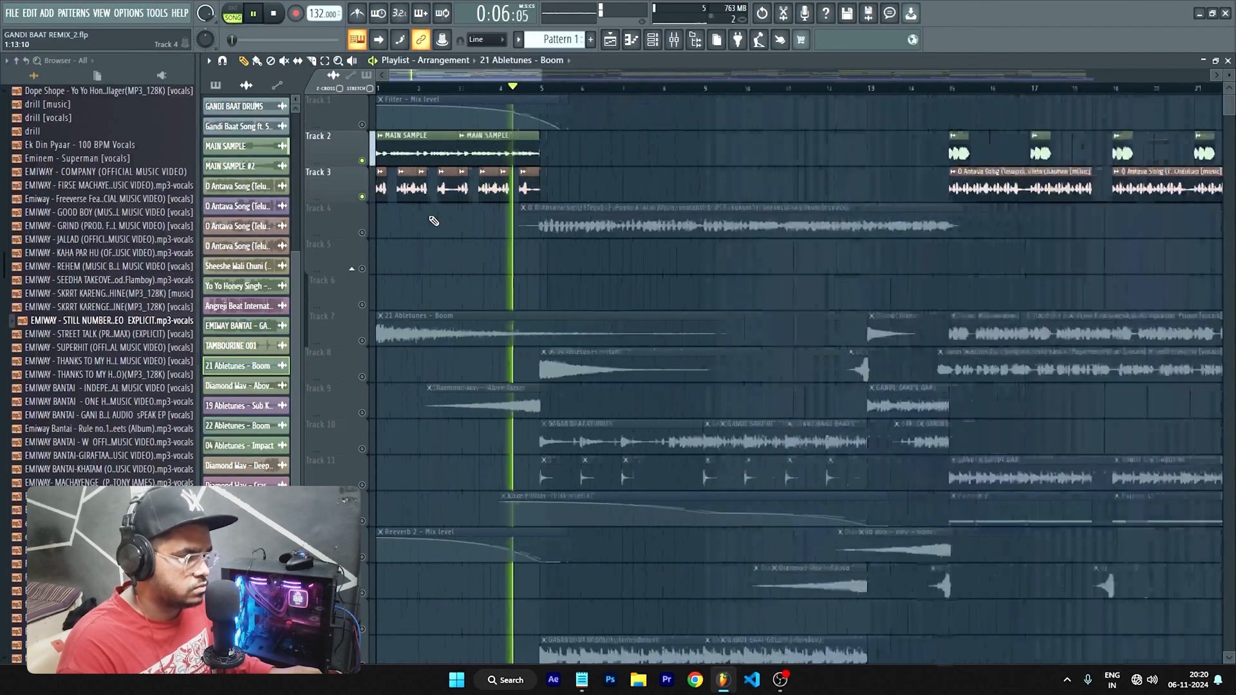
key("space")
scroll(351, 273, "down", 4)
scroll(407, 108, "up", 2)
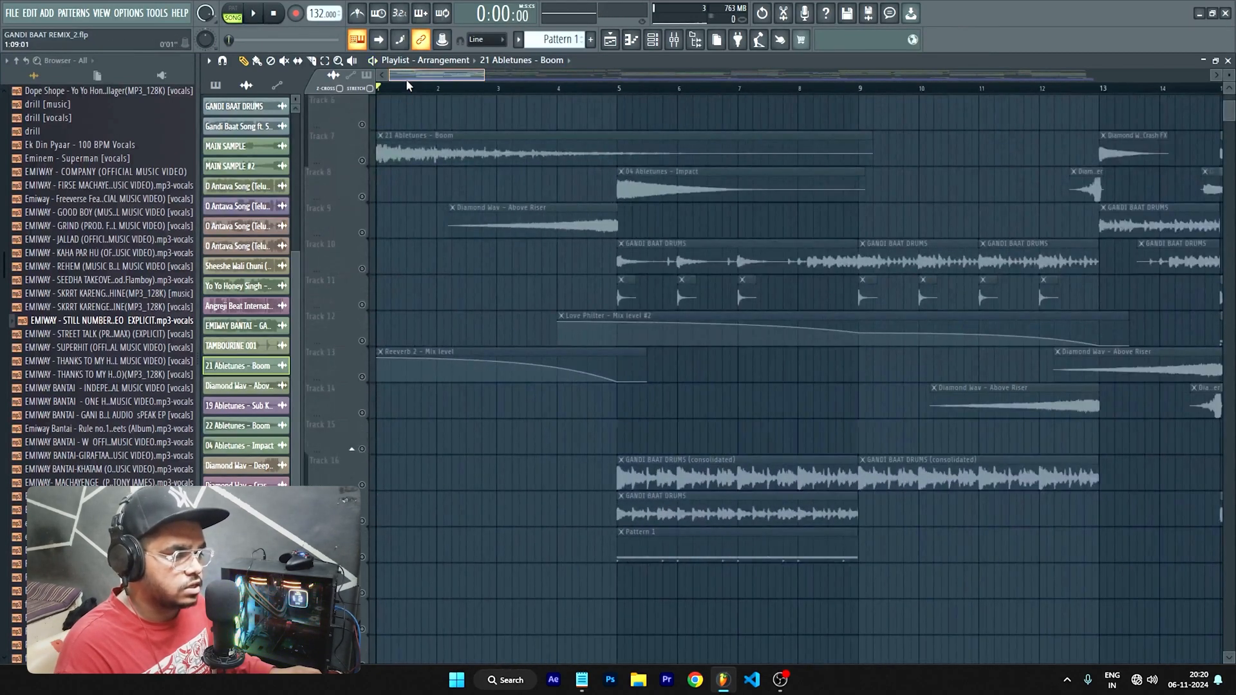
Step: Unmute Track 7's 21 Abletunes - Boom and Track 9's riser alongside Tracks 2 and 3, and listen to the combined intro layers
left_click(361, 161)
scroll(412, 213, "up", 4)
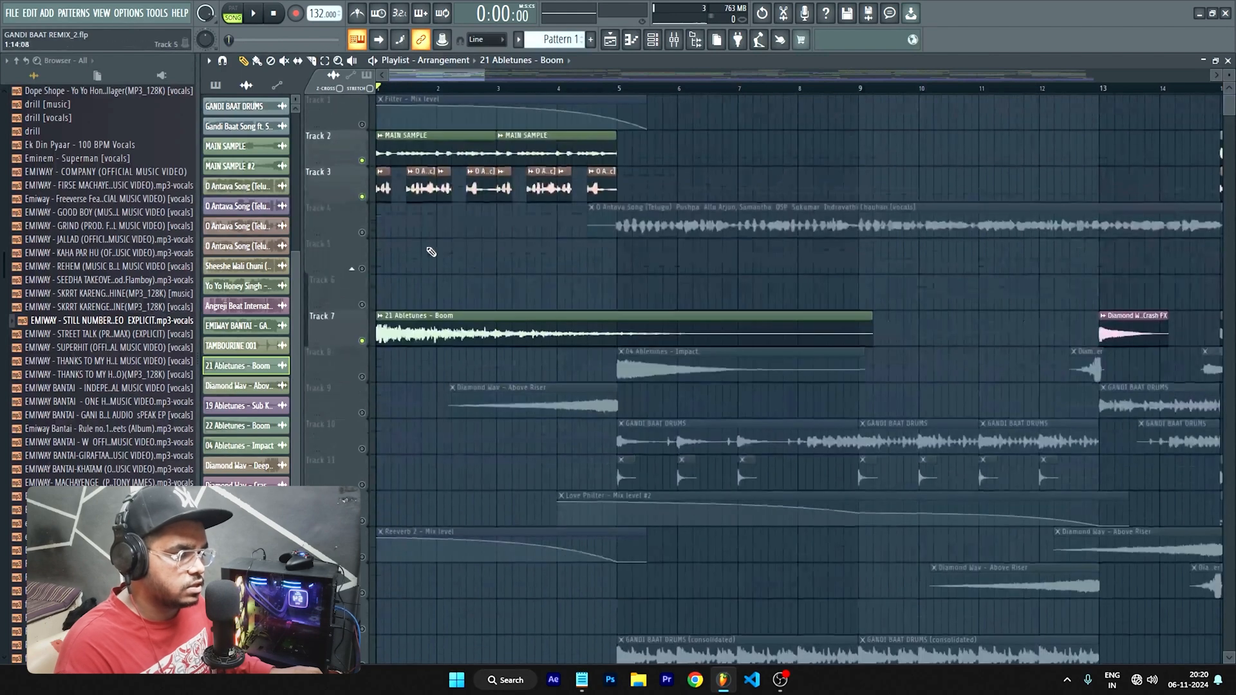
key("space")
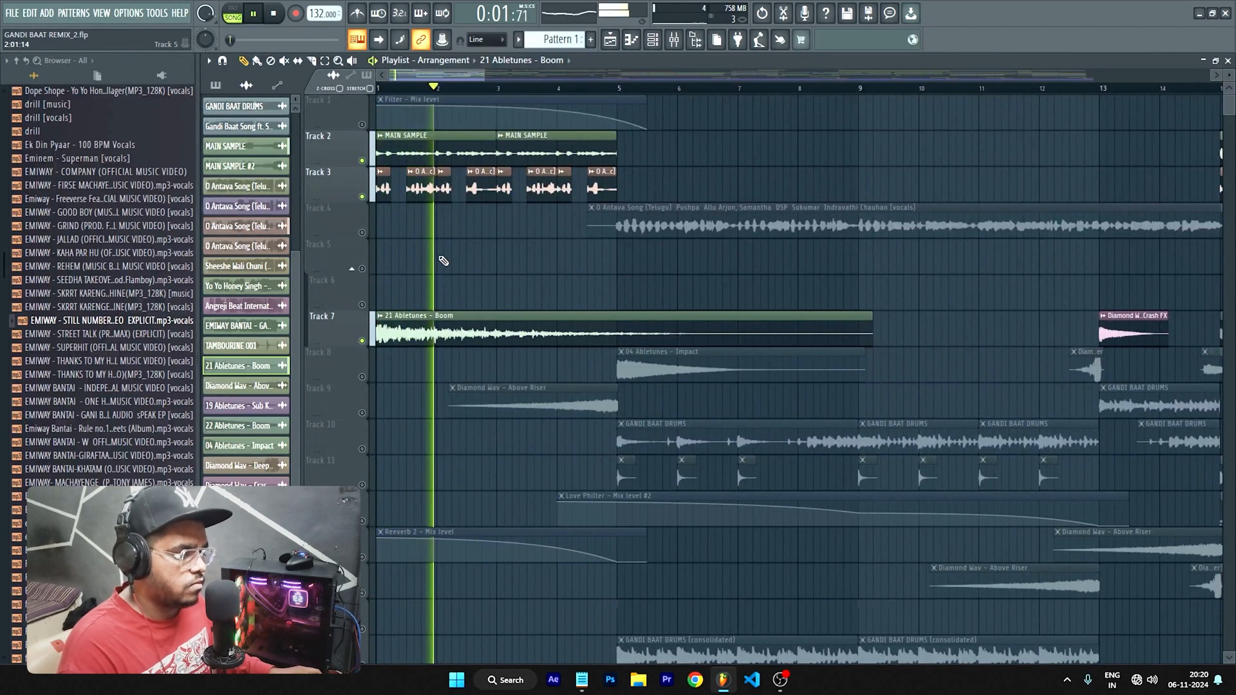
scroll(443, 261, "down", 1)
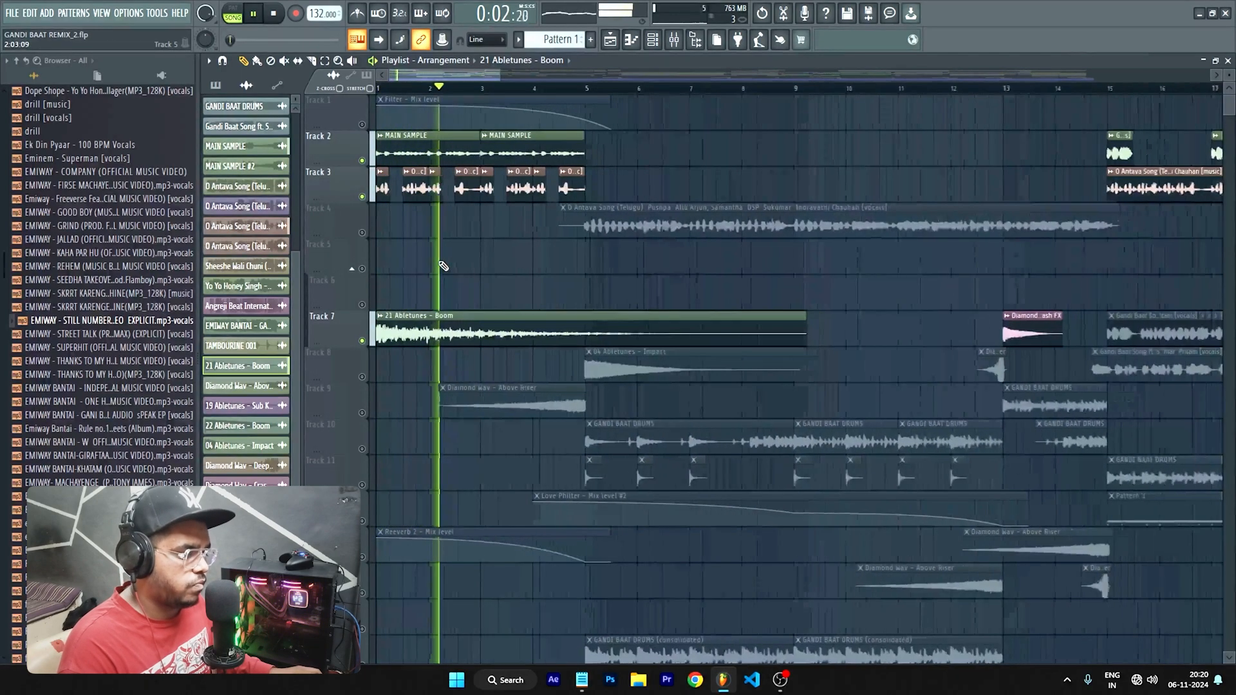
left_click(362, 412)
scroll(483, 396, "down", 5)
scroll(494, 381, "up", 5)
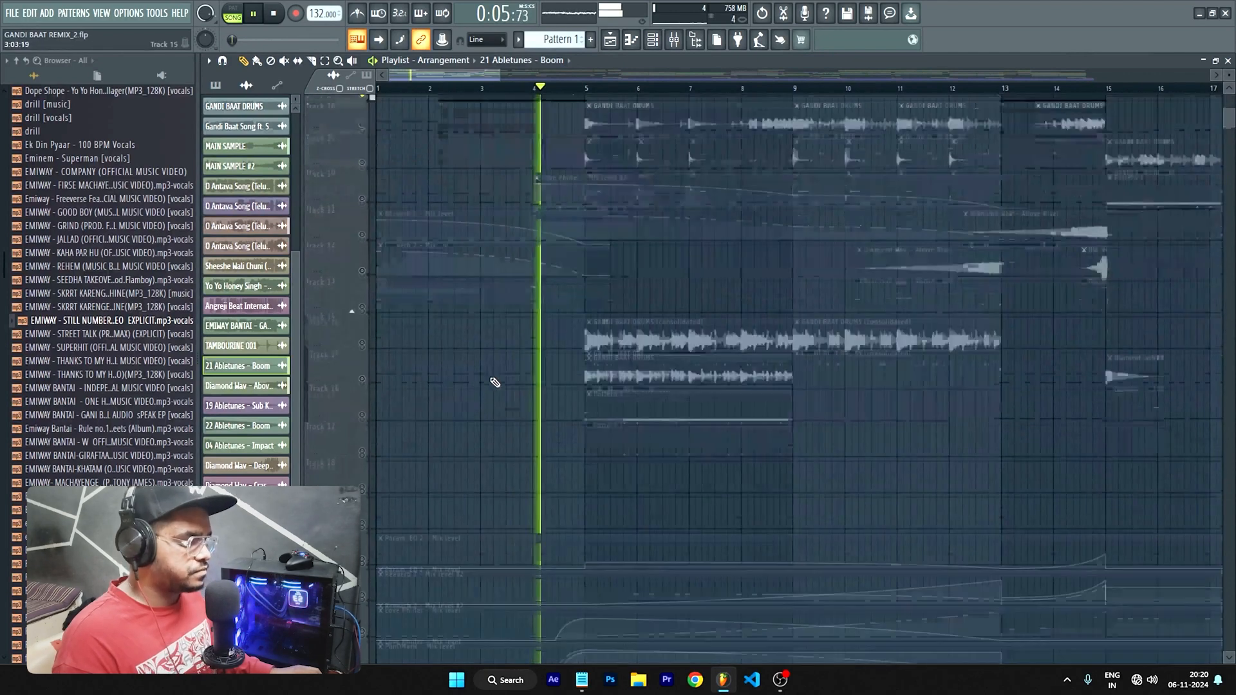
key("space")
Step: Restore all playlist tracks and play the full intro from the start of the song into bar 5
right_click(363, 341)
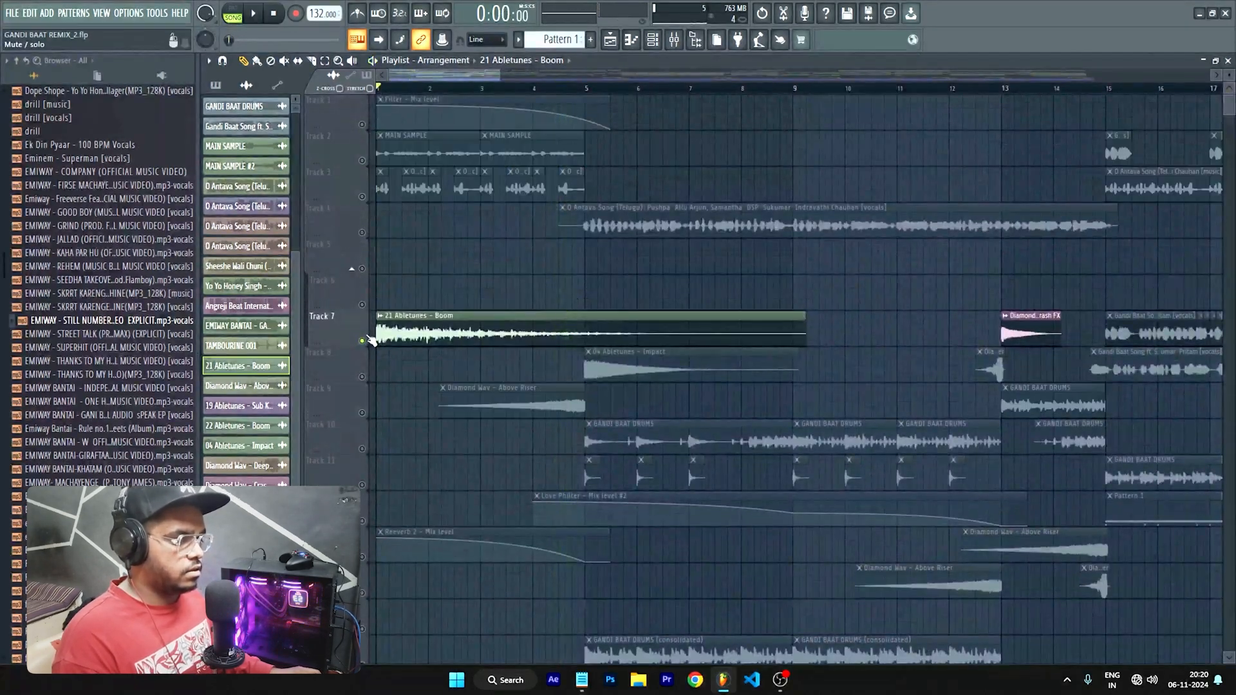
right_click(363, 340)
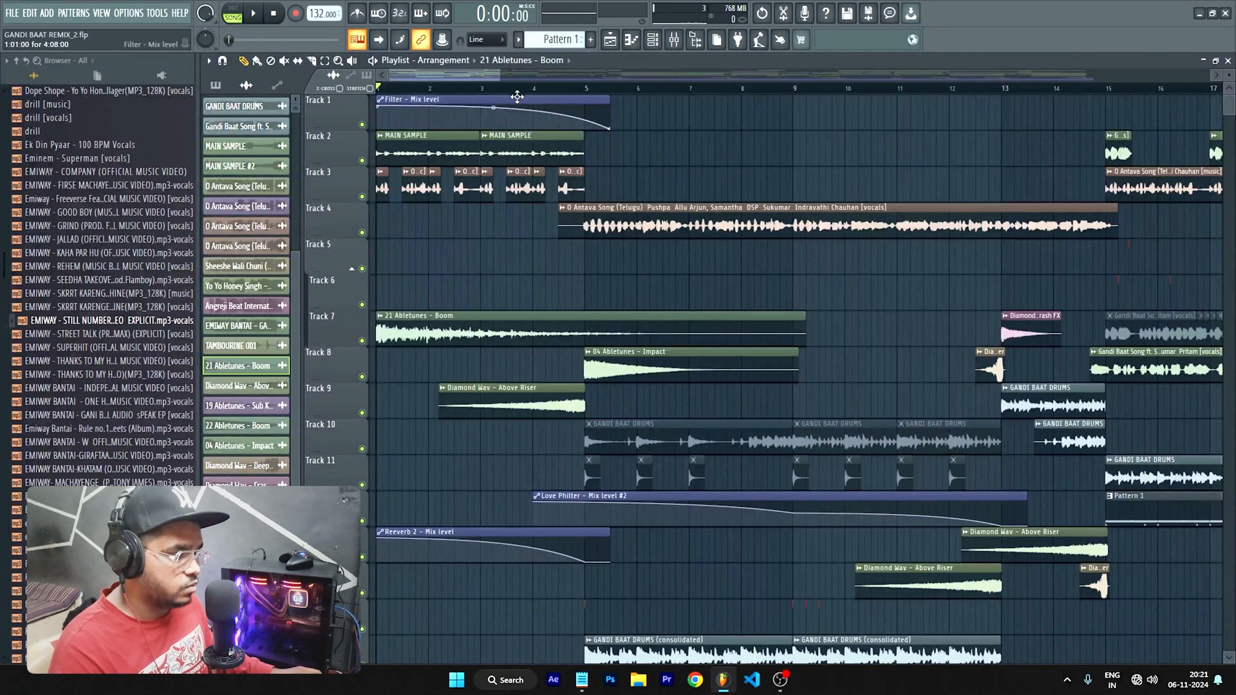
key("space")
scroll(518, 122, "down", 6)
scroll(544, 96, "up", 6)
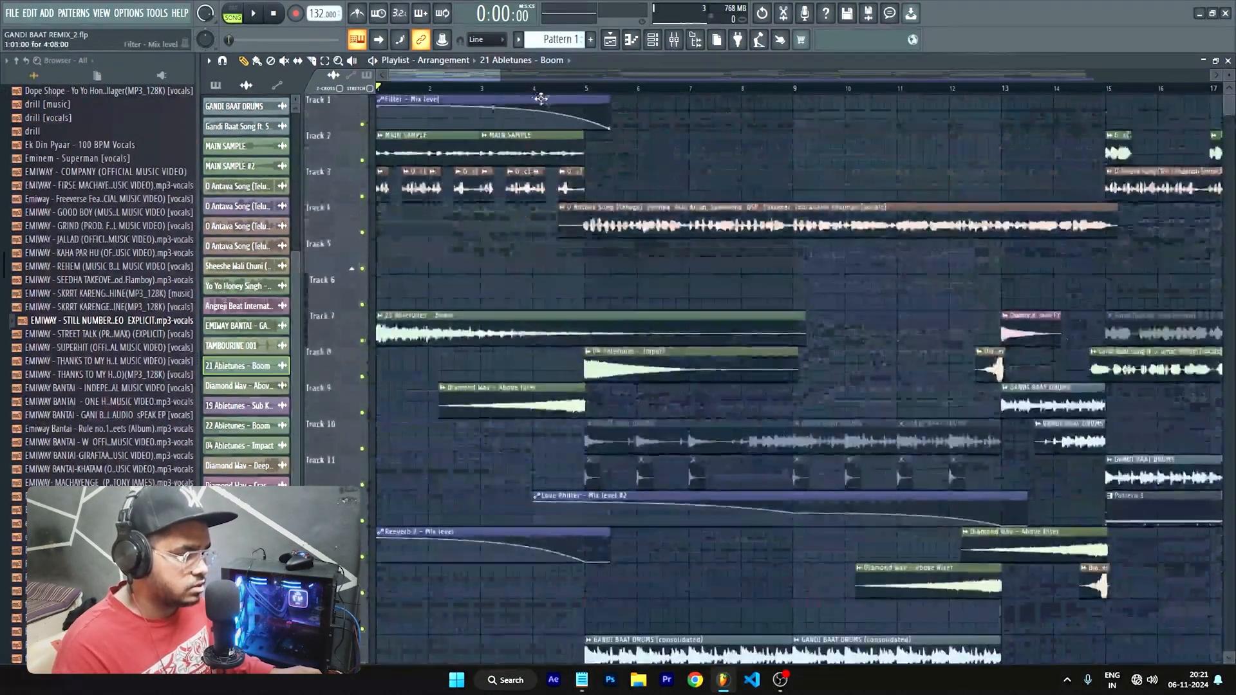
scroll(459, 245, "down", 2)
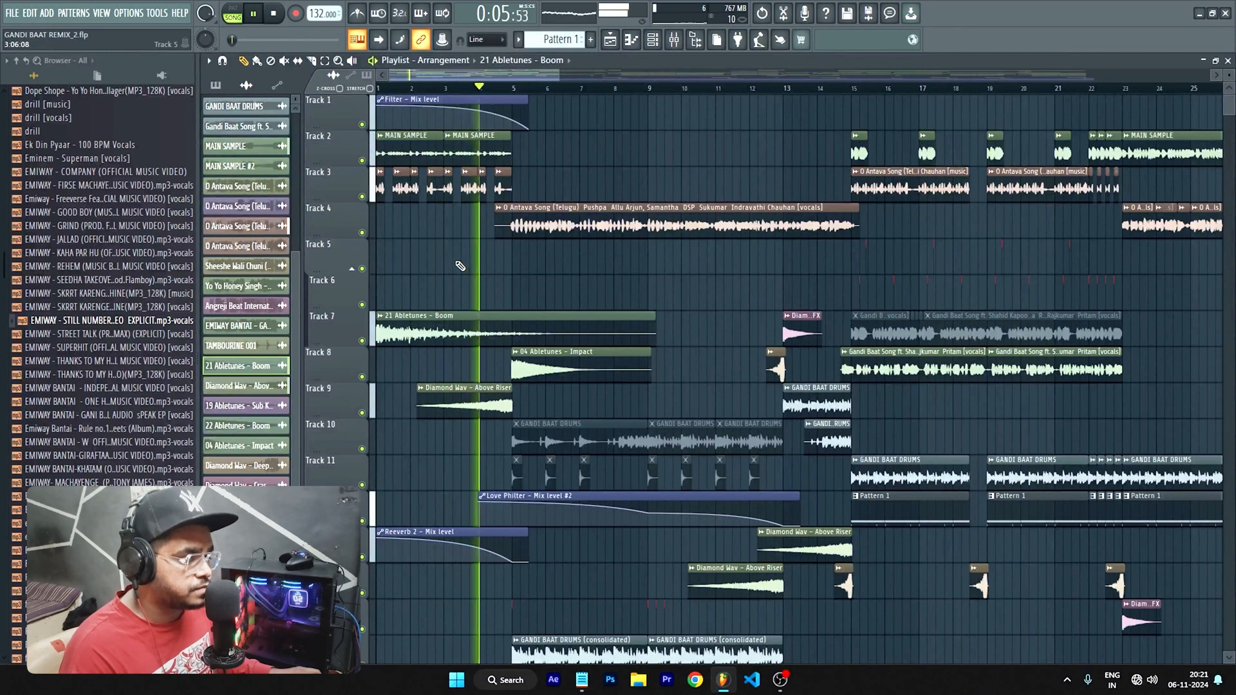
scroll(462, 261, "down", 2)
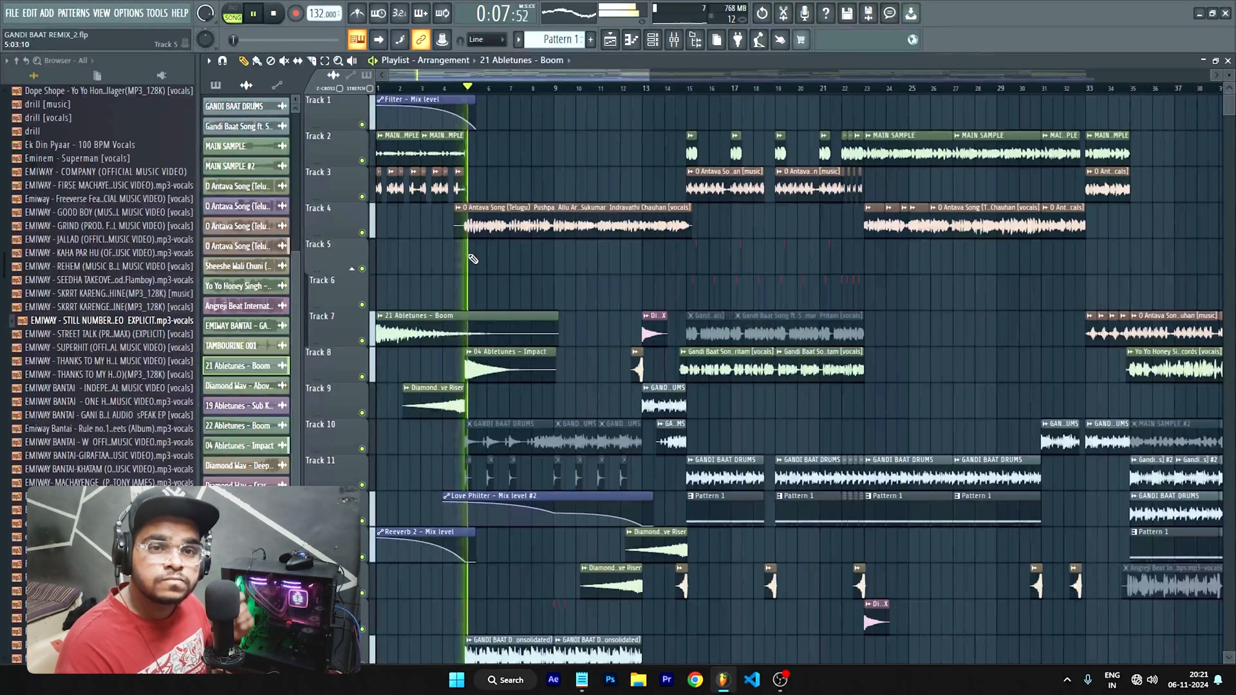
key("space")
Step: Move the playback position to just before bar 5 and look over the tracks of that section
scroll(454, 175, "up", 4)
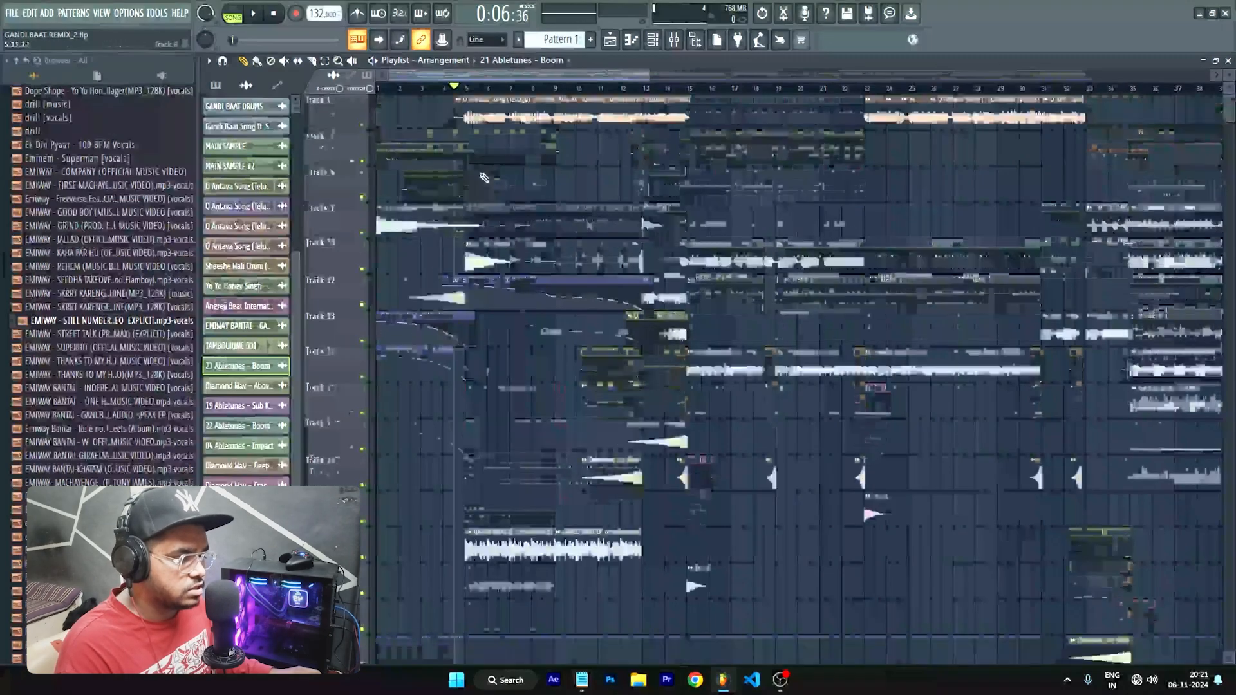
left_click(468, 87)
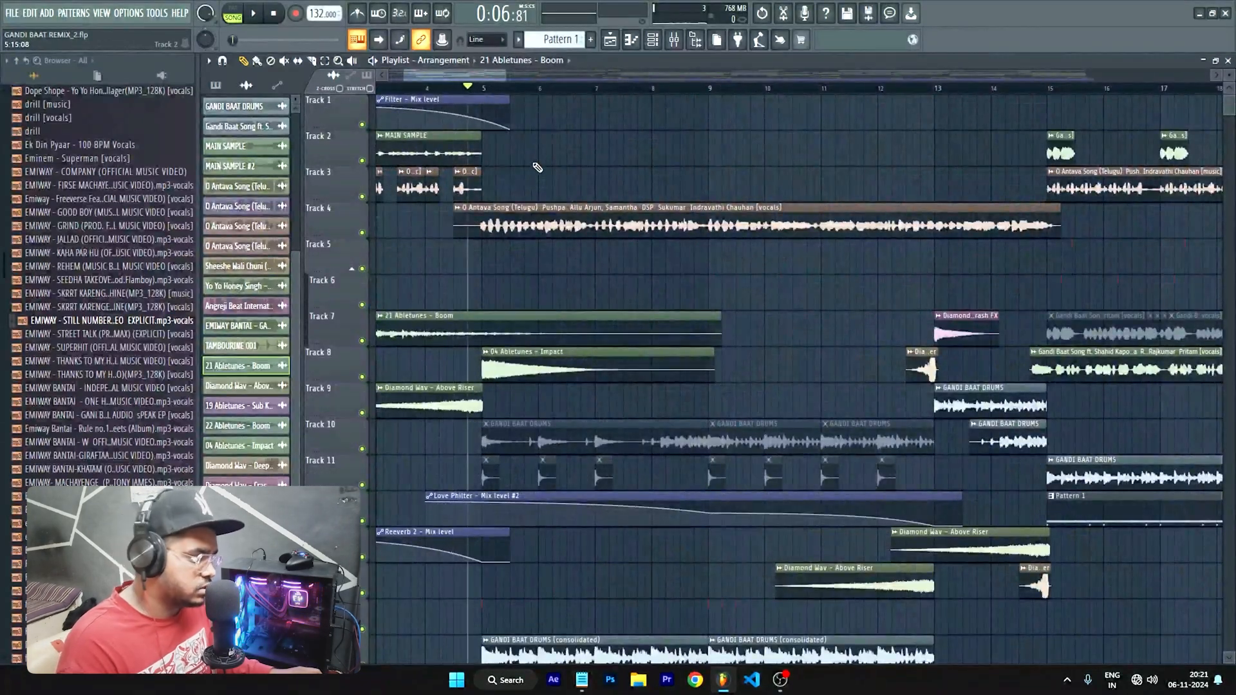
scroll(548, 177, "down", 8)
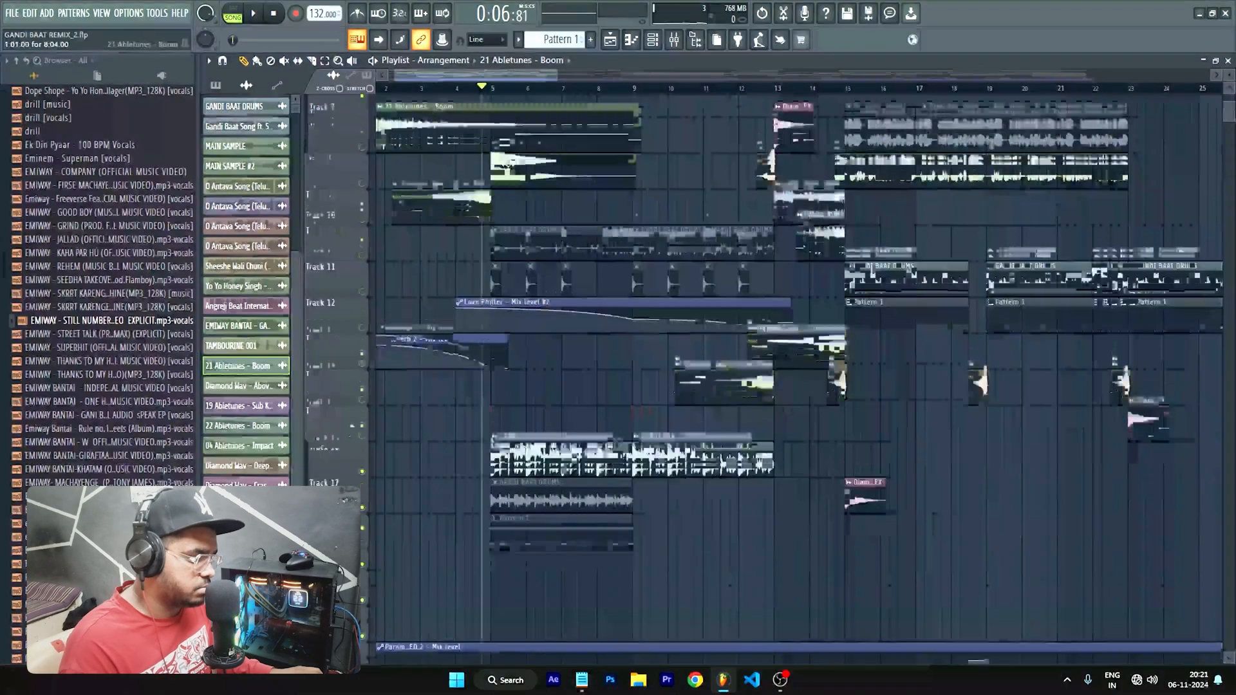
scroll(512, 257, "up", 8)
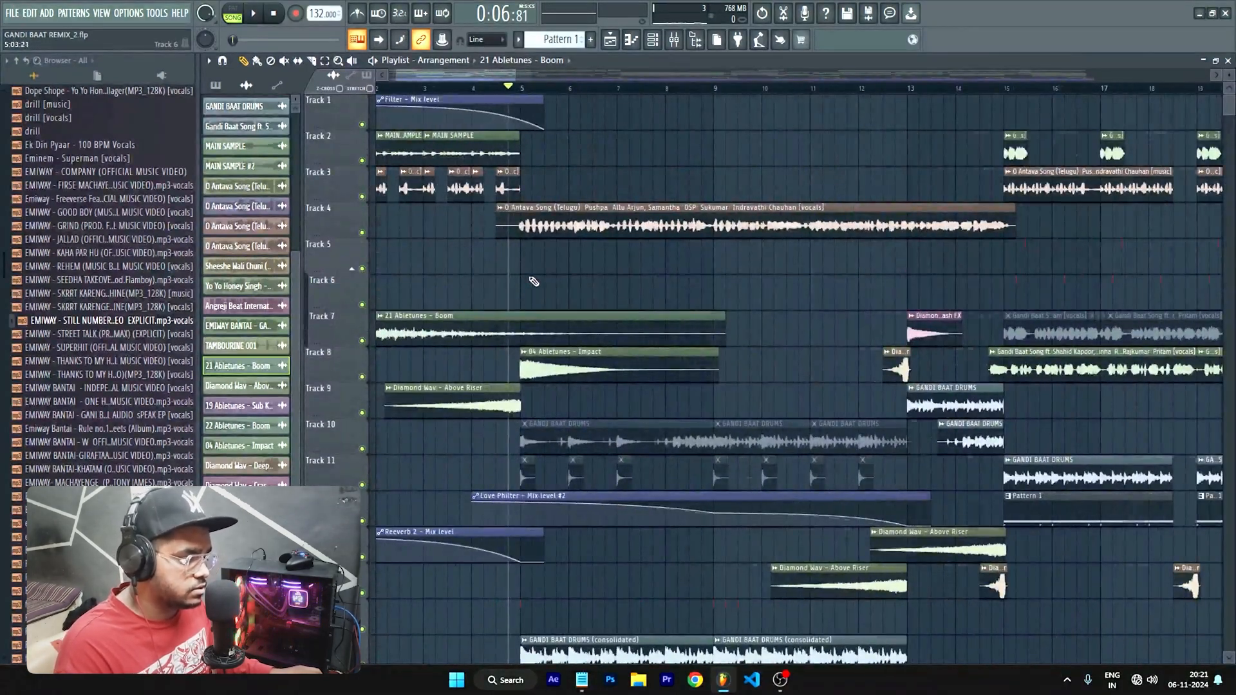
scroll(535, 281, "down", 3)
scroll(528, 289, "up", 2)
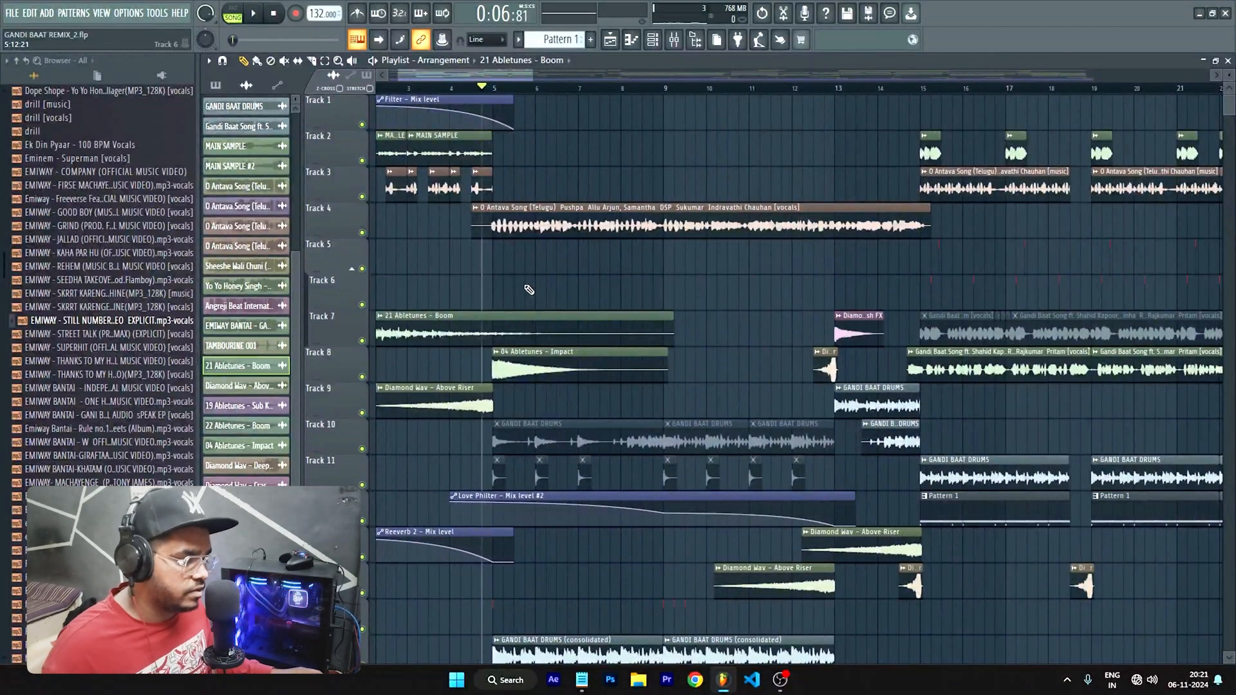
scroll(515, 296, "up", 3)
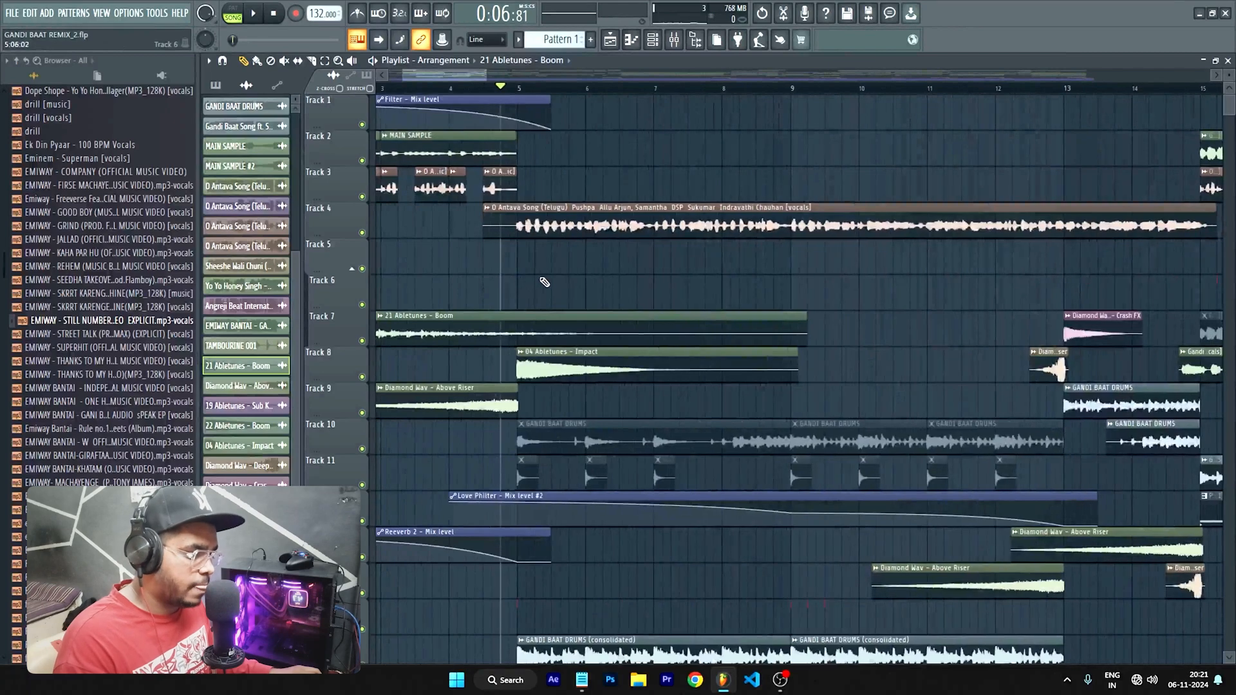
Step: Play the full mix from just before bar 5, following the consolidated drum clips on Track 16
key("space")
scroll(535, 278, "down", 3)
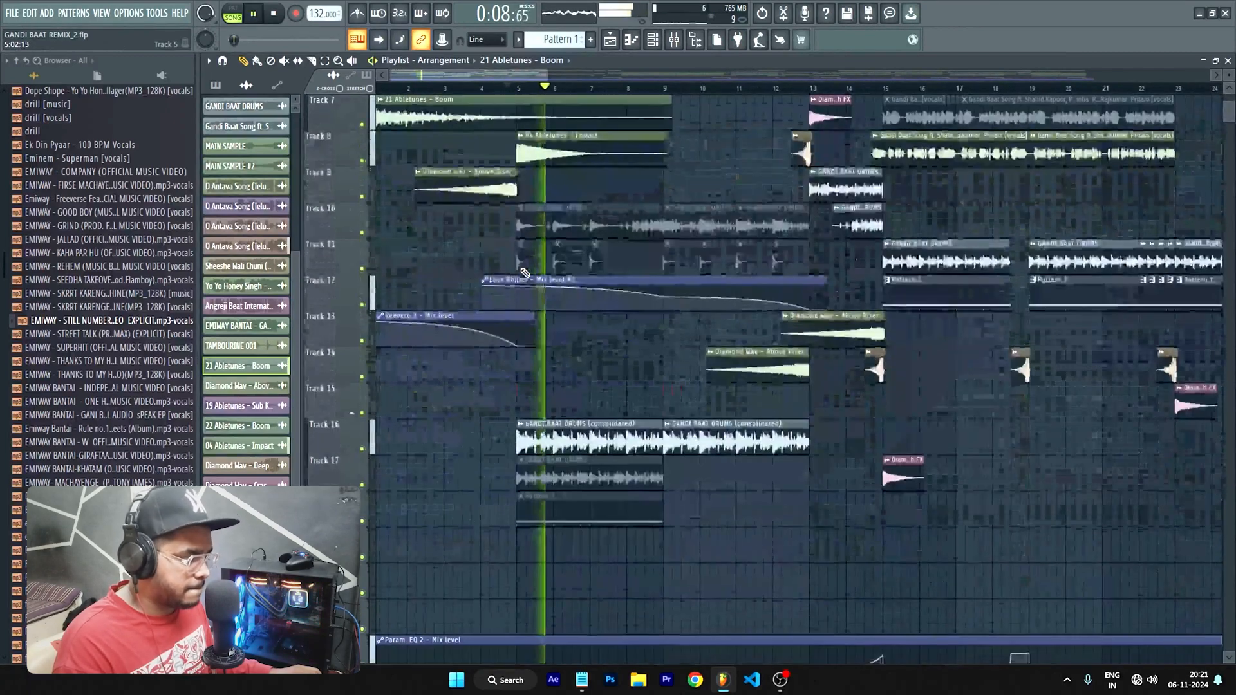
scroll(525, 273, "down", 5)
scroll(521, 374, "up", 4)
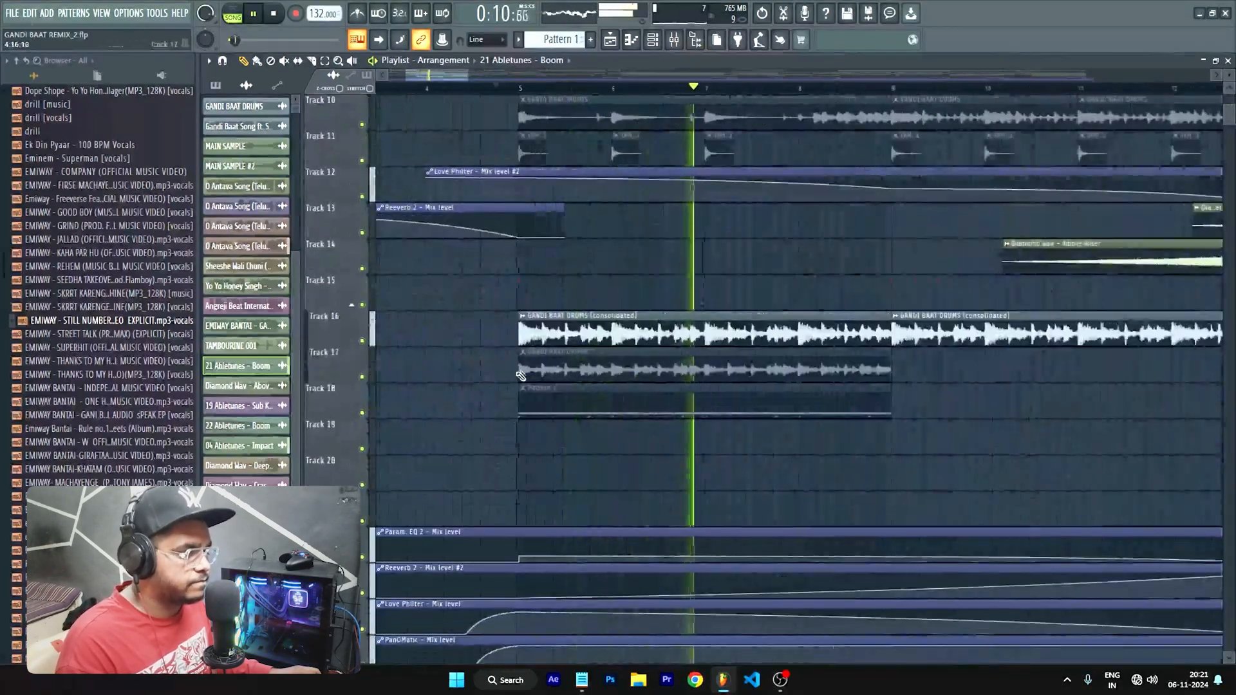
key("space")
Step: Solo Track 16 and listen to its consolidated GANDI BAAT DRUMS from just before bar 5
right_click(363, 342)
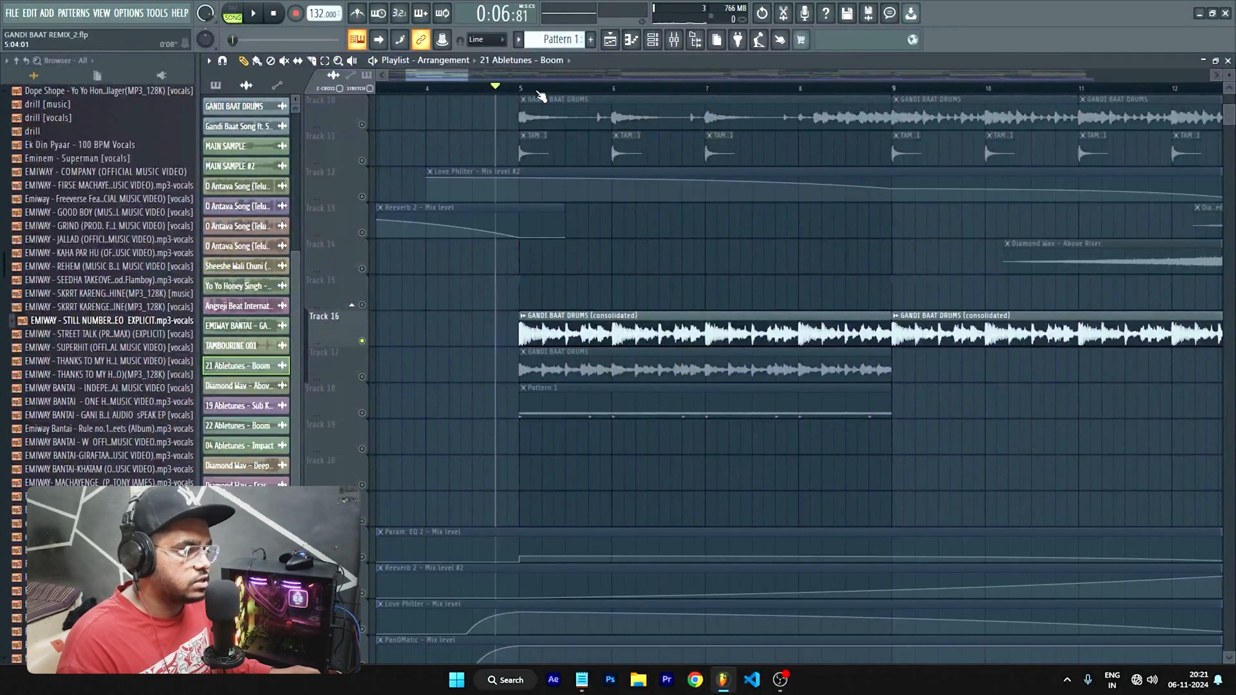
key("space")
scroll(524, 169, "down", 3)
scroll(524, 170, "up", 5)
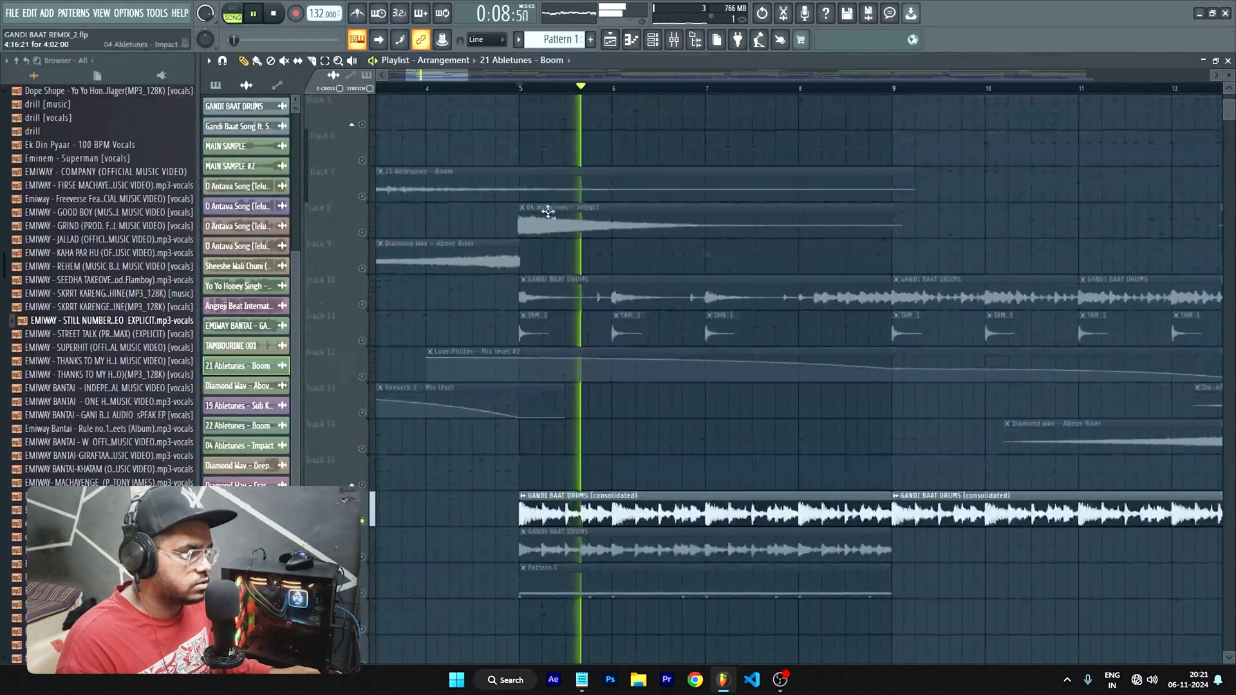
scroll(372, 216, "down", 4)
Step: Unsolo Track 16 and listen to the full mix through the vocal section up to about bar 12
right_click(362, 233)
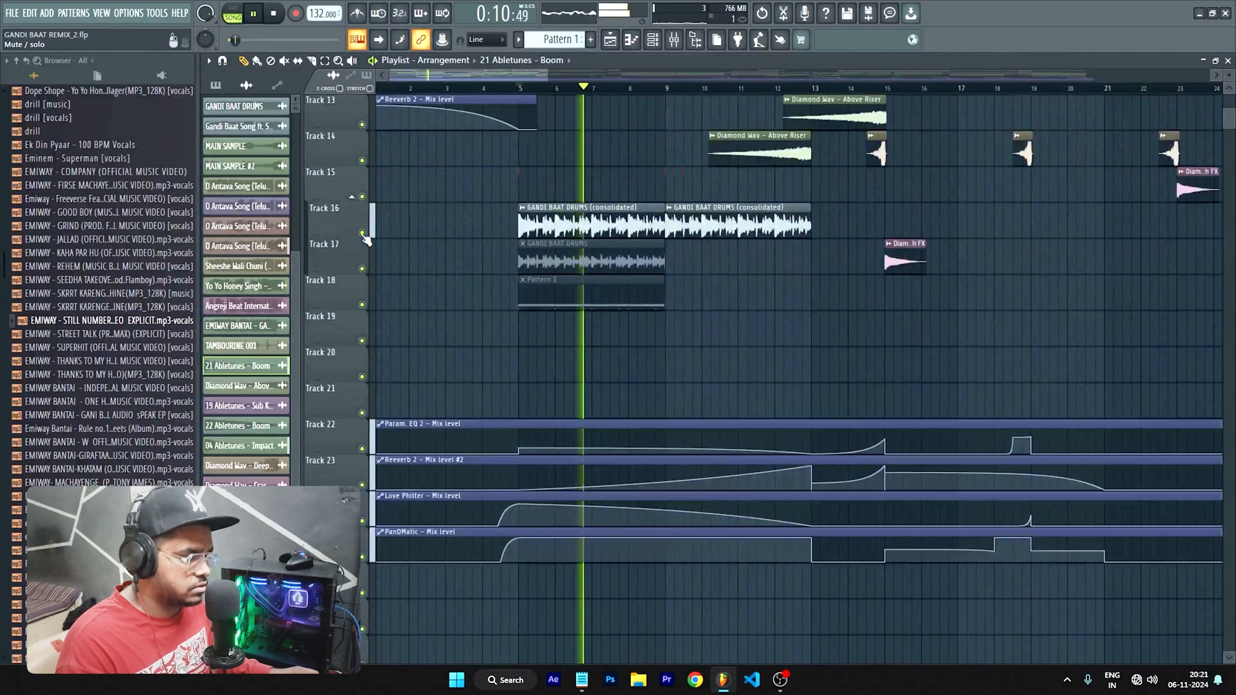
scroll(588, 233, "up", 6)
scroll(588, 233, "down", 2)
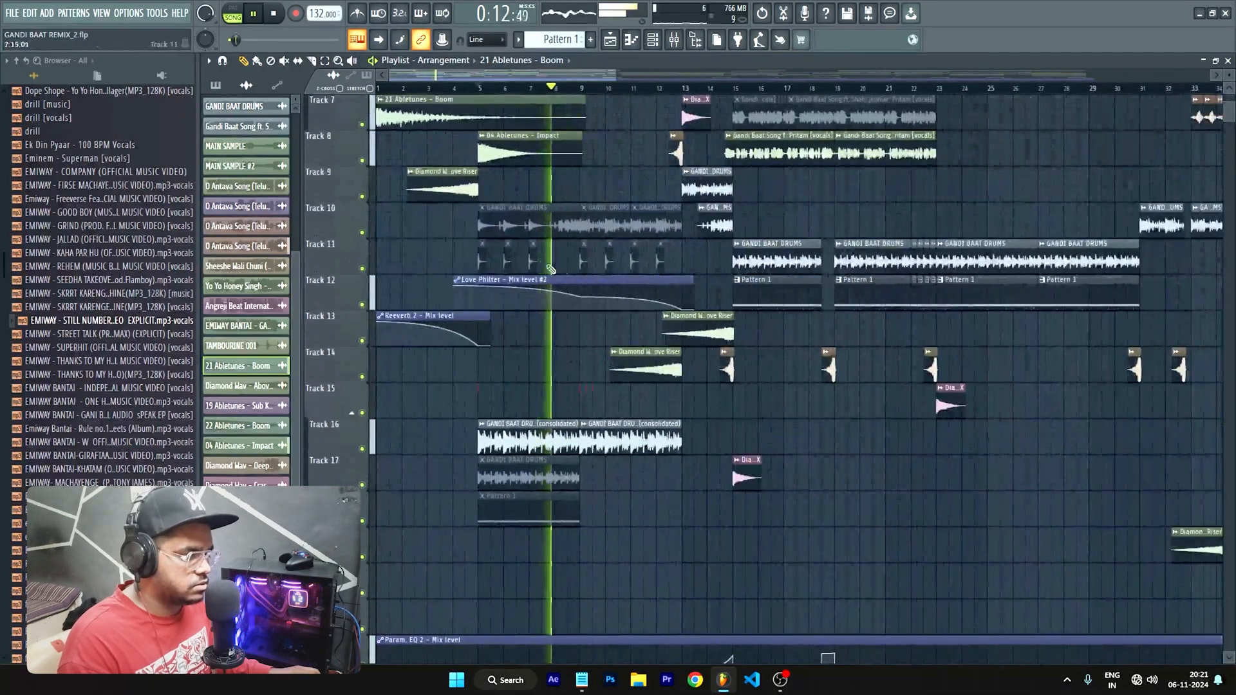
scroll(579, 271, "up", 1)
scroll(566, 268, "down", 3)
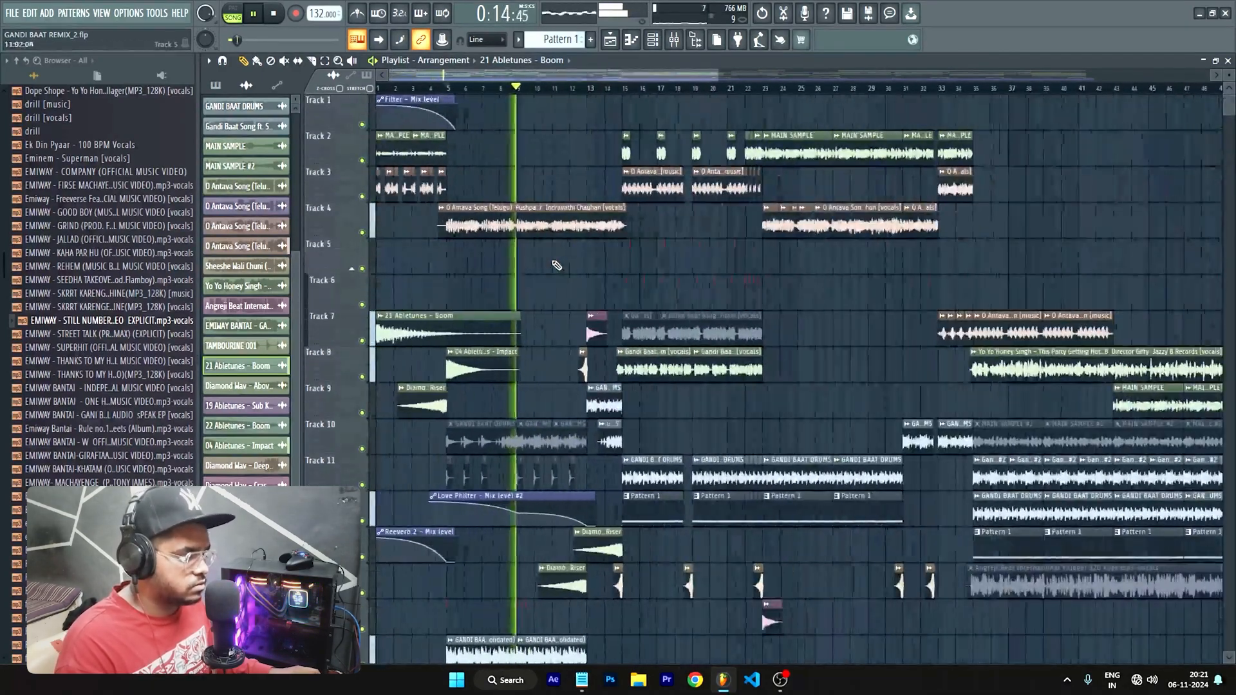
scroll(555, 266, "down", 2)
scroll(555, 263, "up", 1)
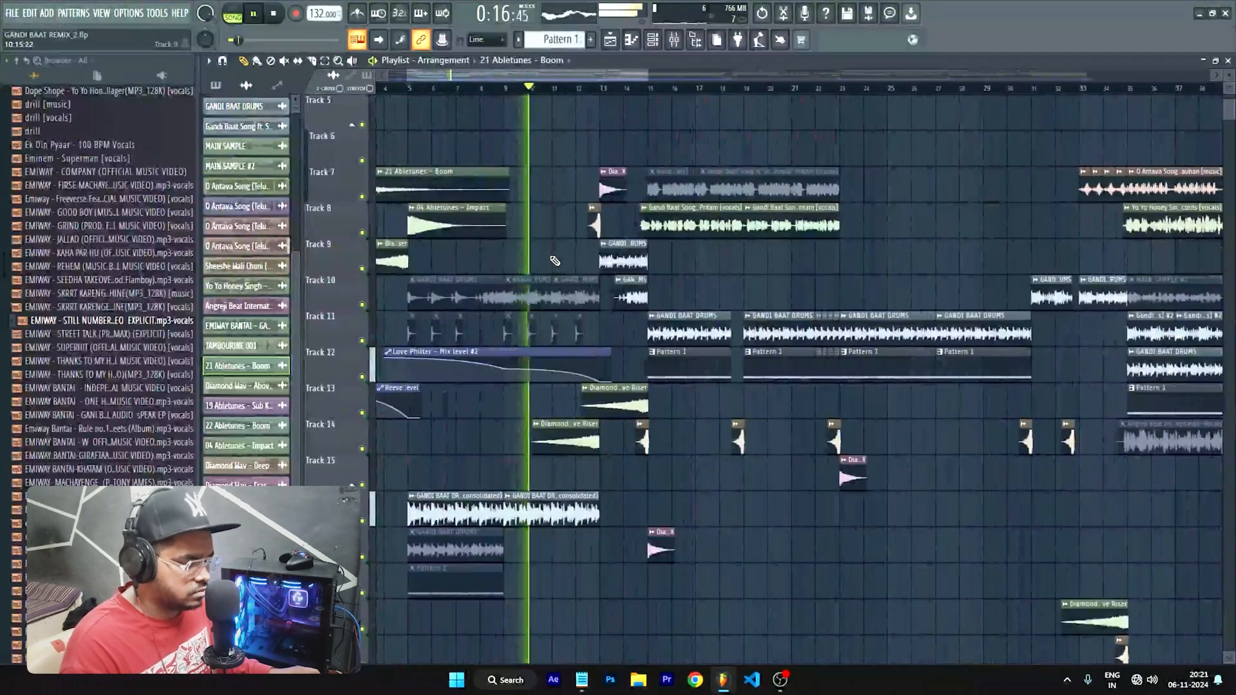
scroll(555, 261, "down", 2)
scroll(567, 270, "down", 3)
scroll(596, 296, "up", 2)
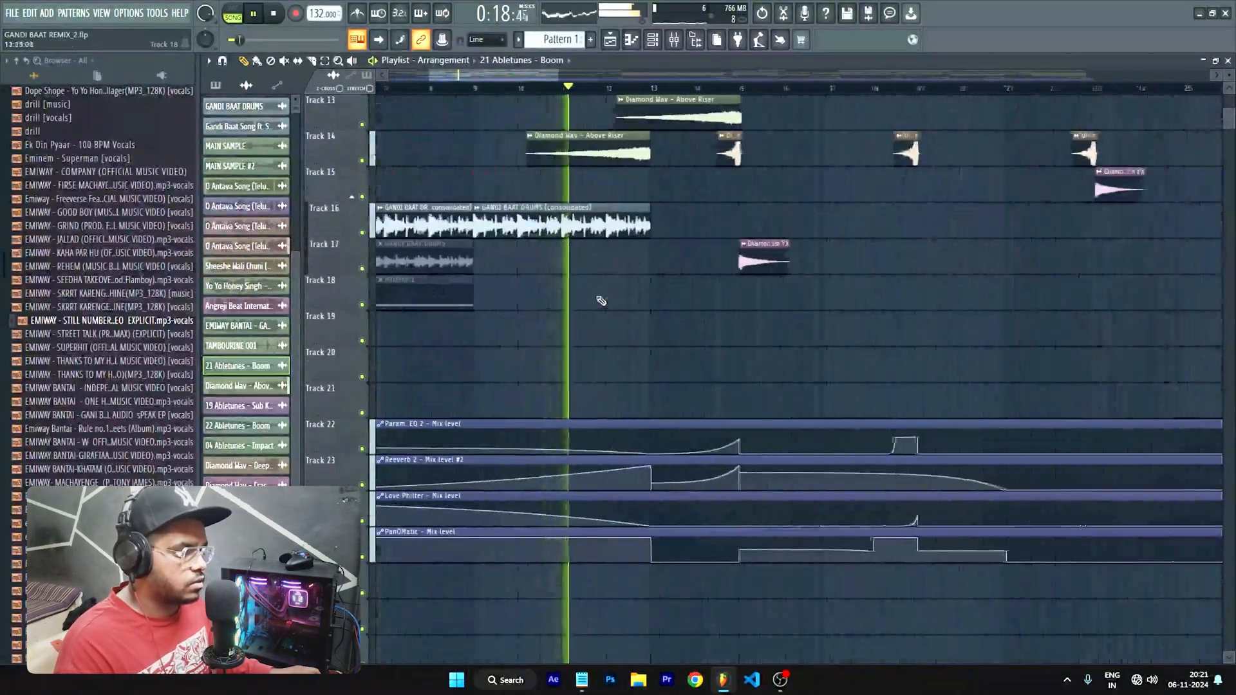
scroll(622, 319, "down", 3)
scroll(618, 320, "up", 6)
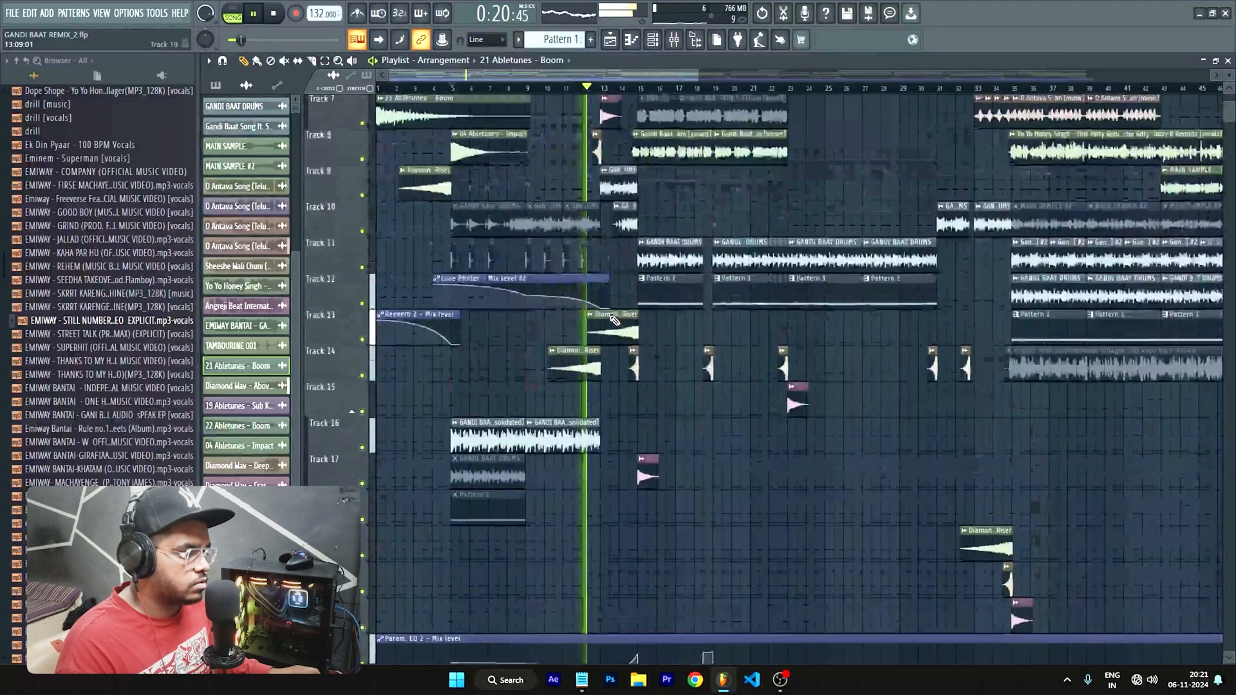
key("space")
Step: Examine the section from bar 5, including the vocal, drum and riser clips and the Param. EQ 2, Reeverb 2, Love Philter and PanOMatic automation
scroll(362, 280, "down", 3)
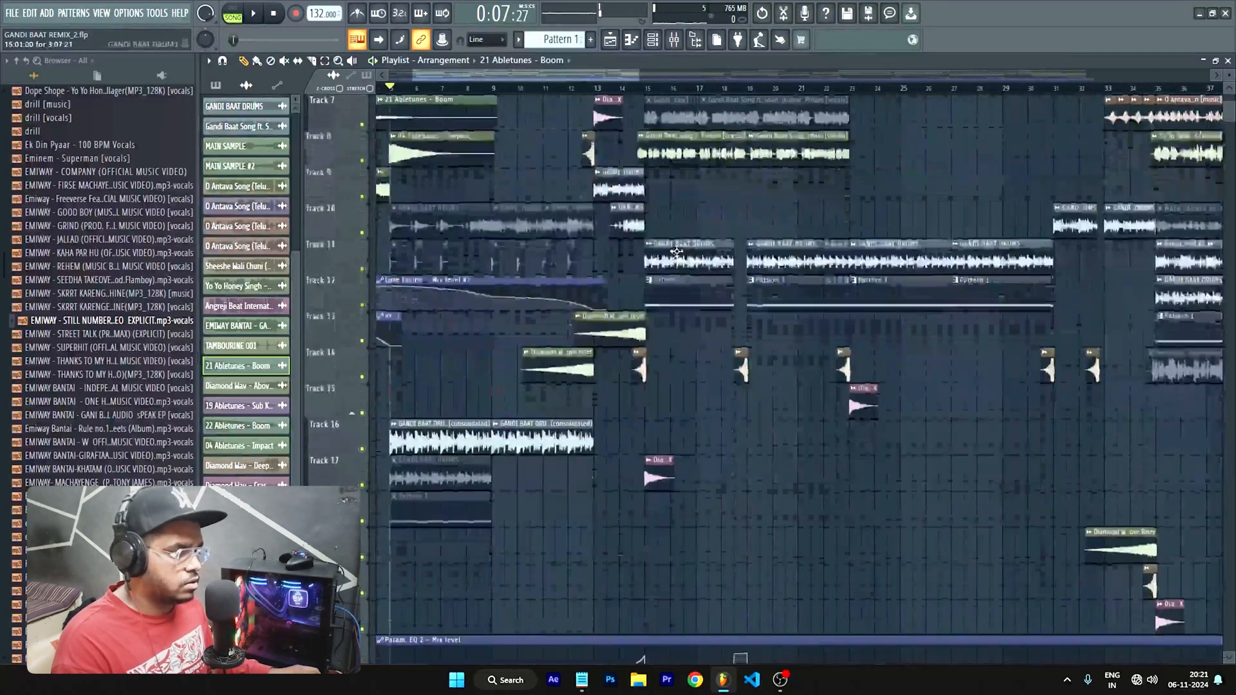
scroll(603, 180, "up", 3)
scroll(612, 289, "up", 3)
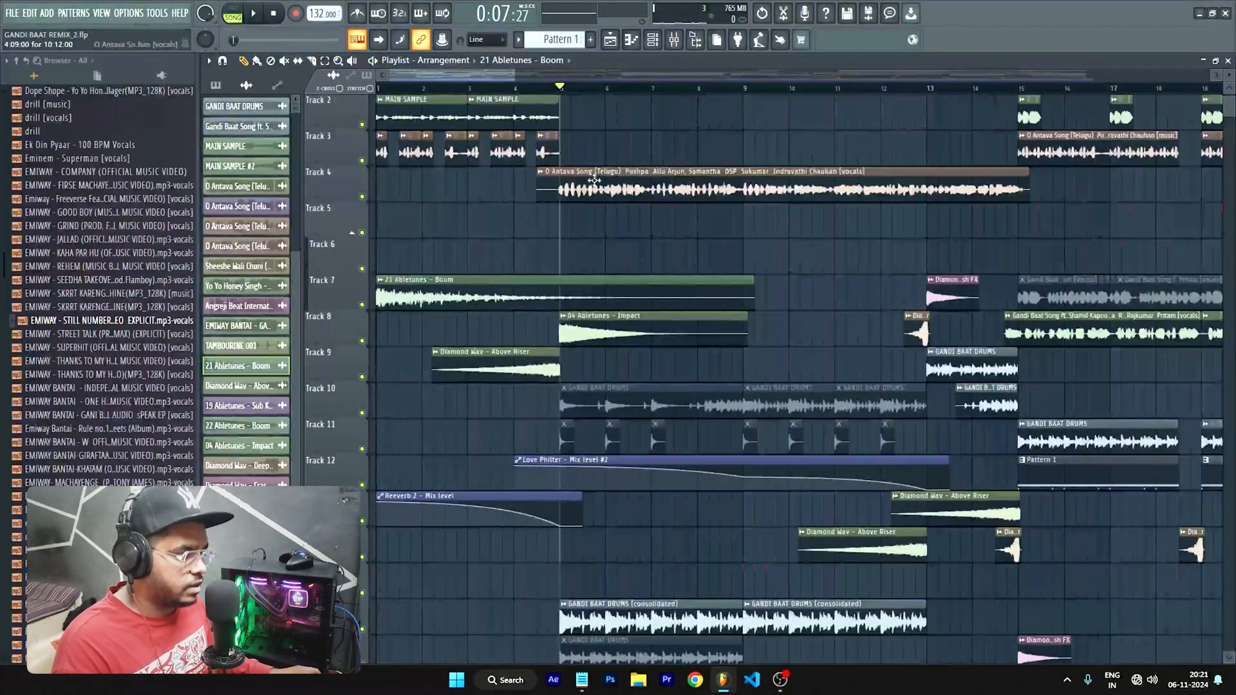
scroll(594, 181, "down", 5)
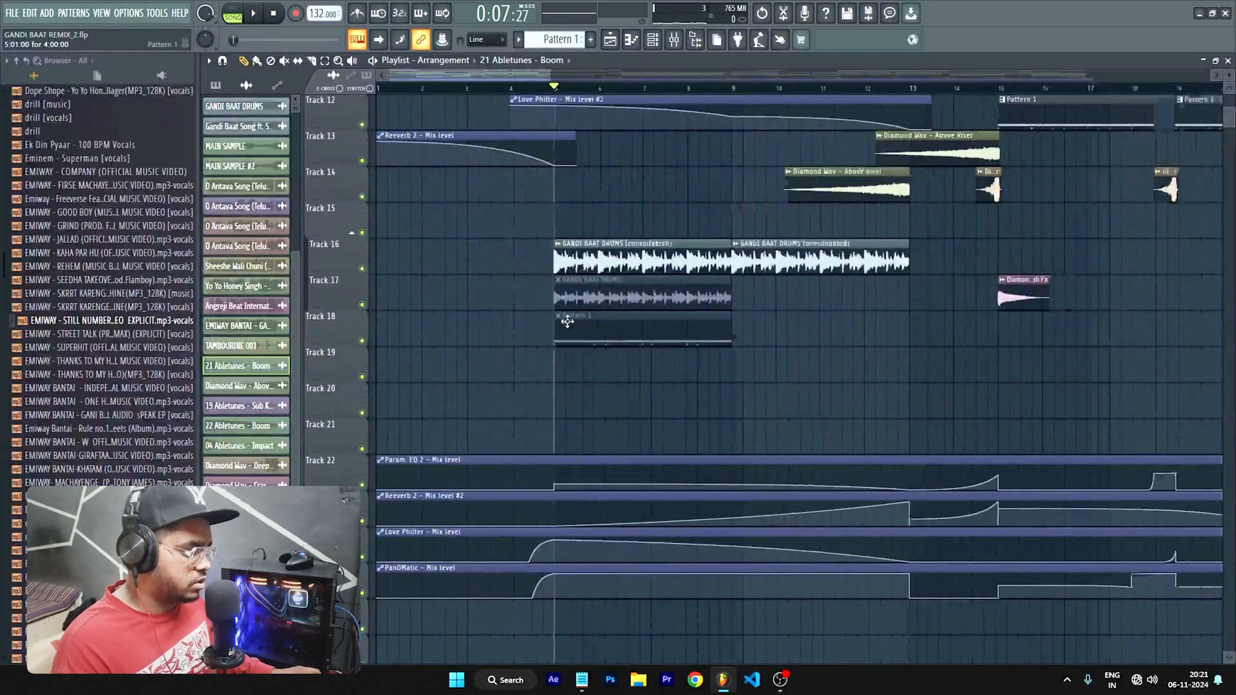
scroll(693, 554, "up", 3)
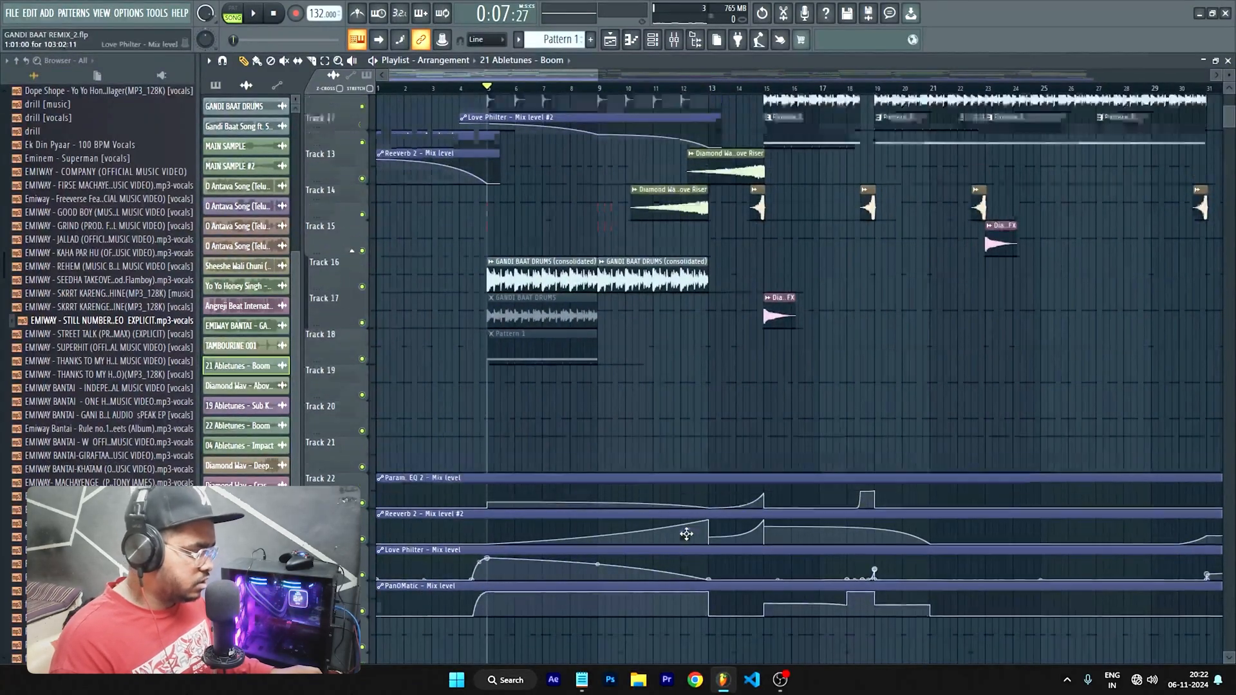
scroll(654, 548, "up", 4)
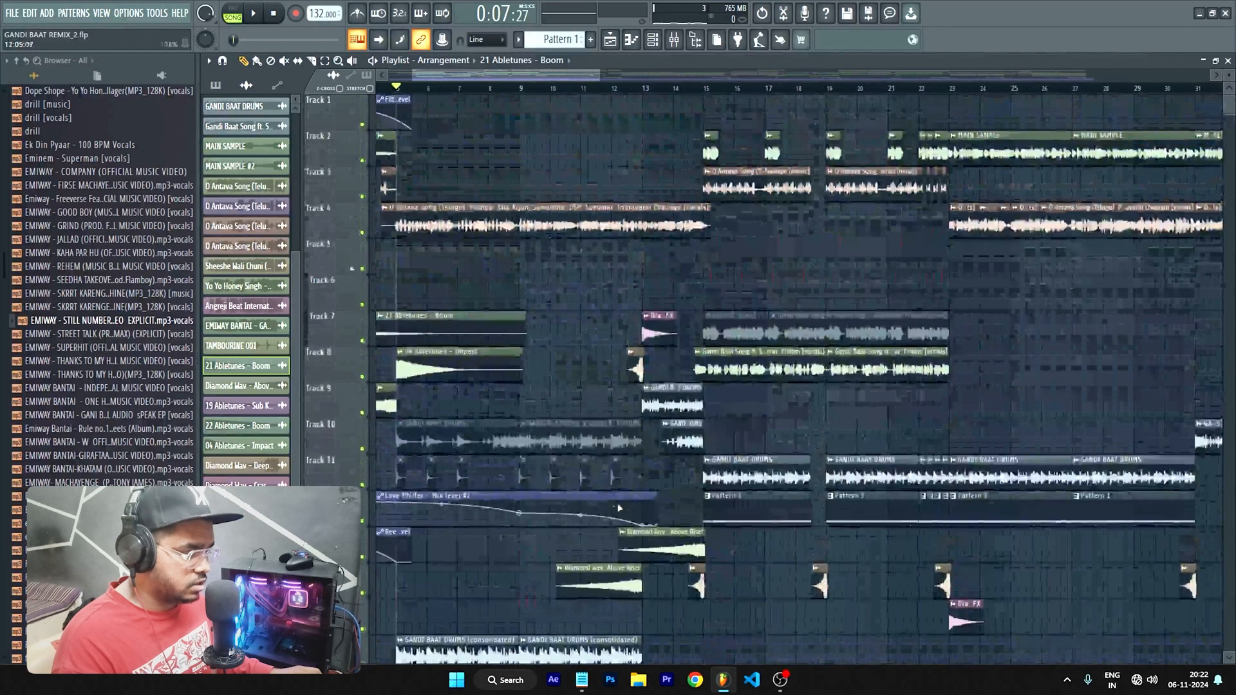
scroll(644, 106, "up", 2)
Step: Play the end of the vocal section up to the transition at bar 13
key("space")
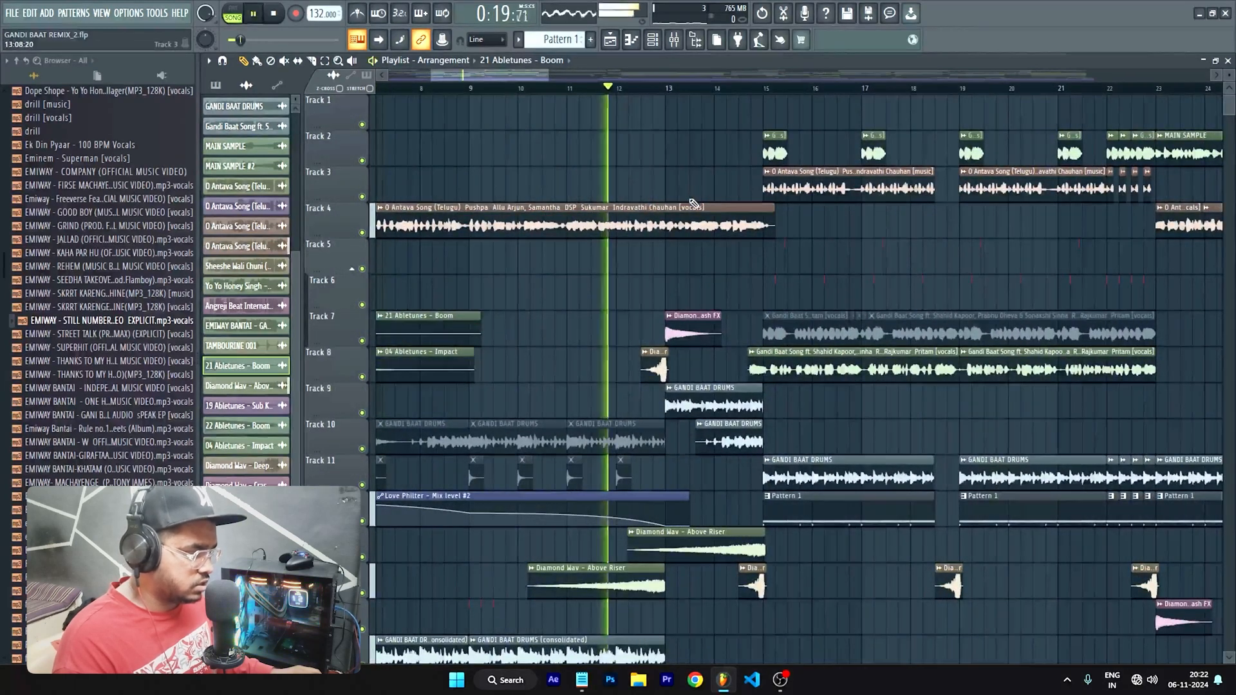
scroll(739, 292, "up", 1)
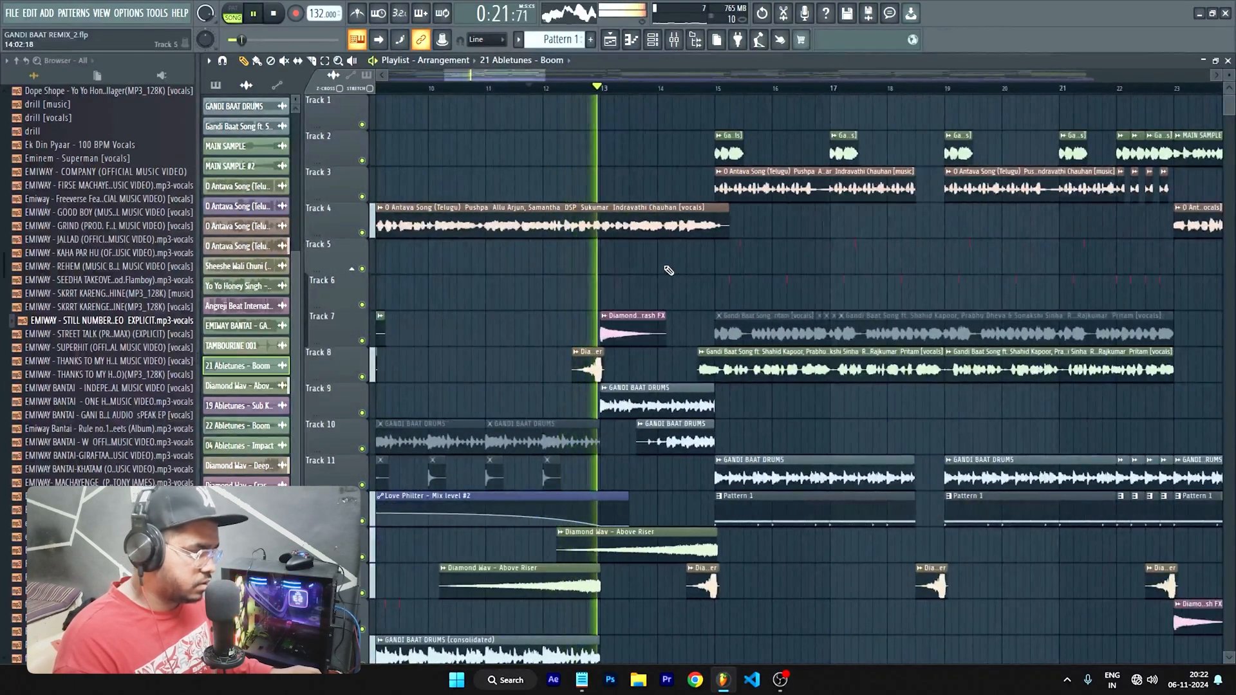
key("space")
Step: Select the time range from just before bar 13 to just past bar 15 and play the transition
left_click_drag(590, 91, 730, 91)
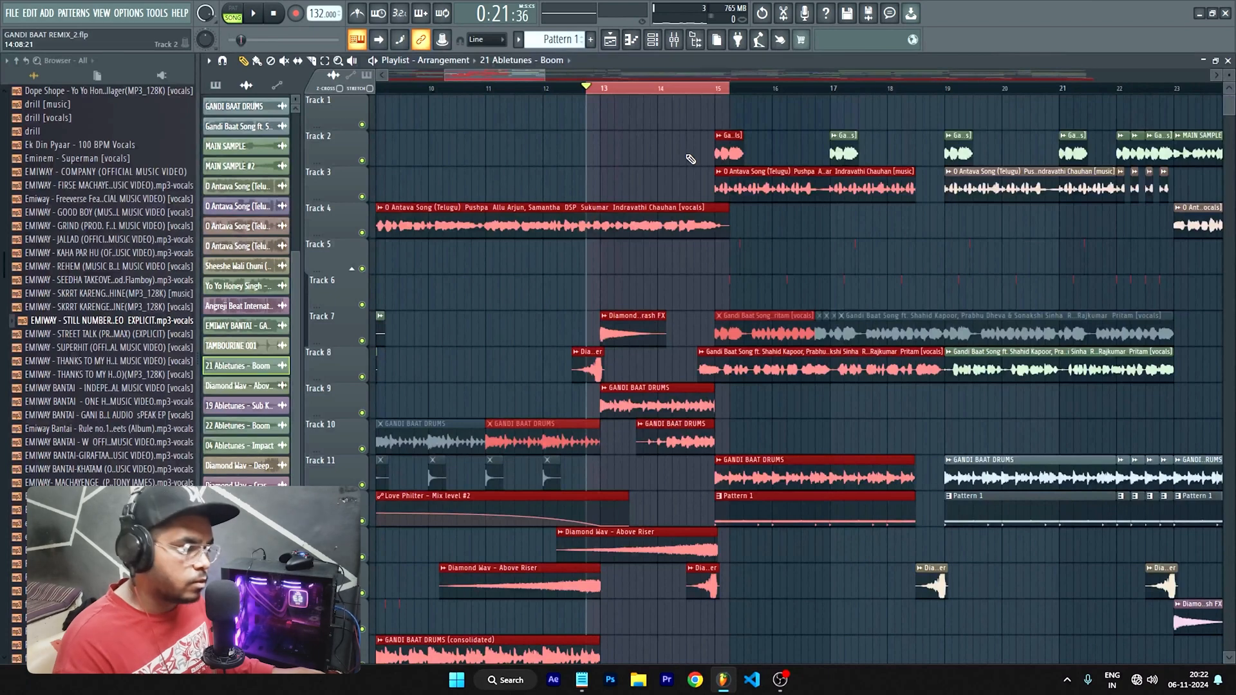
key("space")
scroll(760, 219, "down", 1)
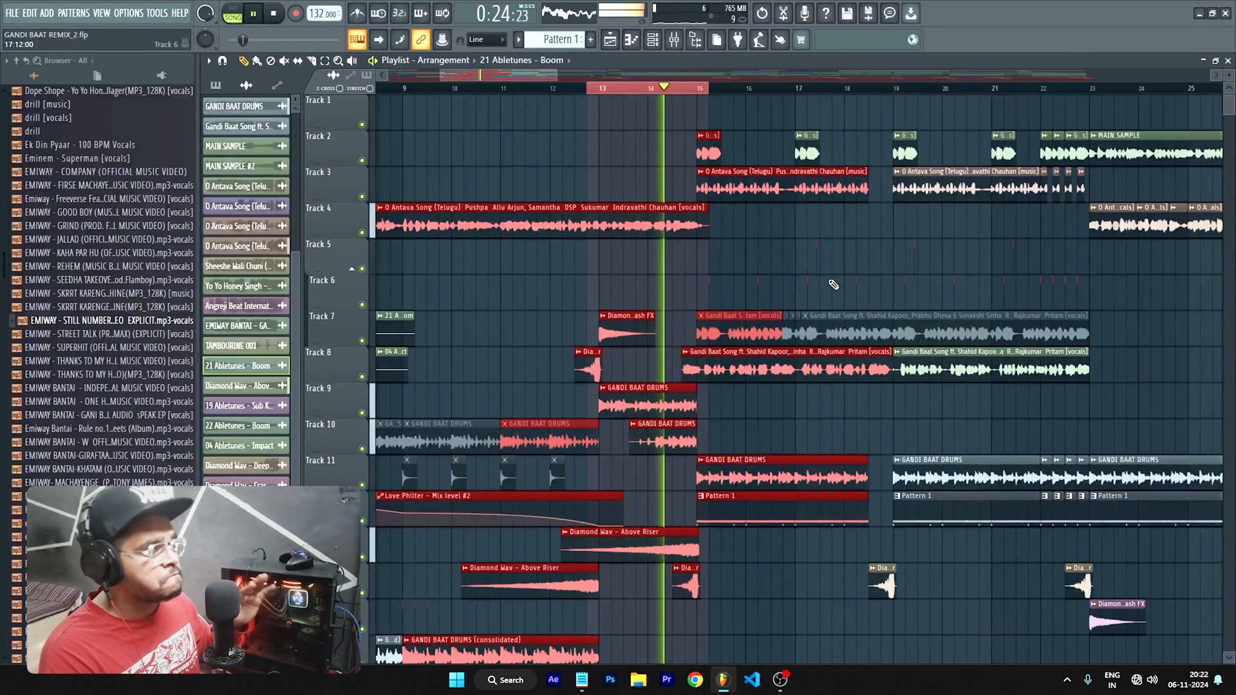
key("space")
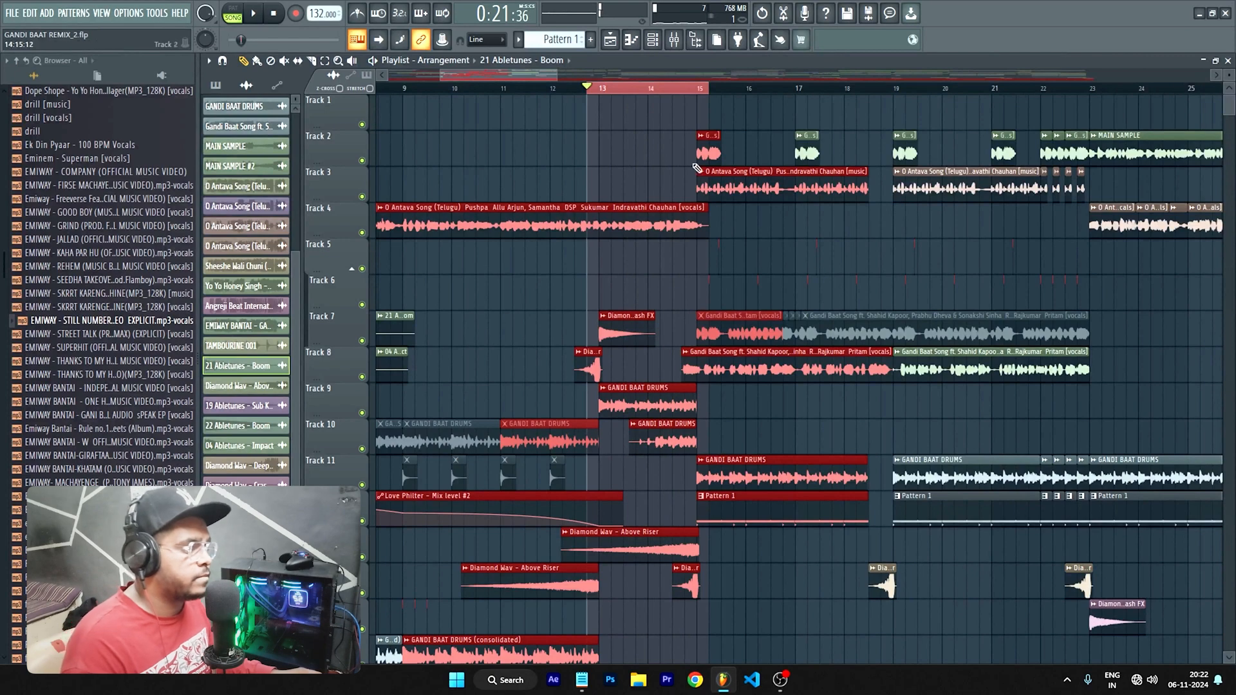
Step: Clear the time selection, solo Track 9, bring in Track 10 and play the GANDI BAAT DRUMS layers from bar 13
key("ctrl+d")
scroll(624, 243, "down", 5)
scroll(647, 329, "up", 4)
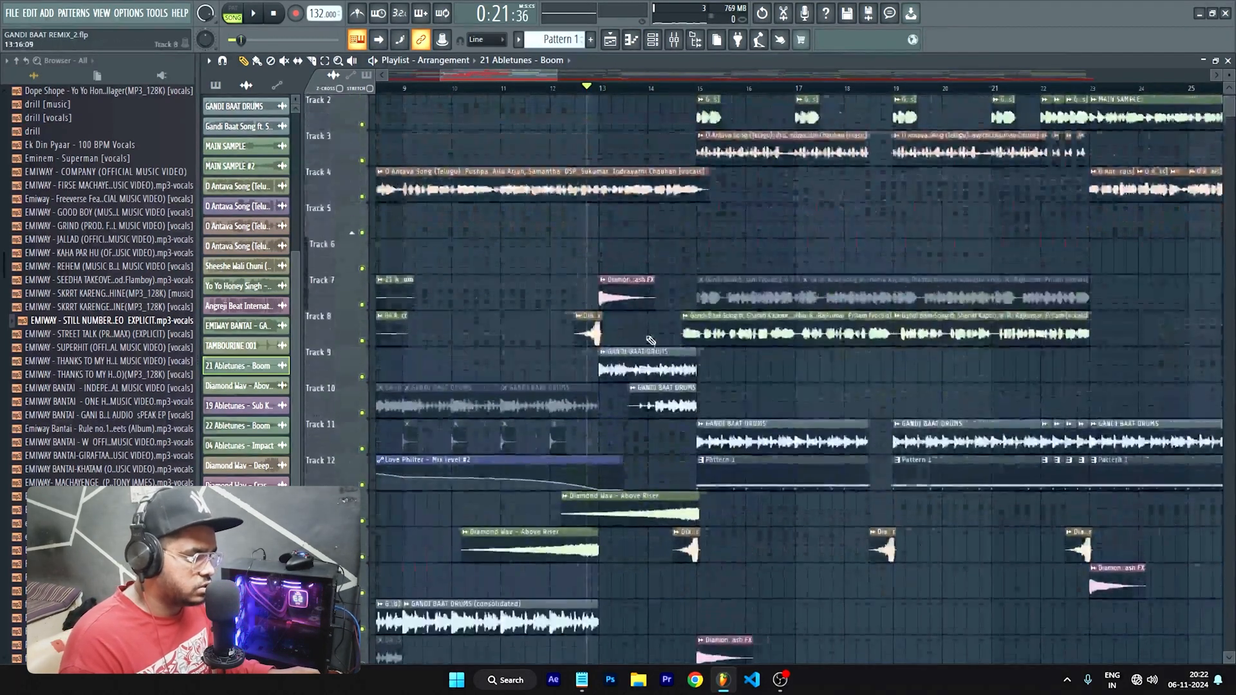
scroll(649, 342, "up", 3)
right_click(362, 377)
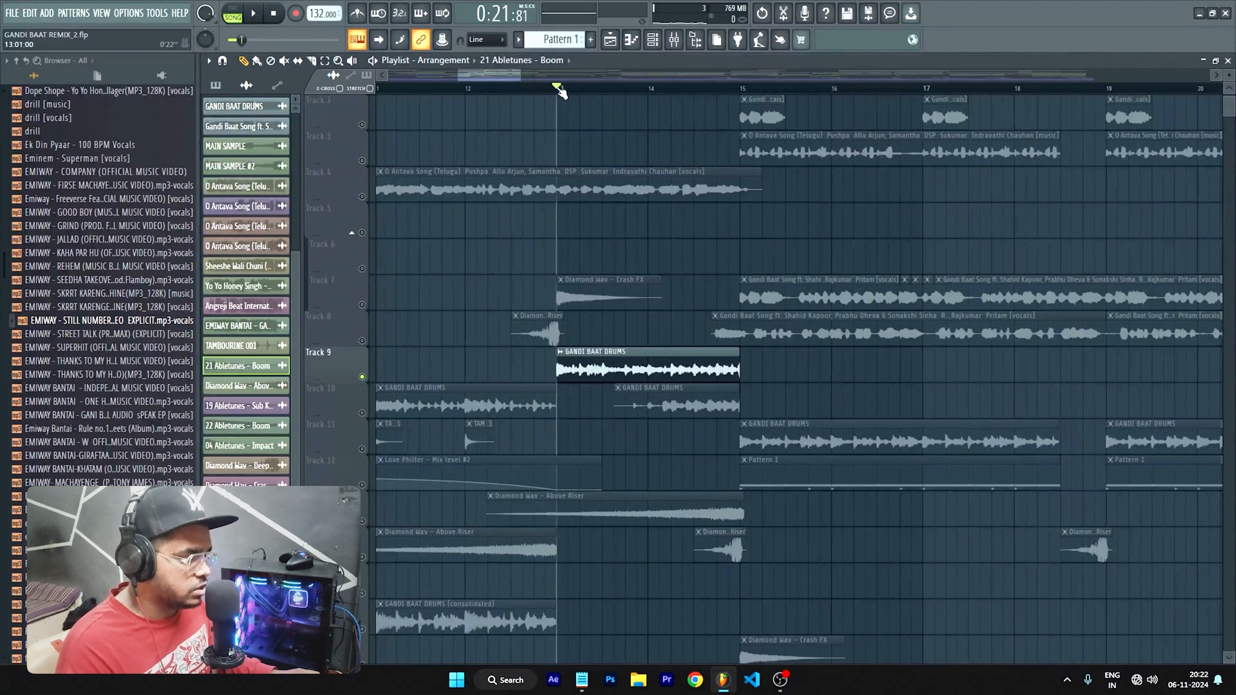
left_click(362, 413)
key("space")
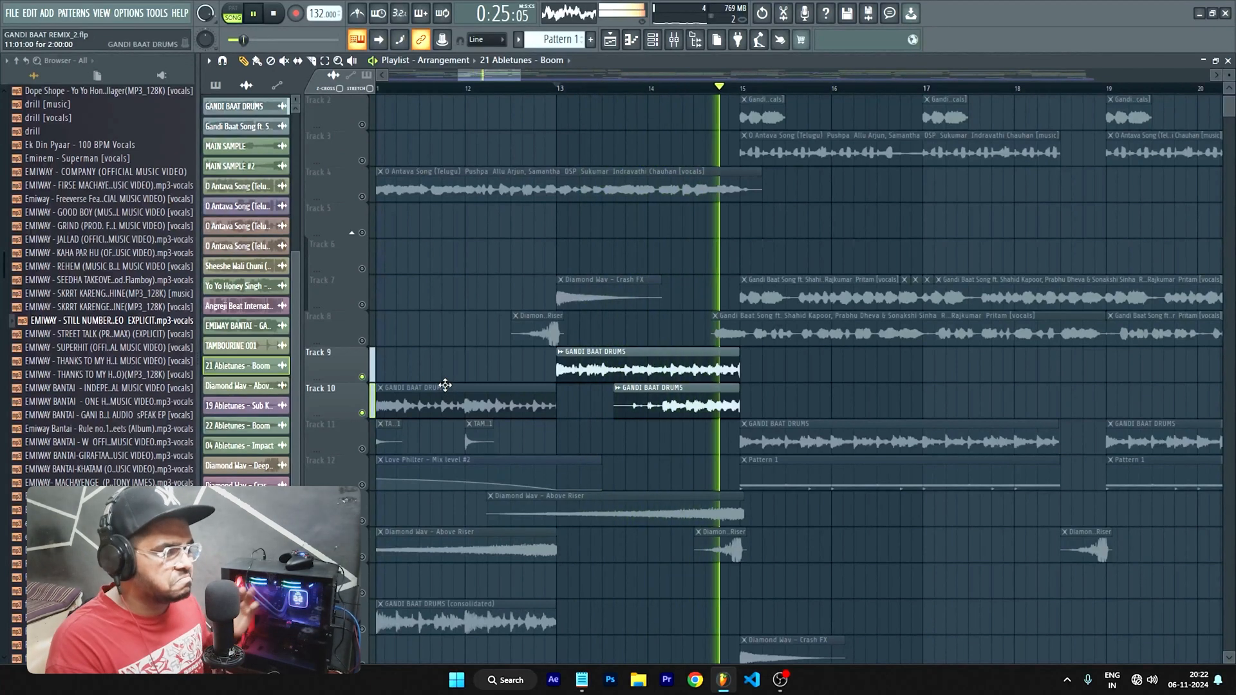
key("space")
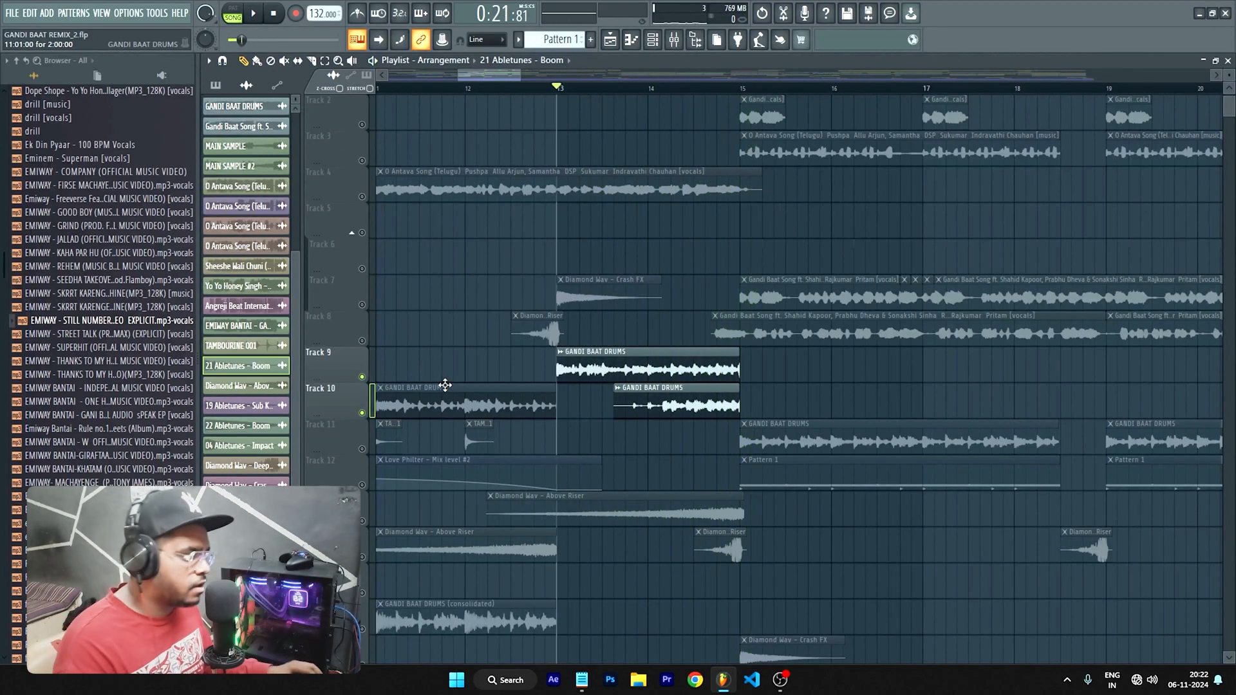
Step: Add the crash on Track 7 and the risers on Tracks 13 and 14 to the soloed drums and play from bar 13
left_click(363, 306)
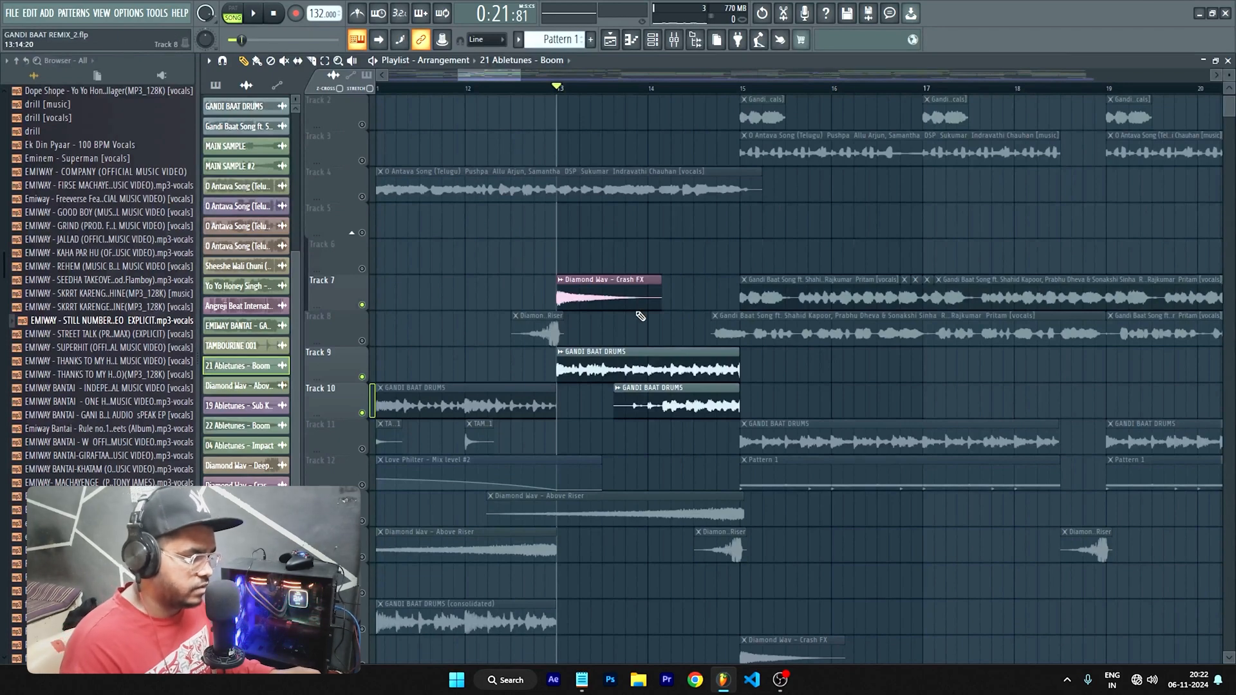
key("space")
key("space")
left_click(362, 557)
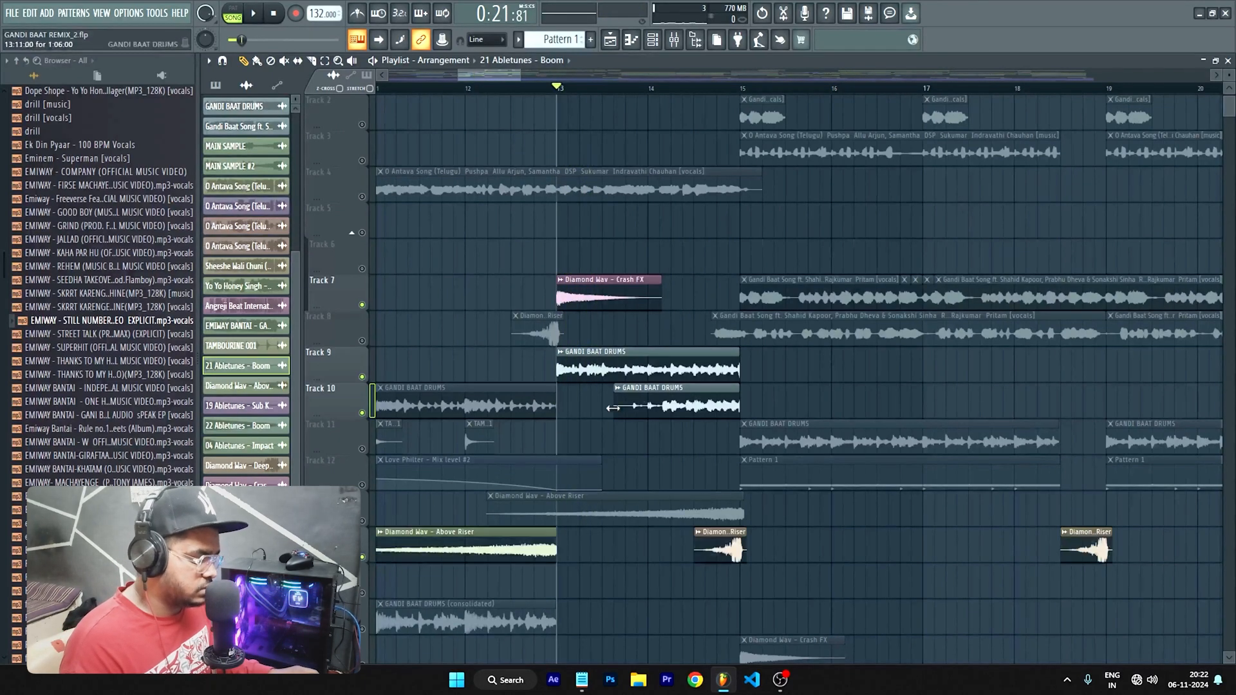
scroll(410, 412, "down", 5)
left_click(362, 342)
key("space")
scroll(527, 393, "down", 3)
scroll(526, 394, "up", 6)
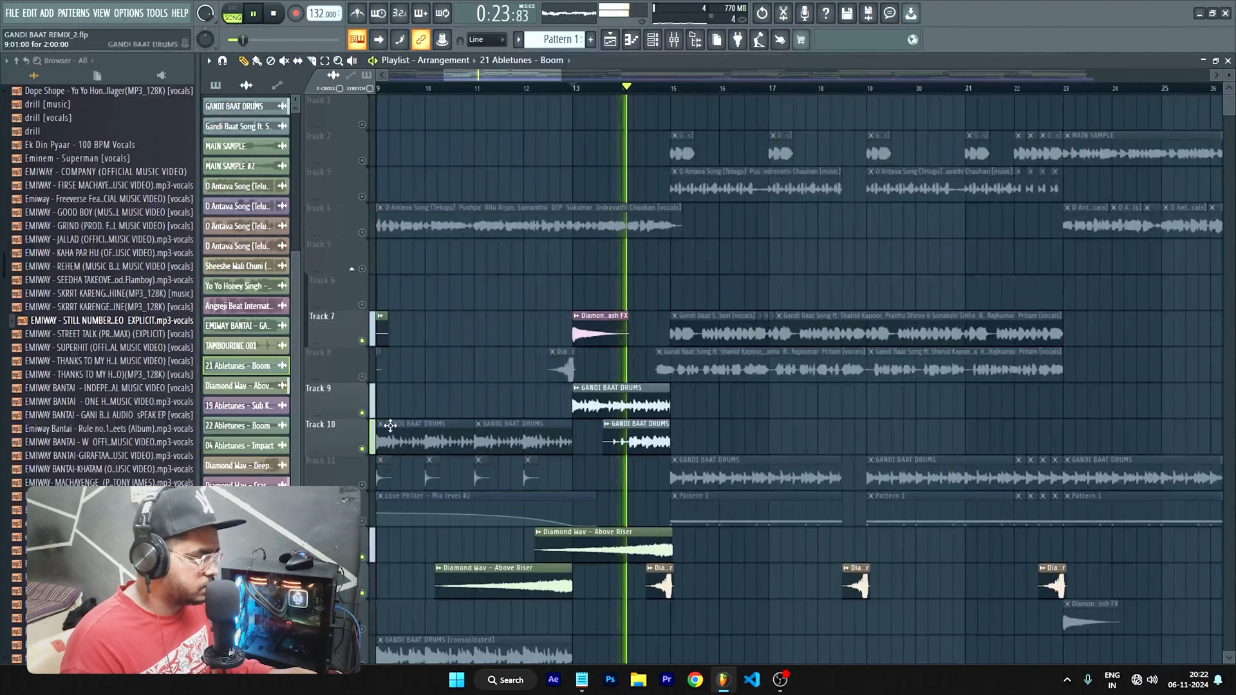
key("space")
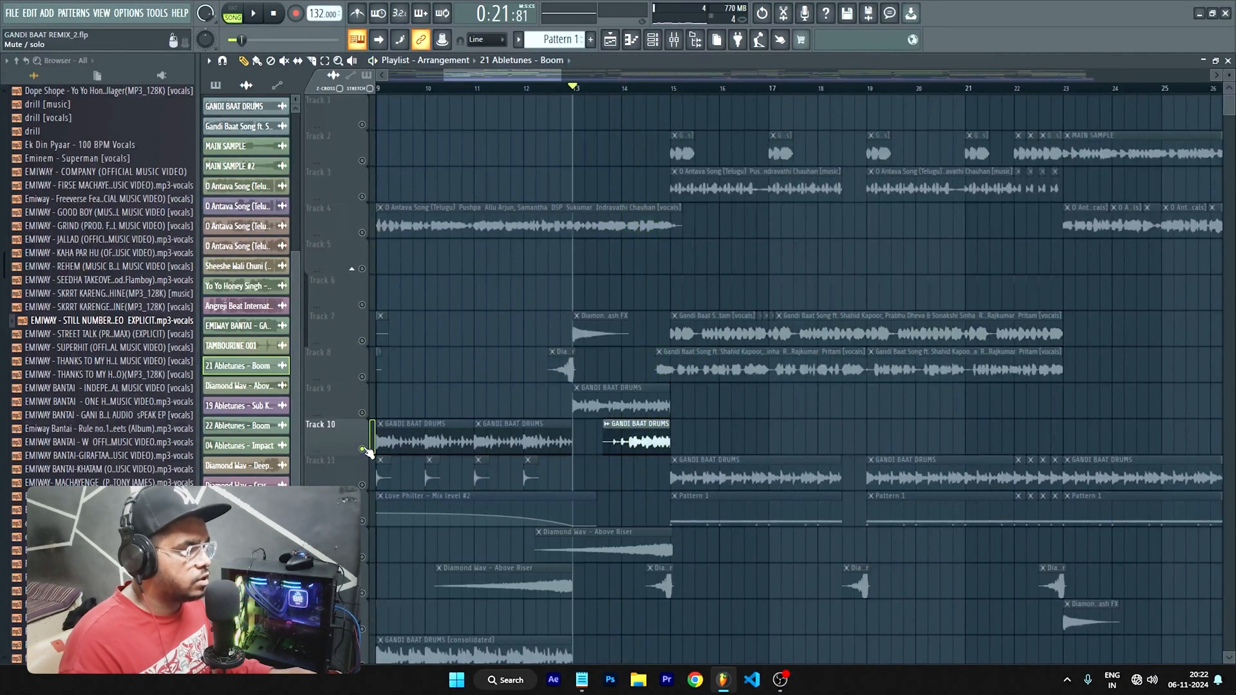
Step: Solo Track 10 and unsolo it again to bring all tracks back into the mix
right_click(365, 451)
right_click(364, 451)
scroll(654, 334, "down", 3)
scroll(664, 349, "up", 3)
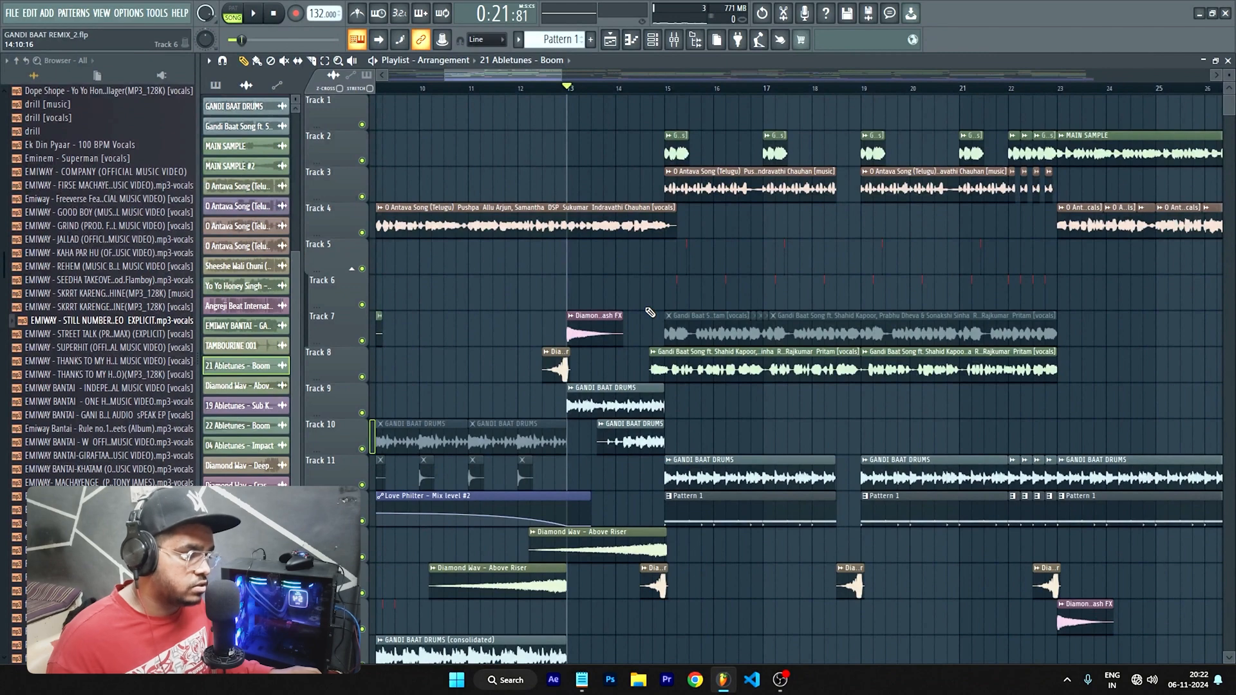
Step: Place the playhead just before bar 15 and play the full mix past bar 16
scroll(651, 308, "down", 2)
scroll(682, 252, "up", 3)
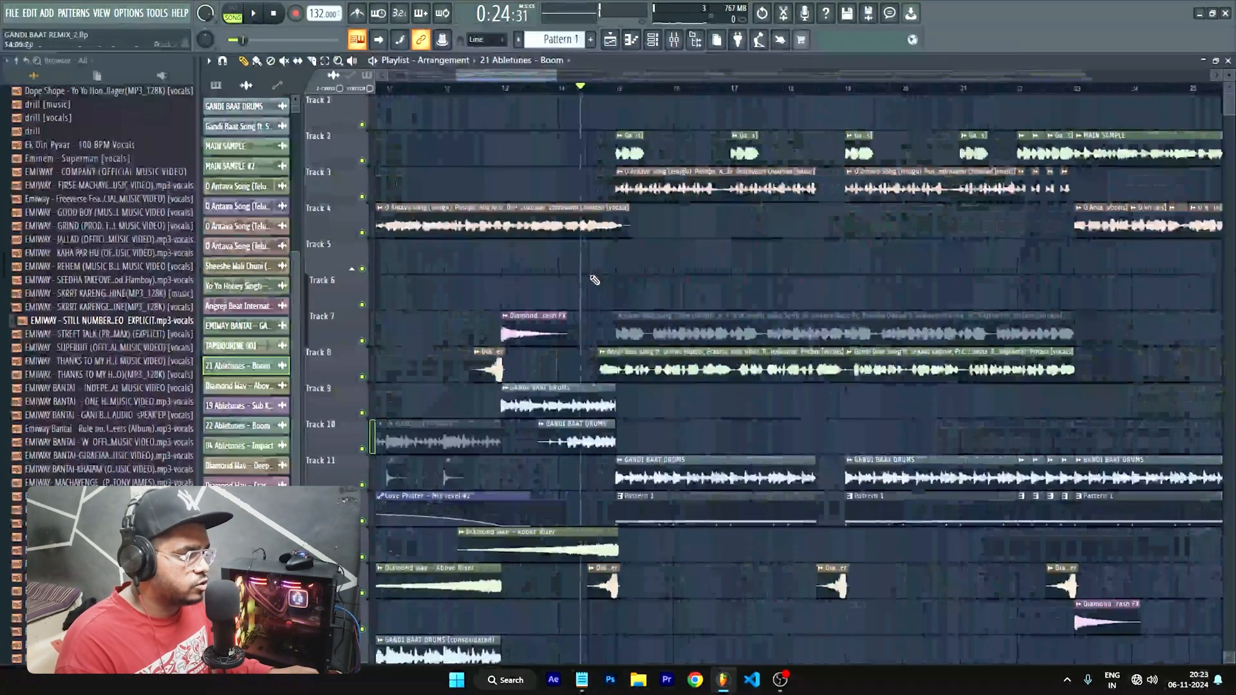
scroll(594, 280, "up", 3)
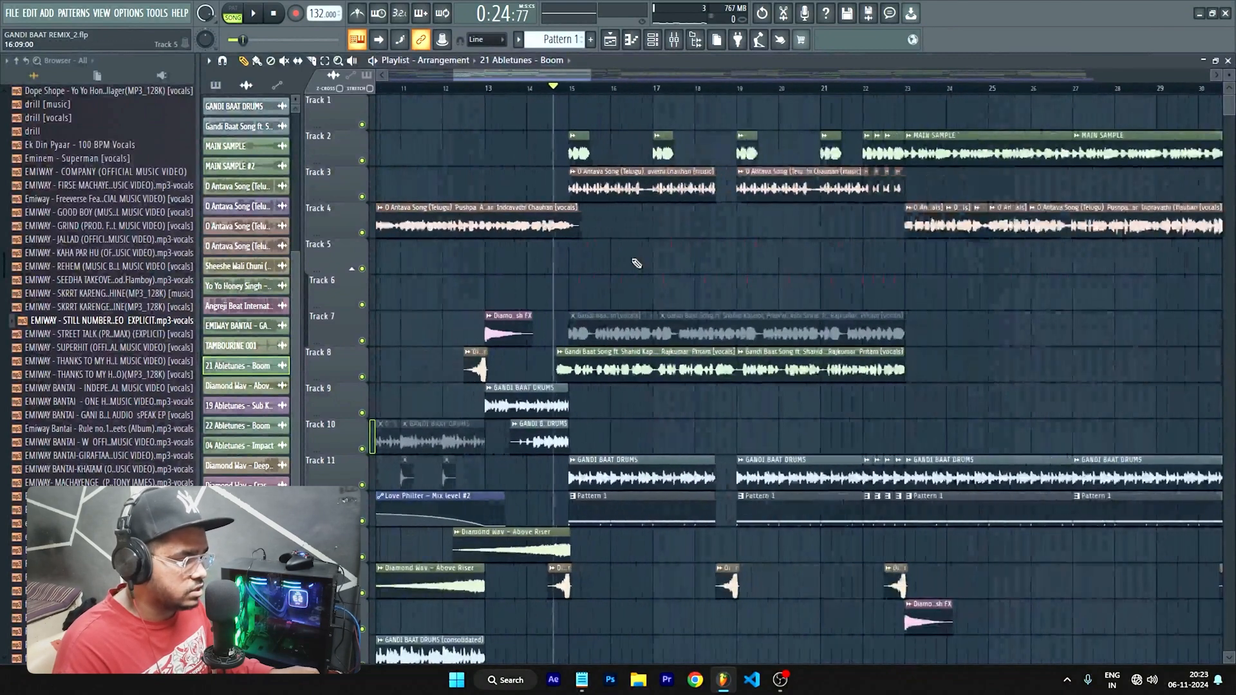
key("space")
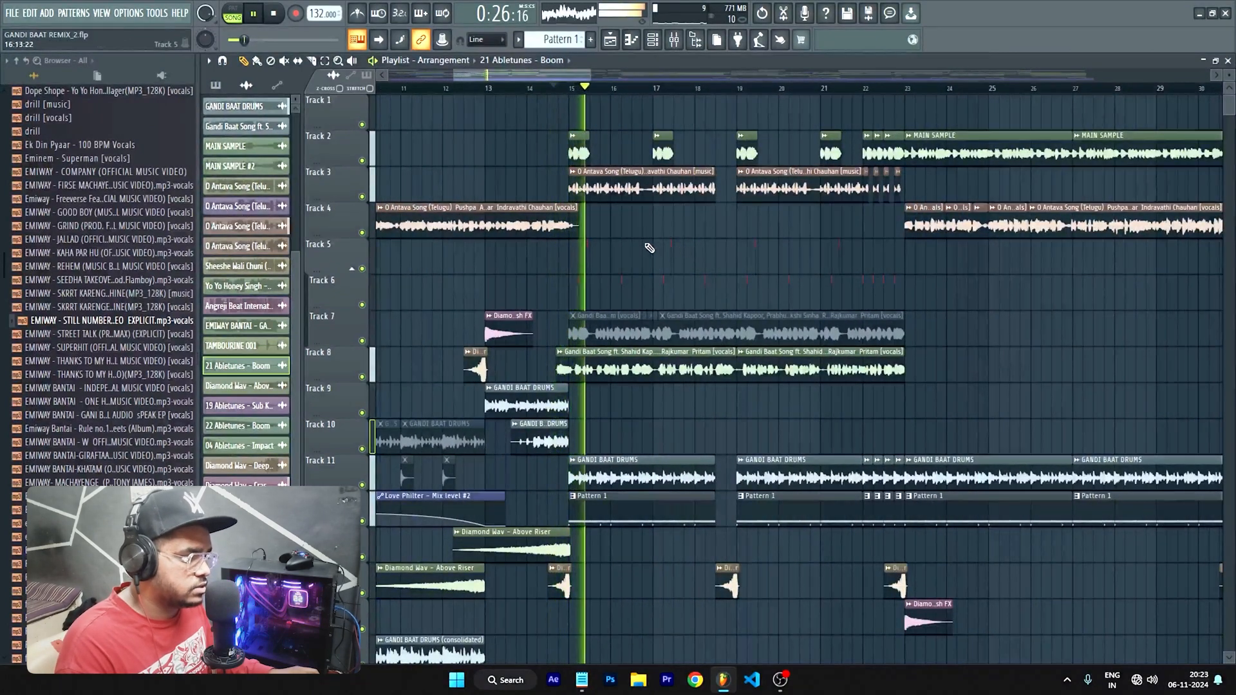
scroll(650, 248, "down", 1)
scroll(650, 248, "down", 2)
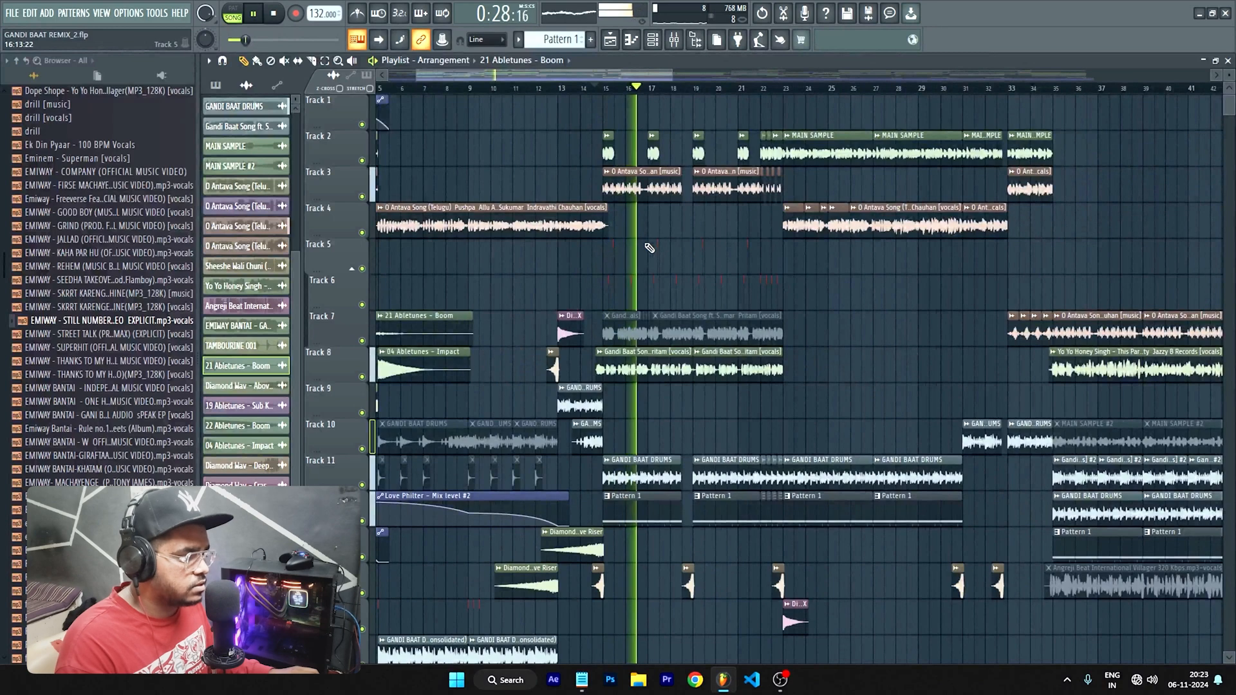
key("space")
Step: Examine the Gandi Baat vocal clips between bars 15 and 23, opening and closing the channel settings of the one on Track 8
scroll(666, 254, "up", 3)
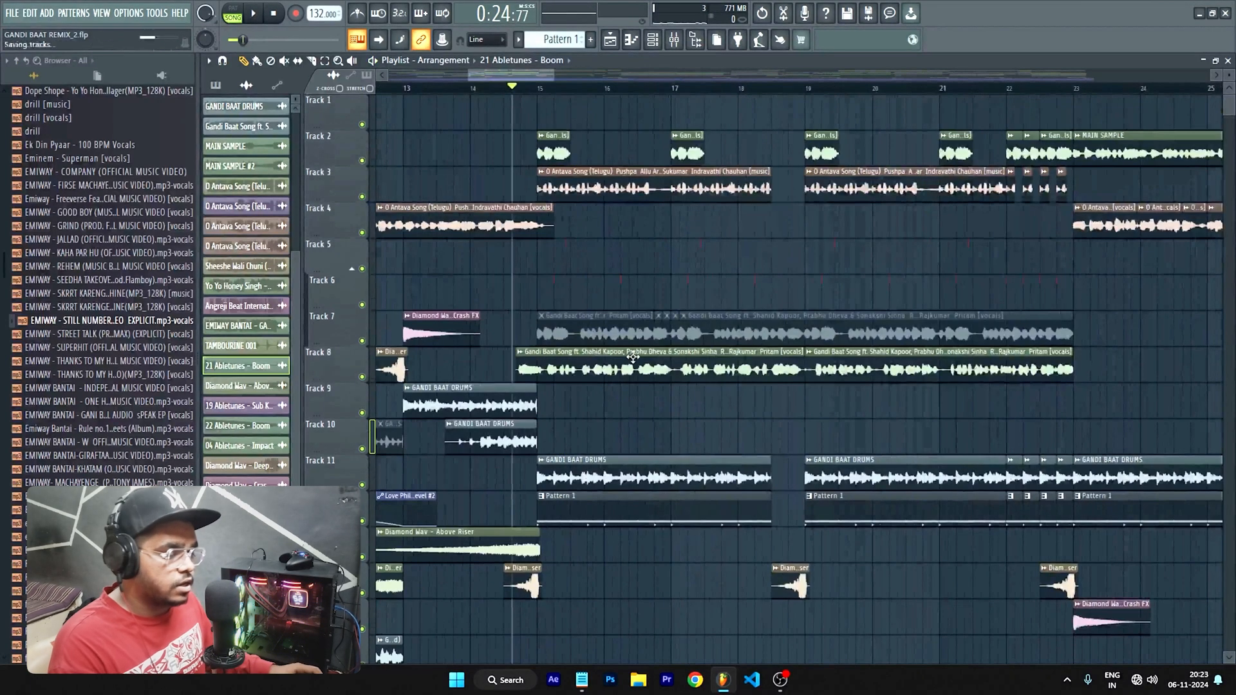
scroll(632, 349, "down", 1)
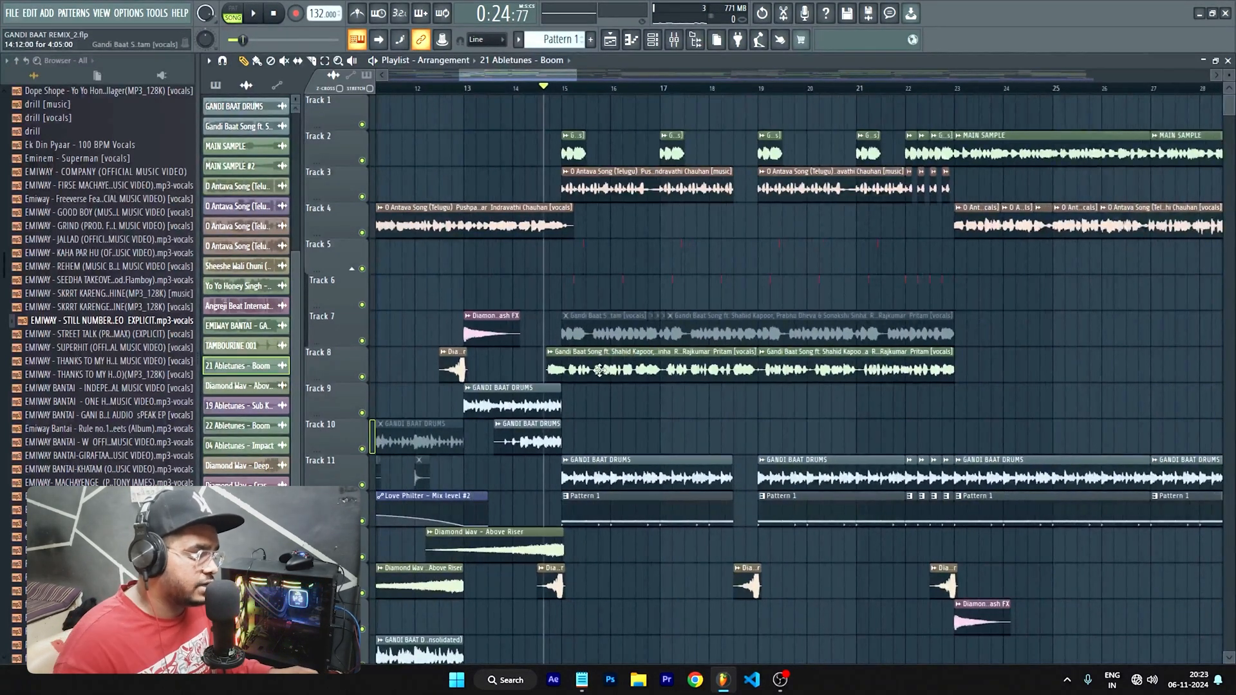
scroll(649, 411, "down", 4)
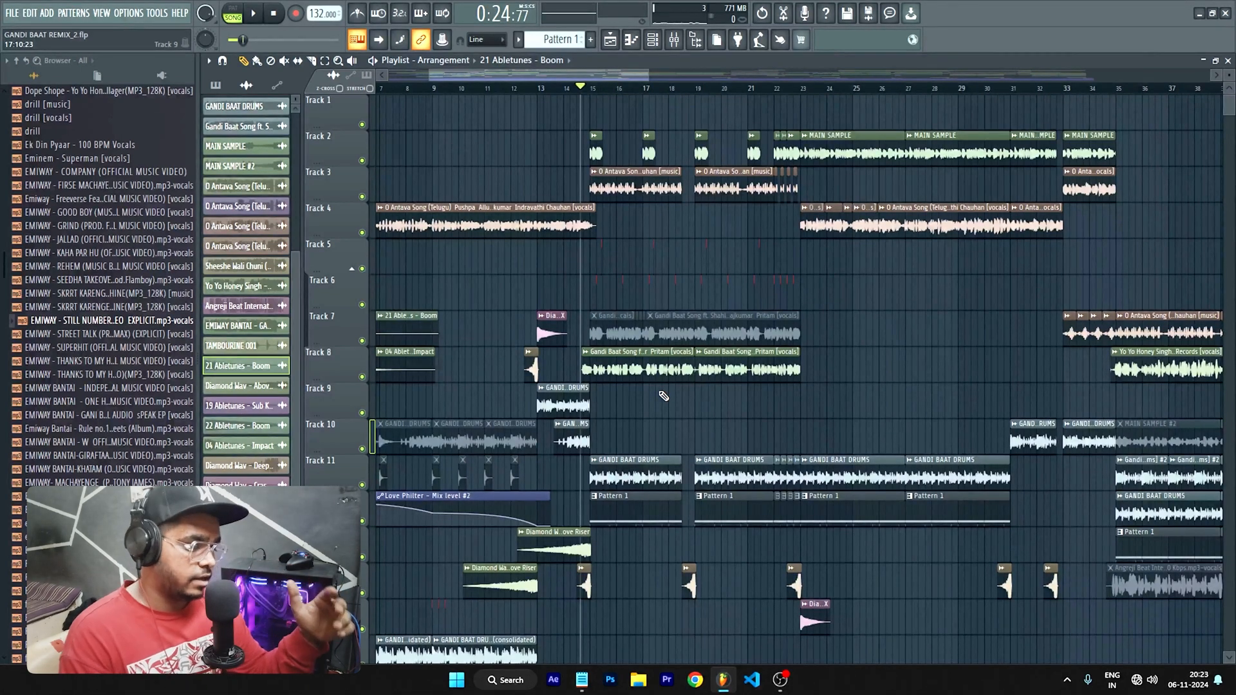
scroll(674, 327, "down", 1)
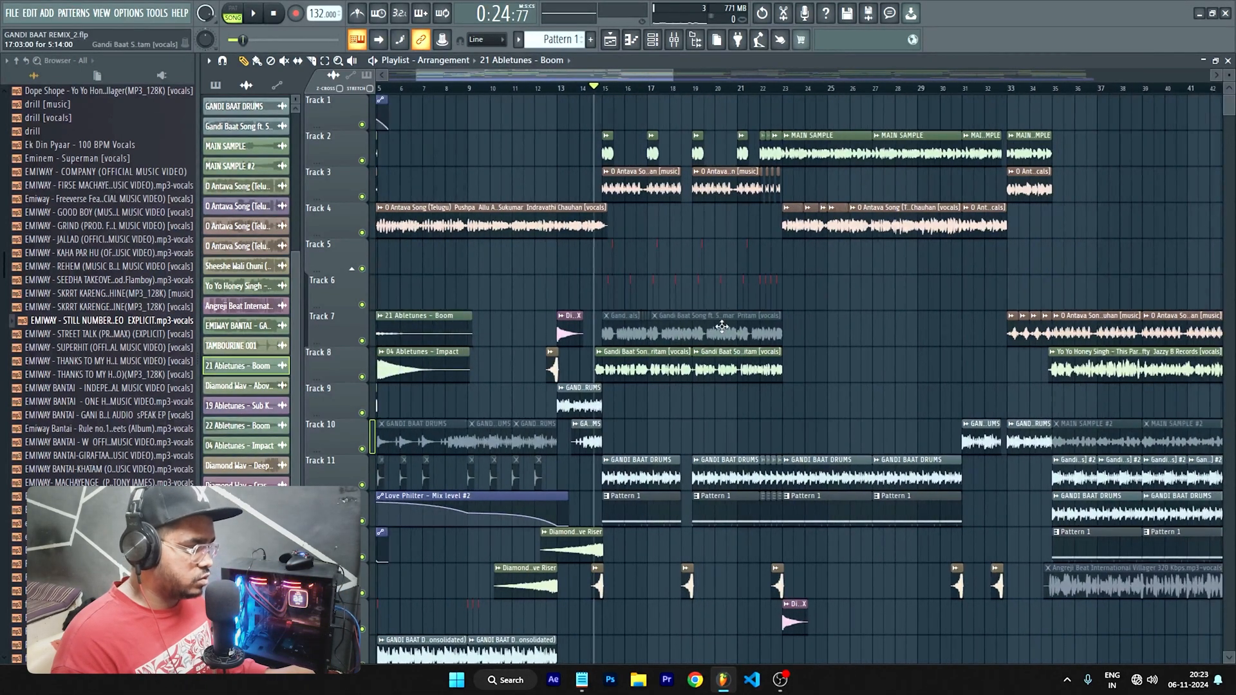
scroll(727, 315, "up", 5)
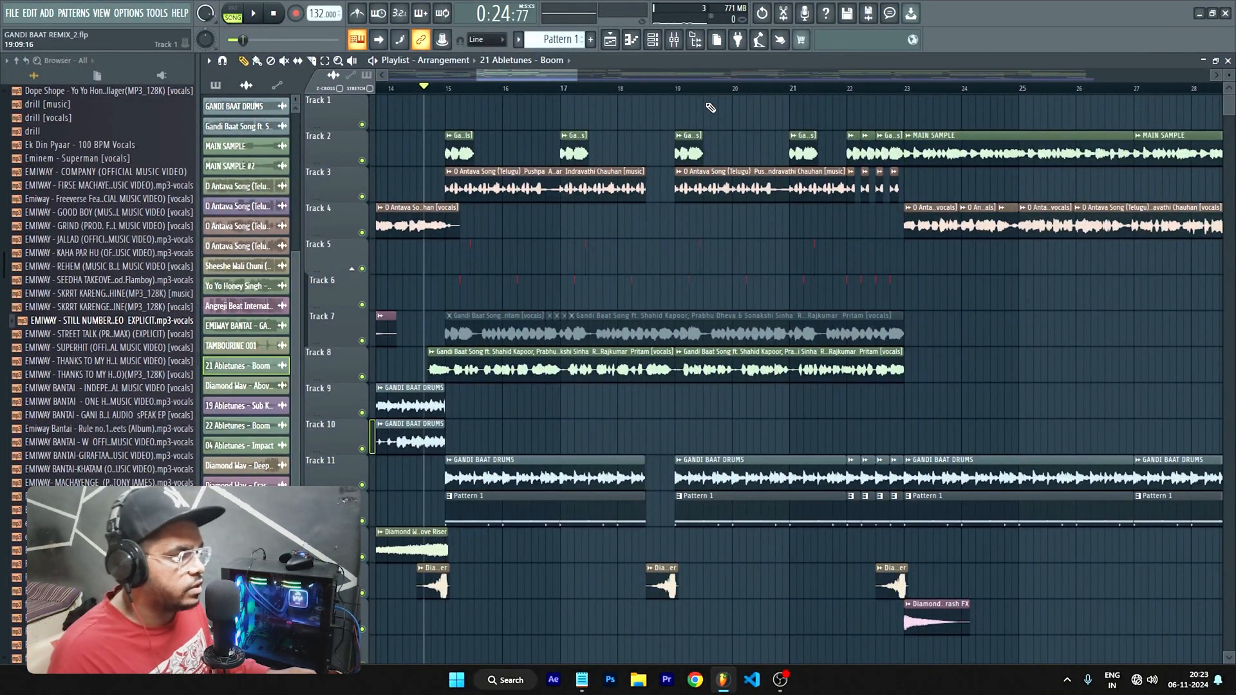
double_click(628, 363)
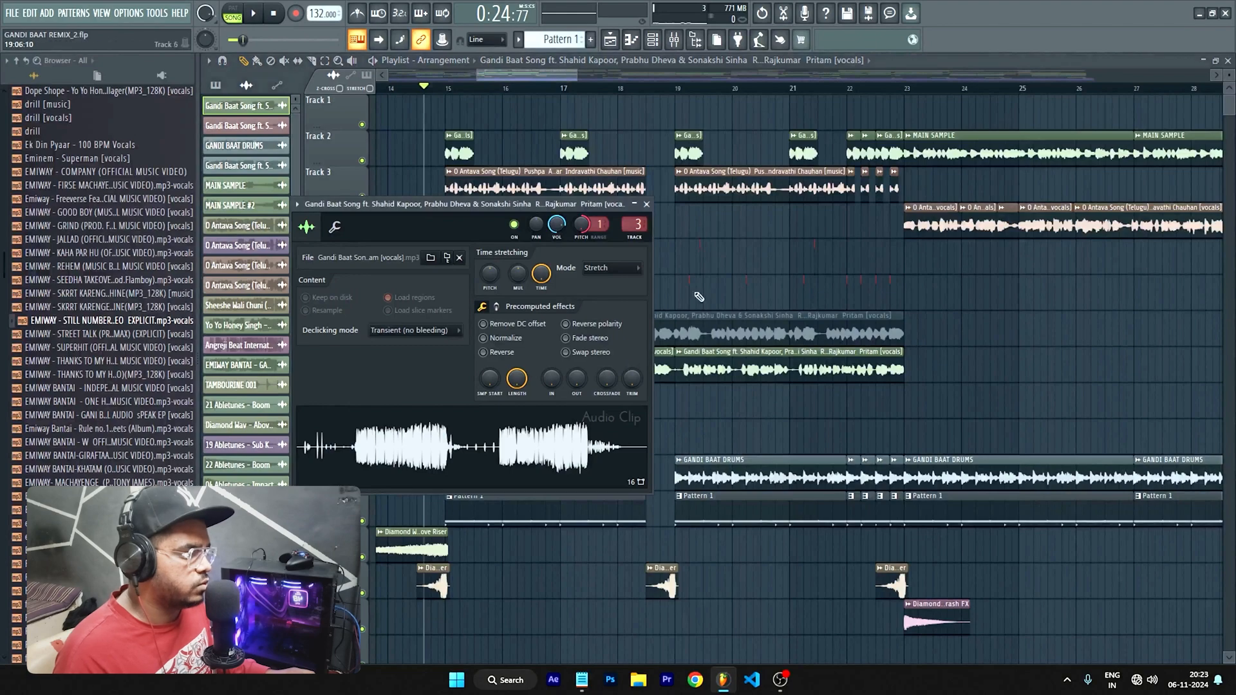
left_click(647, 204)
Step: Select the time range from just before bar 22 to just past bar 23 and play the chopped transition
scroll(753, 226, "down", 5)
scroll(732, 282, "down", 5)
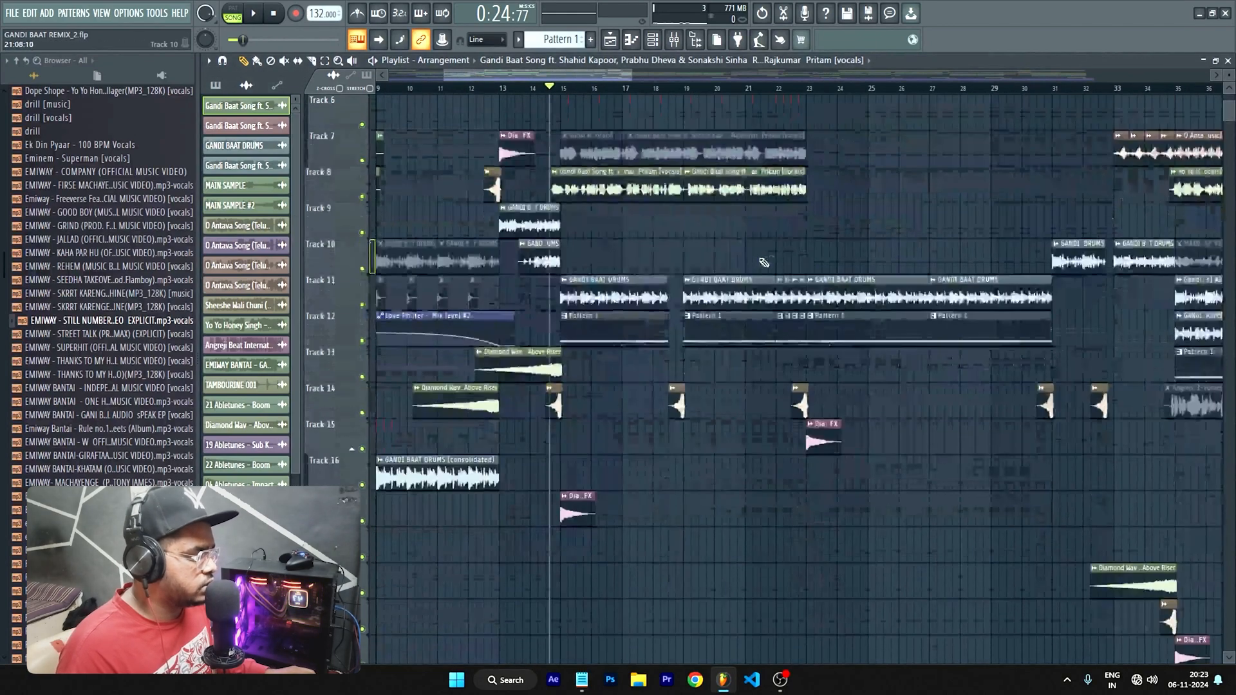
scroll(748, 275, "up", 4)
left_click(654, 88)
scroll(782, 281, "up", 5)
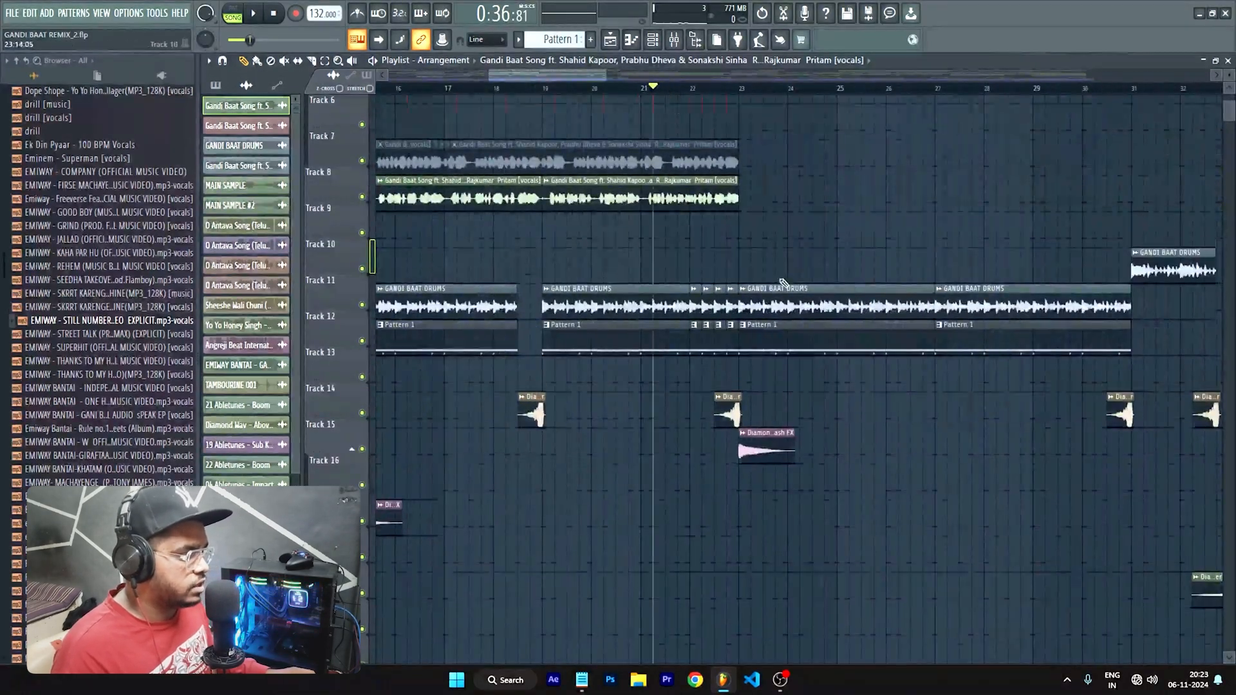
scroll(755, 308, "up", 1)
scroll(709, 319, "up", 2)
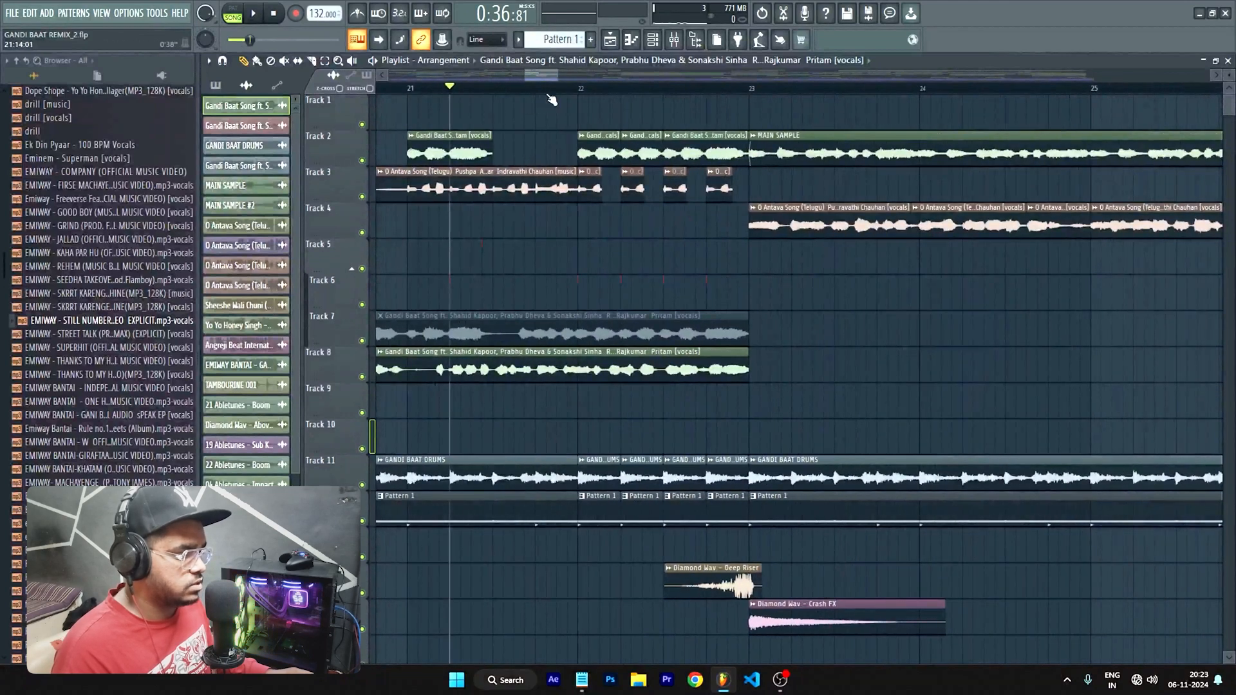
left_click_drag(540, 88, 780, 91)
key("space")
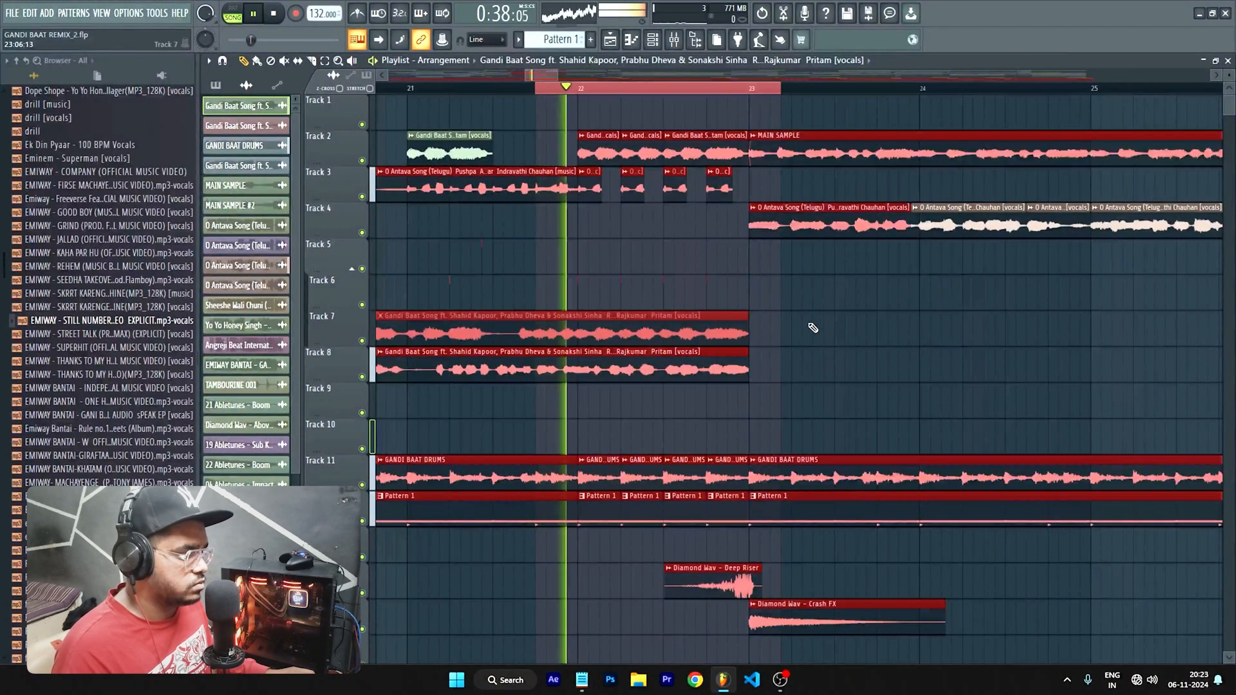
key("space")
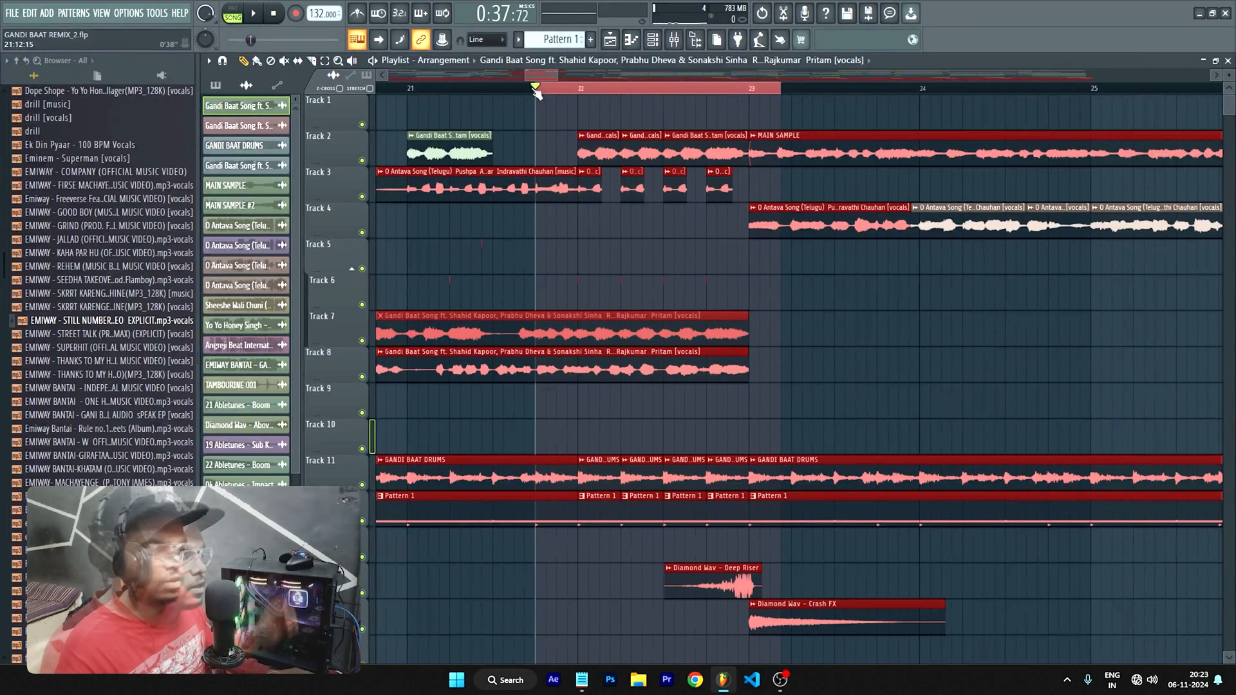
Step: Clear the time selection and inspect the tiny clip on Track 6 just past bar 15, opening and closing its channel settings
scroll(622, 197, "down", 3)
scroll(779, 283, "down", 3)
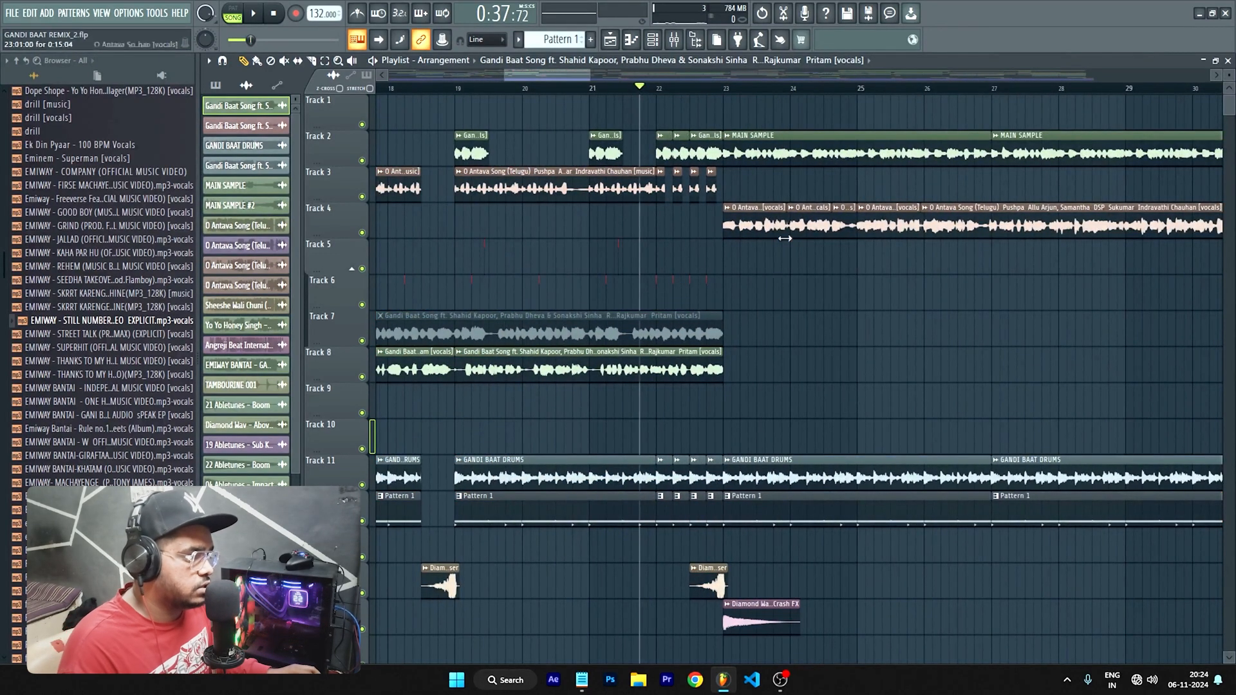
scroll(780, 241, "down", 3)
scroll(648, 240, "up", 3)
scroll(634, 251, "down", 4)
scroll(524, 319, "up", 6)
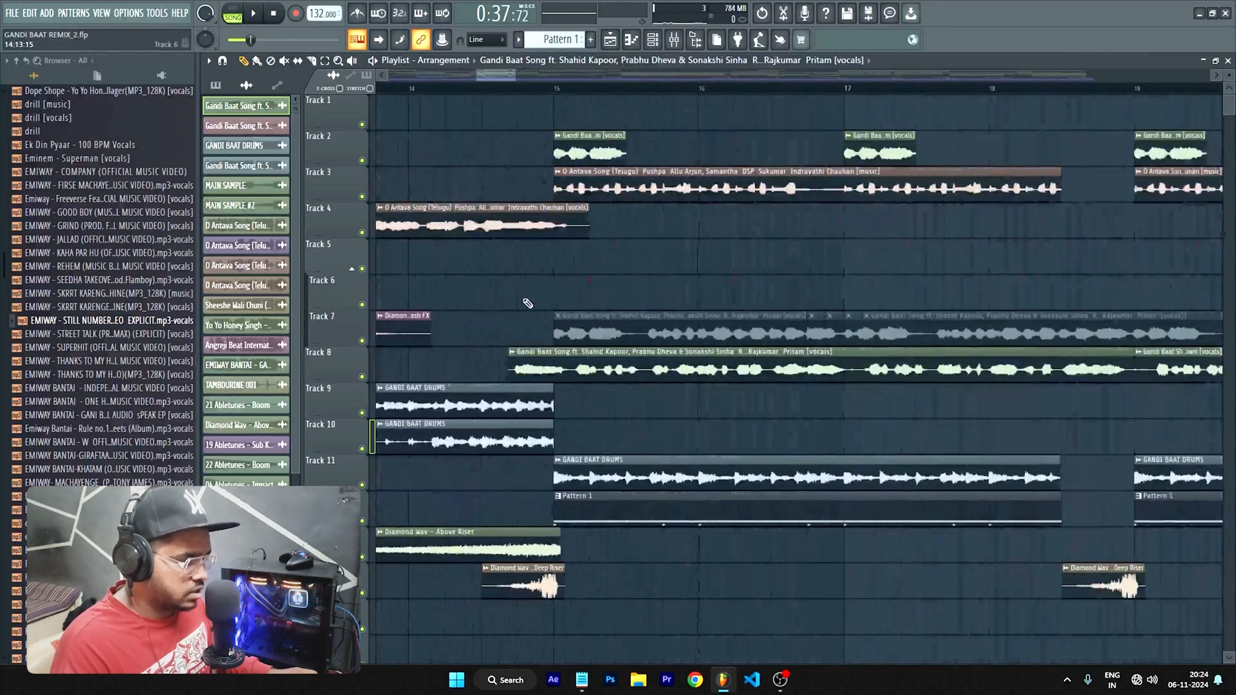
scroll(528, 302, "up", 3)
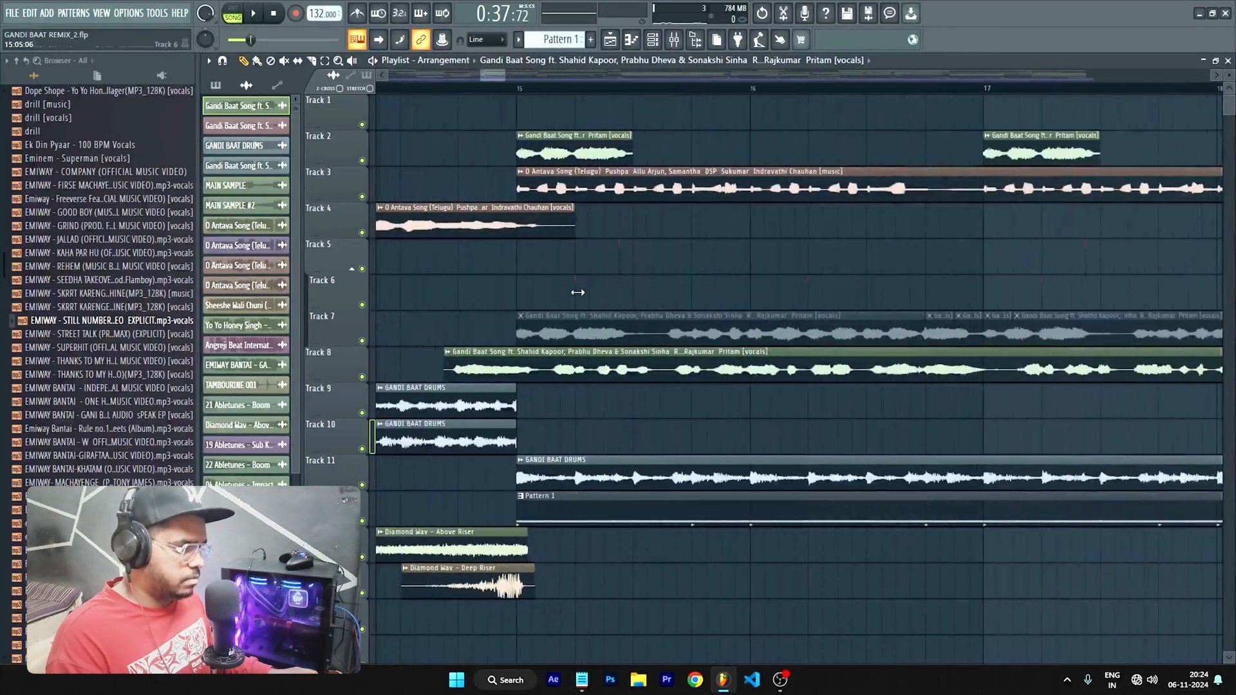
scroll(575, 291, "down", 2)
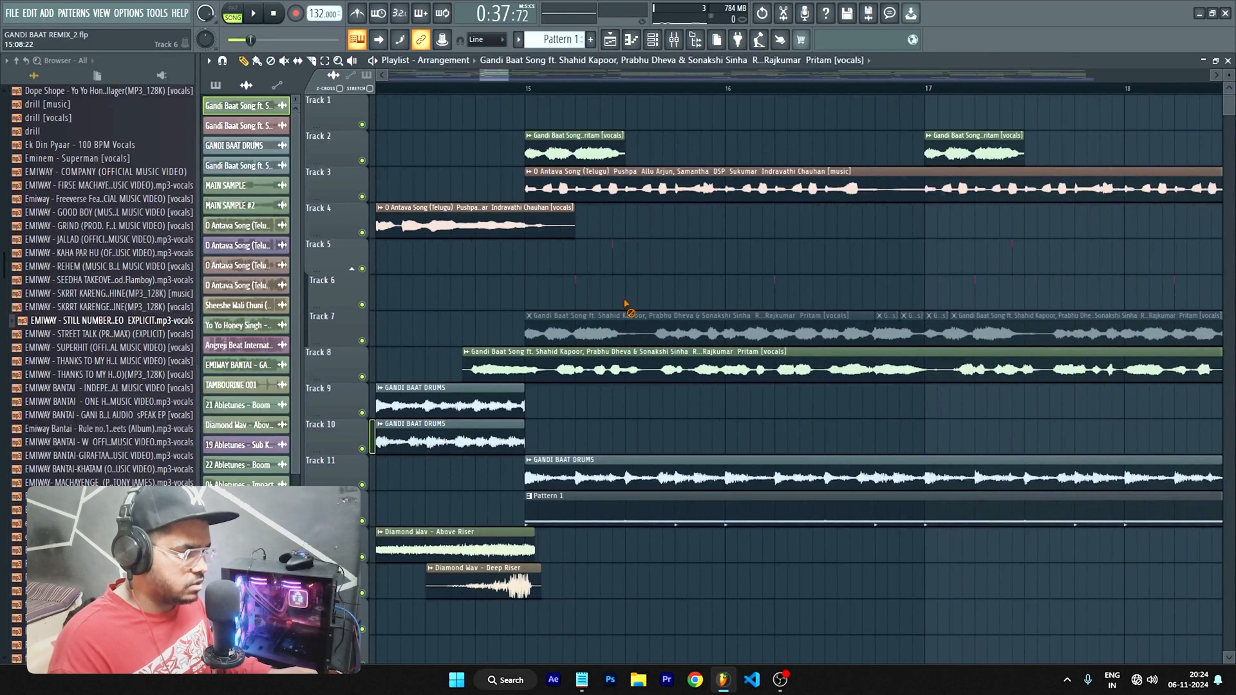
scroll(629, 309, "down", 2)
scroll(647, 312, "up", 2)
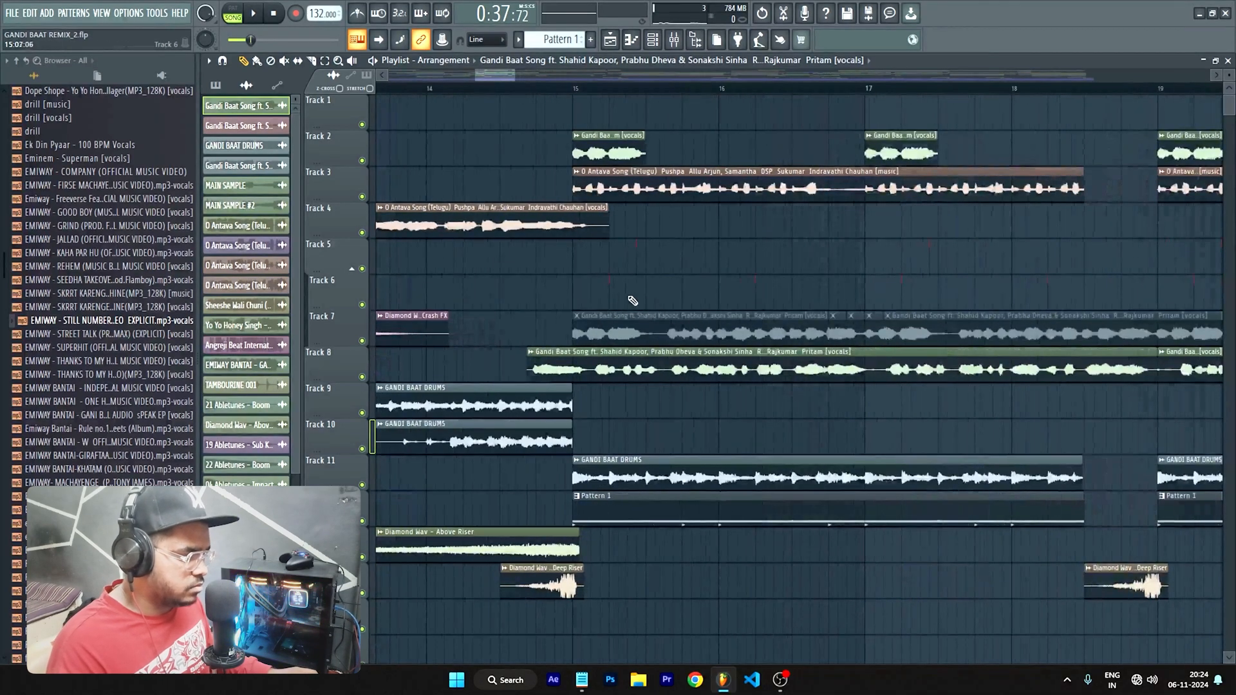
scroll(576, 288, "up", 3)
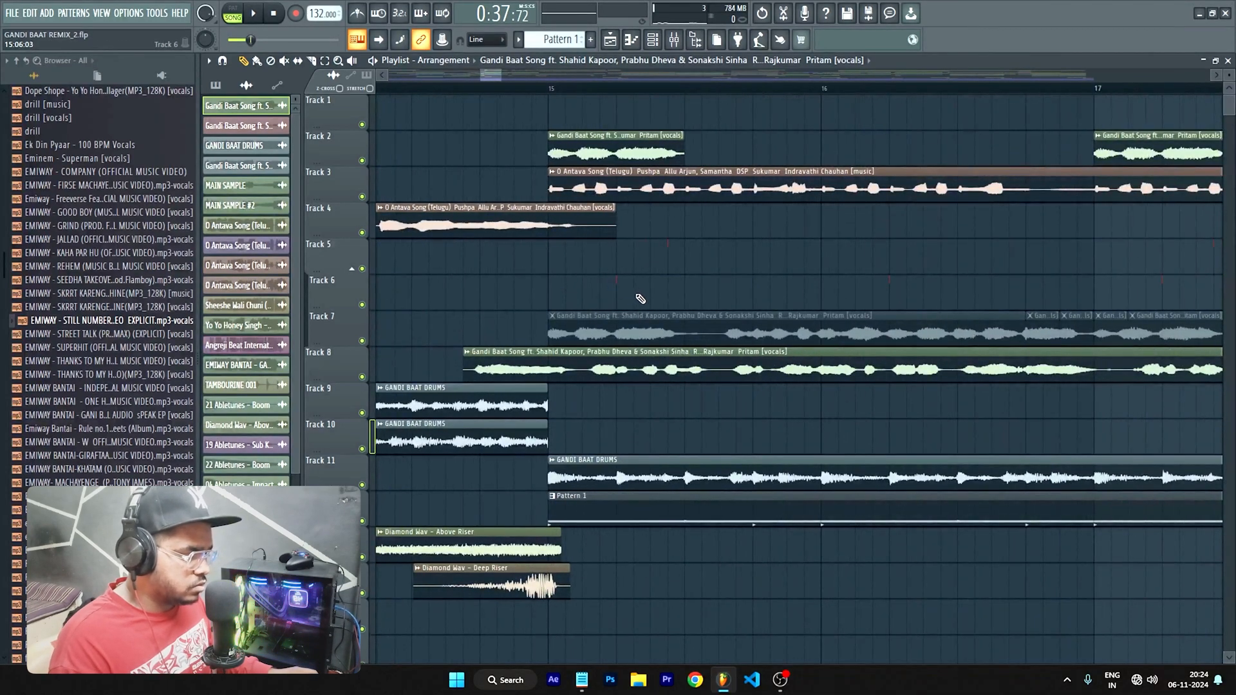
scroll(641, 298, "up", 3)
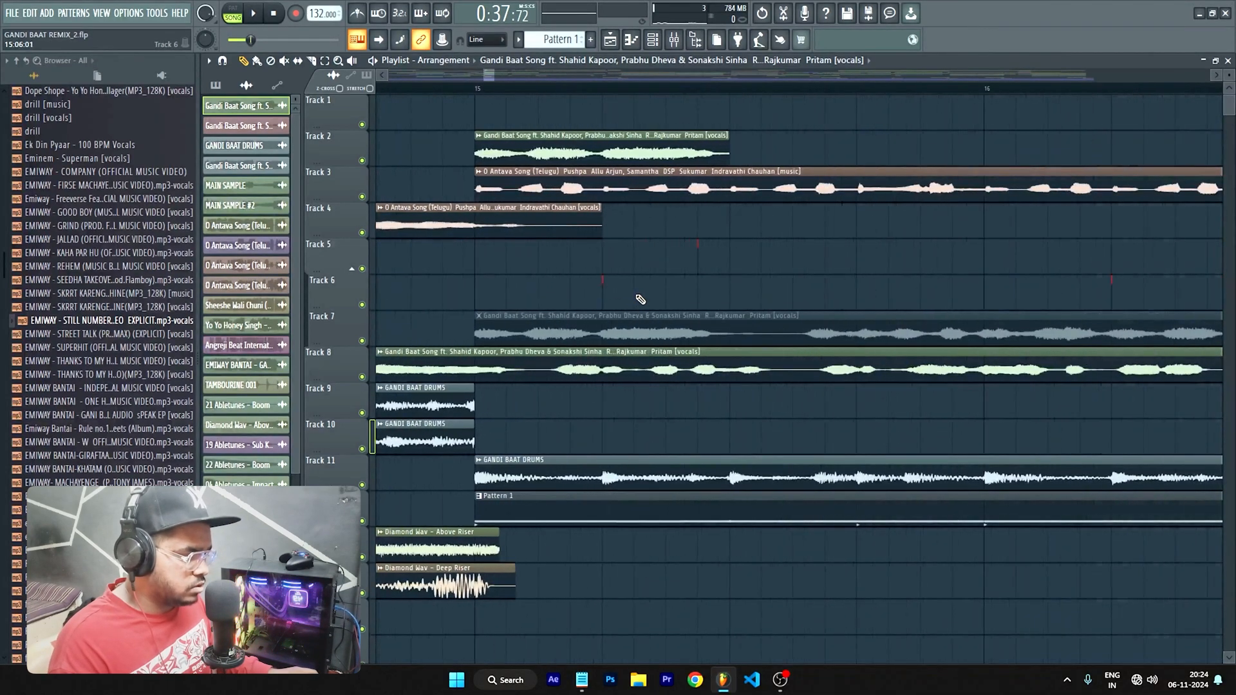
double_click(603, 291)
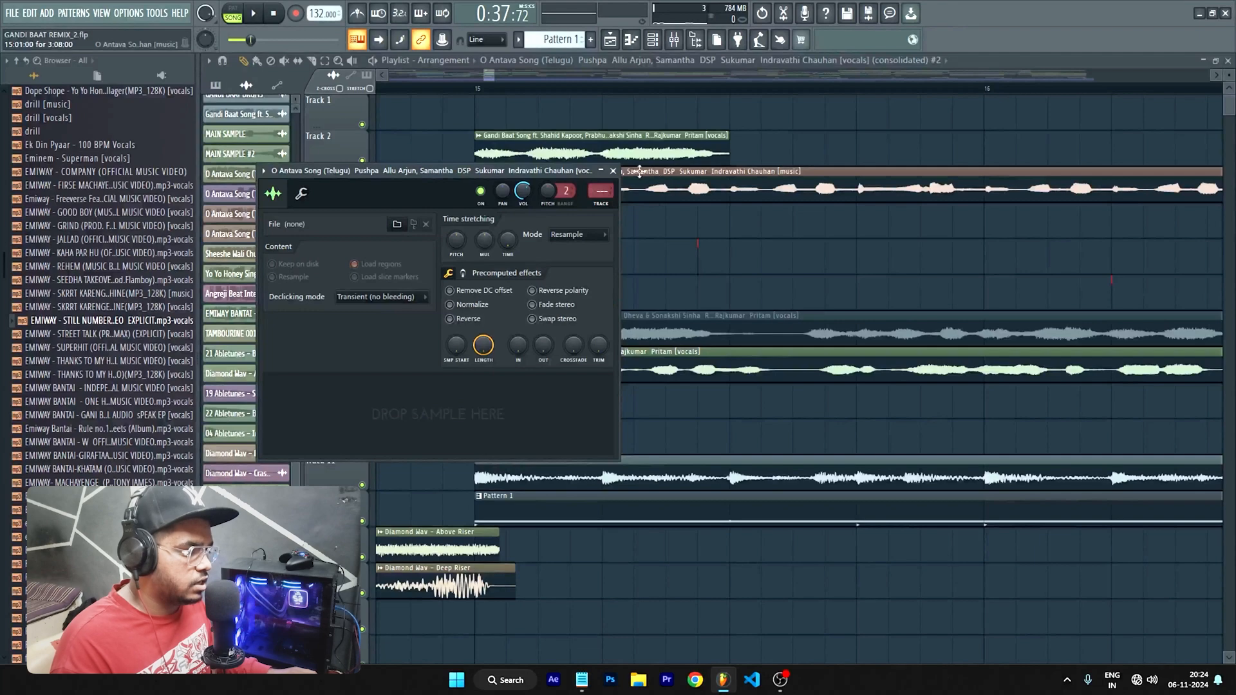
left_click(613, 171)
Step: Place the playhead just before bar 23 and play the full mix into the MAIN SAMPLE section
scroll(552, 298, "down", 12)
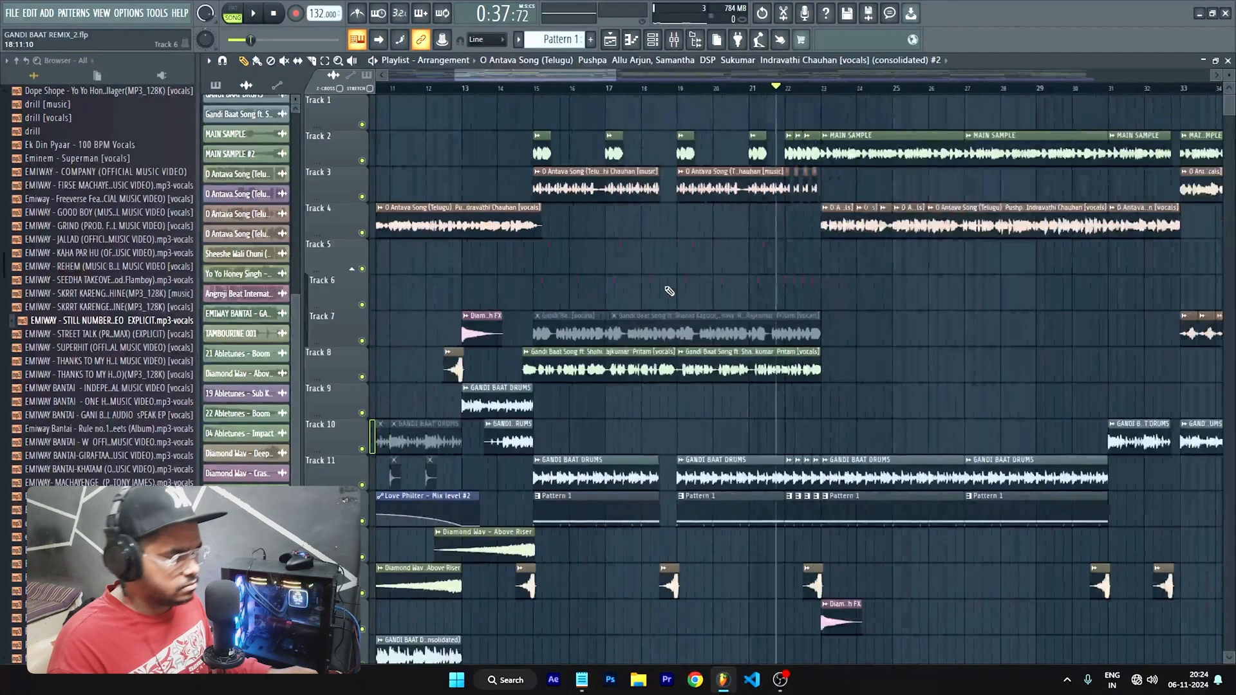
scroll(889, 353, "up", 10)
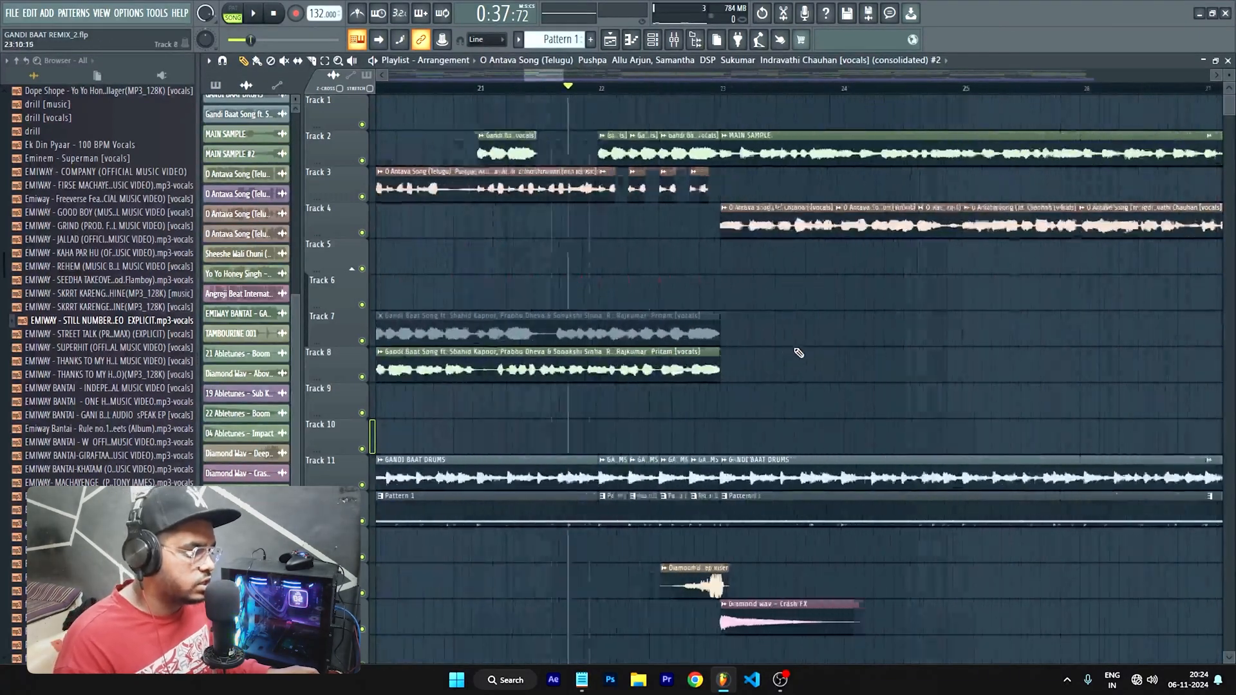
left_click(686, 89)
scroll(690, 376, "down", 10)
scroll(463, 438, "down", 5)
scroll(616, 460, "up", 3)
scroll(665, 312, "up", 3)
scroll(667, 288, "up", 5)
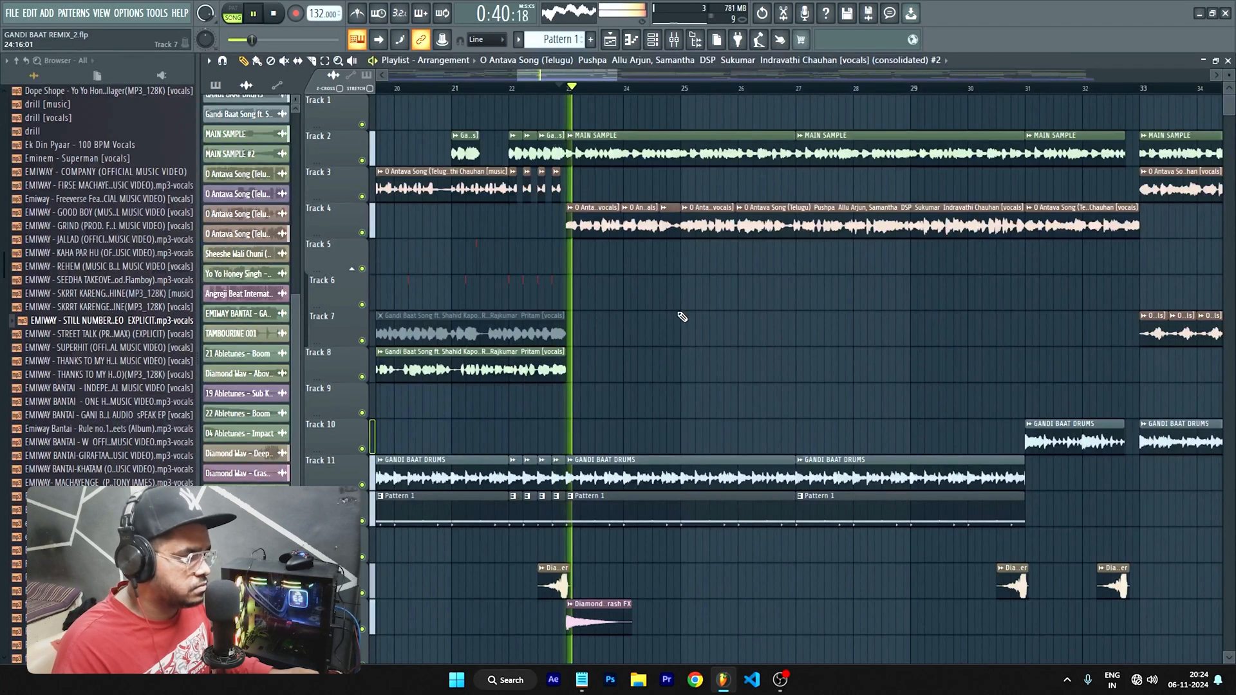
scroll(644, 328, "down", 2)
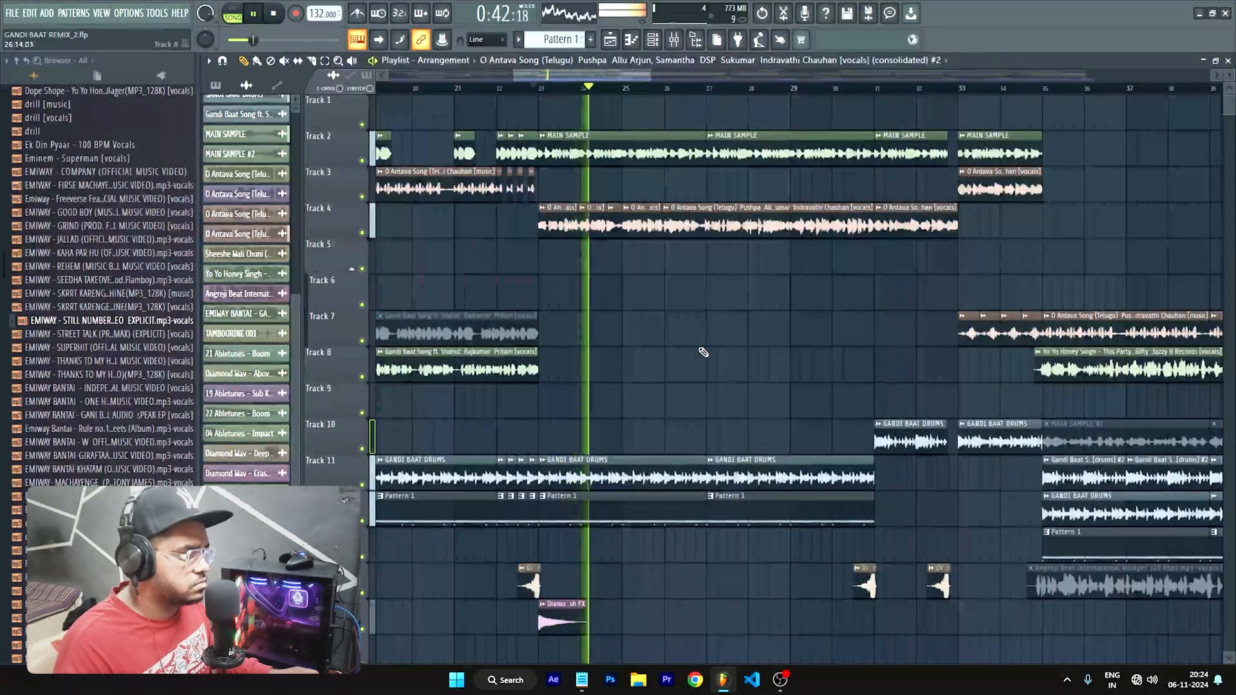
key("space")
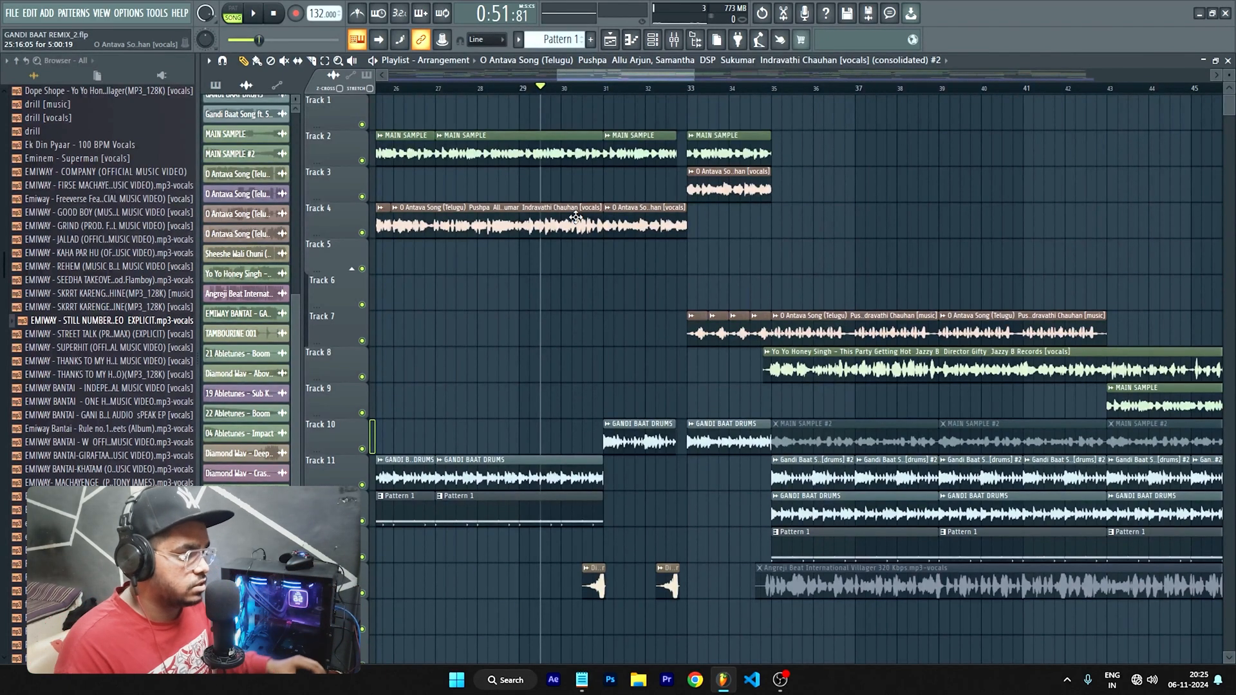
Step: Place the playhead just before bar 31 and play the change from the Track 11 drums to the Track 10 drums
left_click(592, 90)
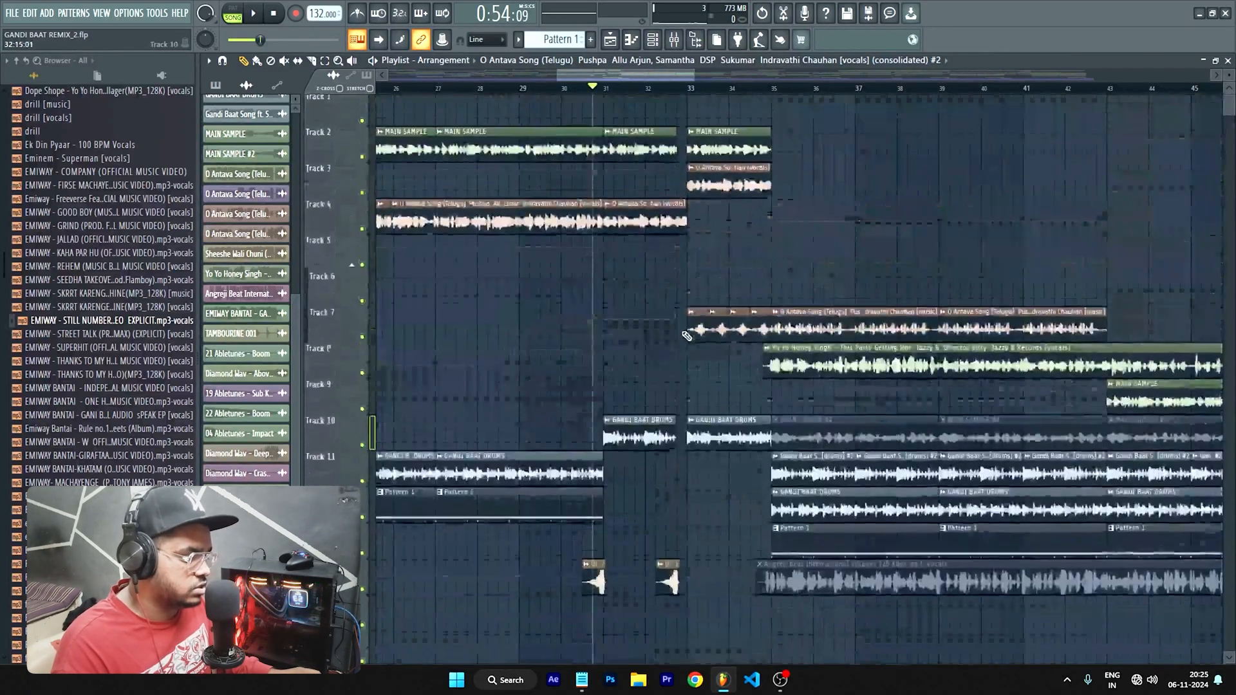
key("space")
scroll(655, 354, "down", 1)
scroll(545, 367, "down", 1)
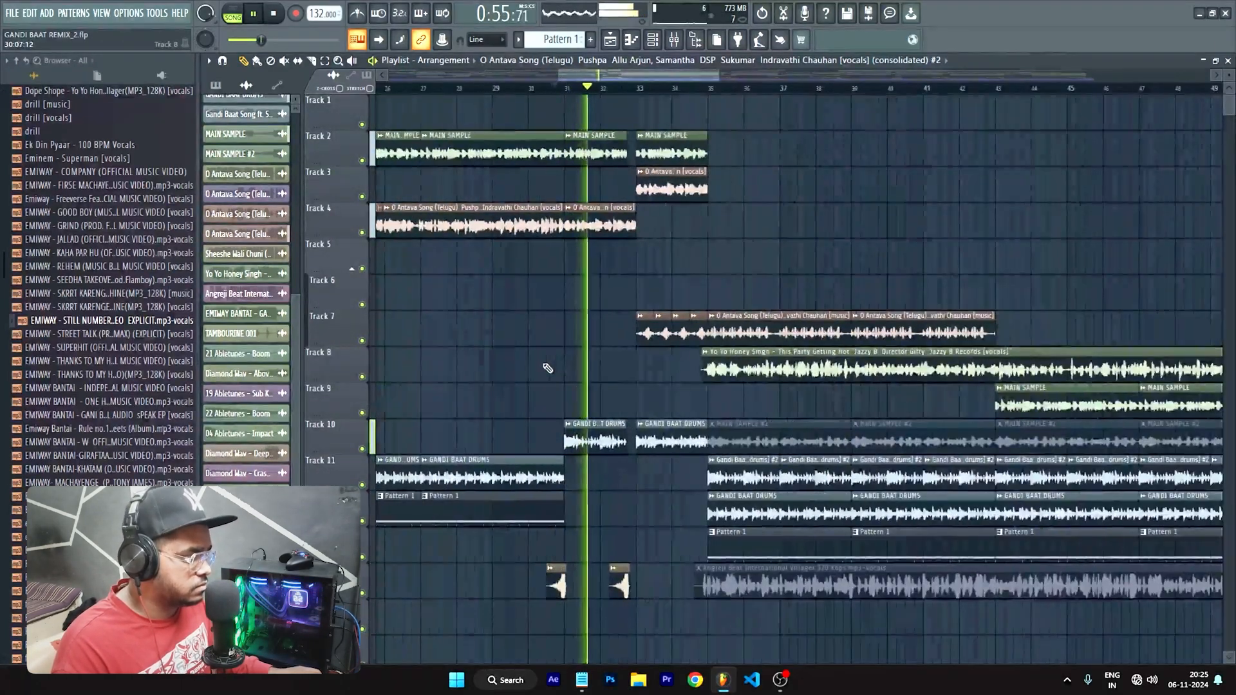
Step: Play the full mix from just before bar 33 to past bar 38, covering the entry of the Yo Yo Honey Singh vocals
scroll(630, 398, "up", 2)
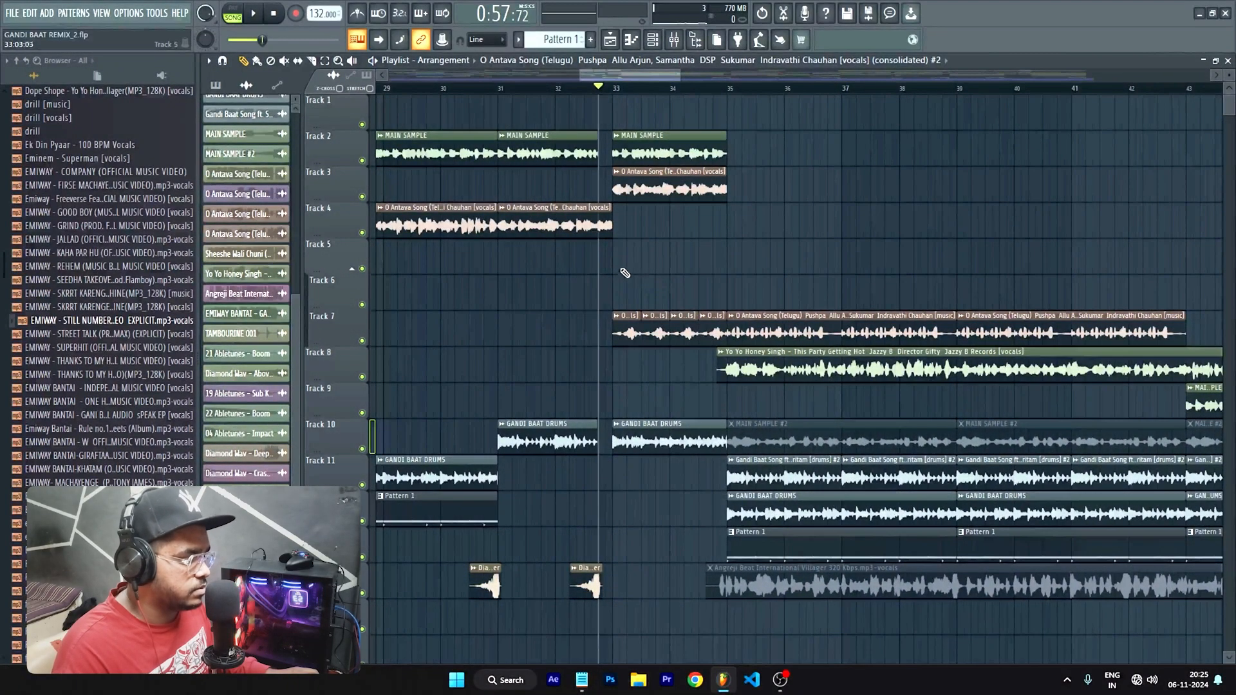
key("space")
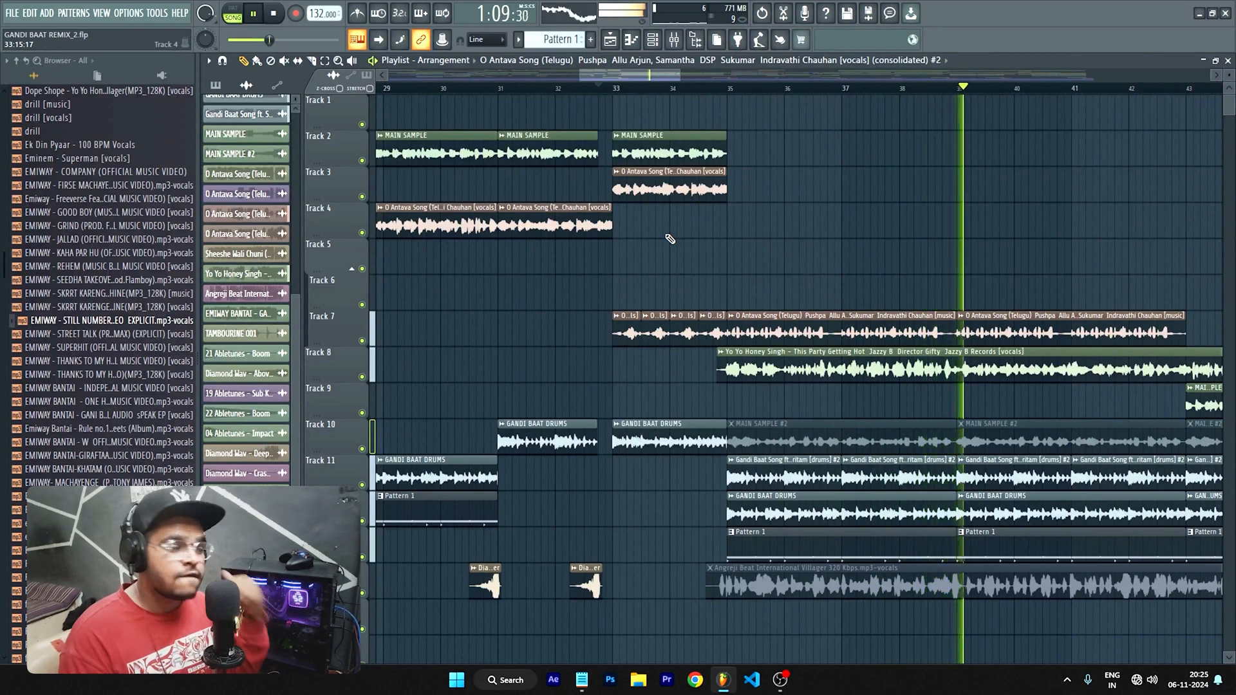
key("space")
Step: Examine the clips around bar 35, including the risers, crash and effect automation on the lower tracks
scroll(670, 254, "down", 5, "ctrl")
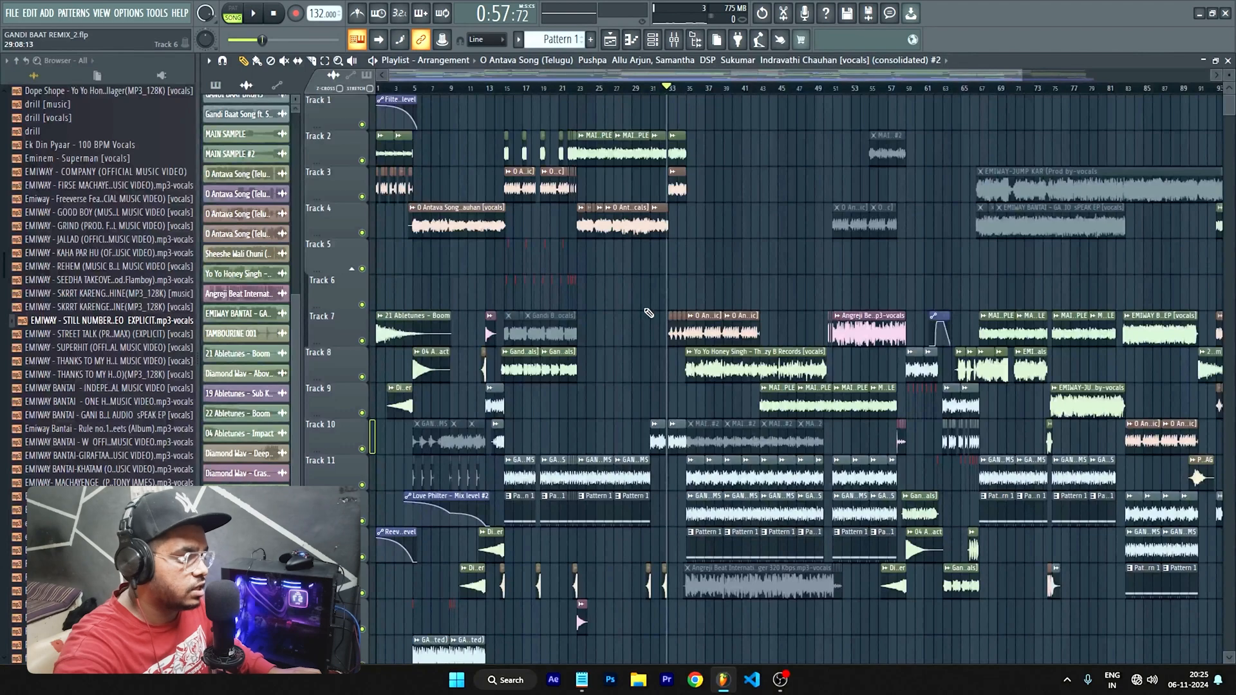
scroll(747, 251, "up", 5, "ctrl")
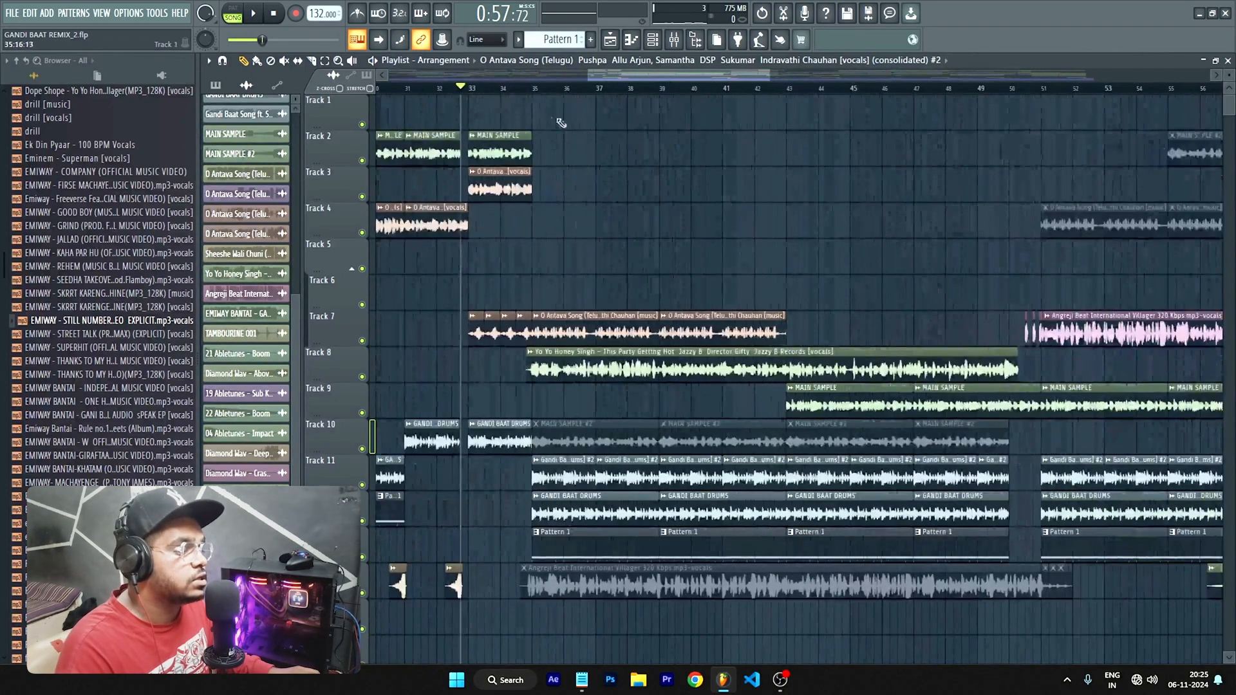
scroll(675, 197, "down", 2)
scroll(674, 196, "down", 6)
scroll(700, 222, "up", 4, "ctrl")
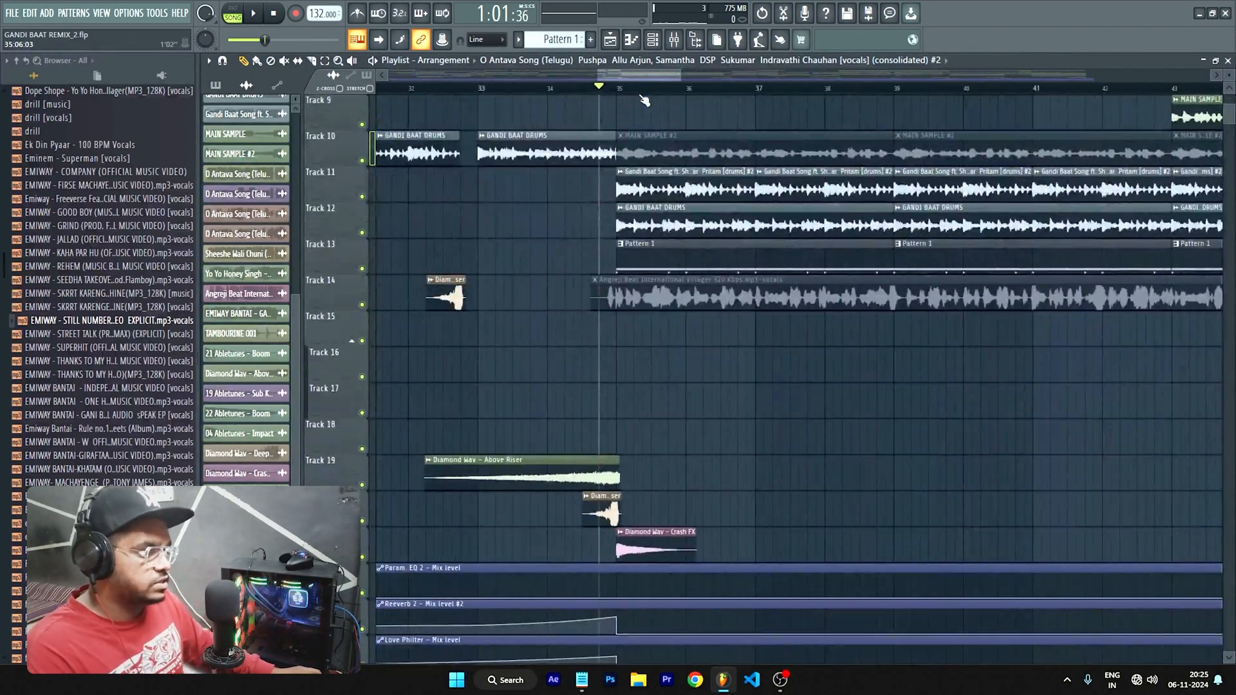
scroll(643, 100, "up", 7)
scroll(665, 199, "up", 2, "ctrl")
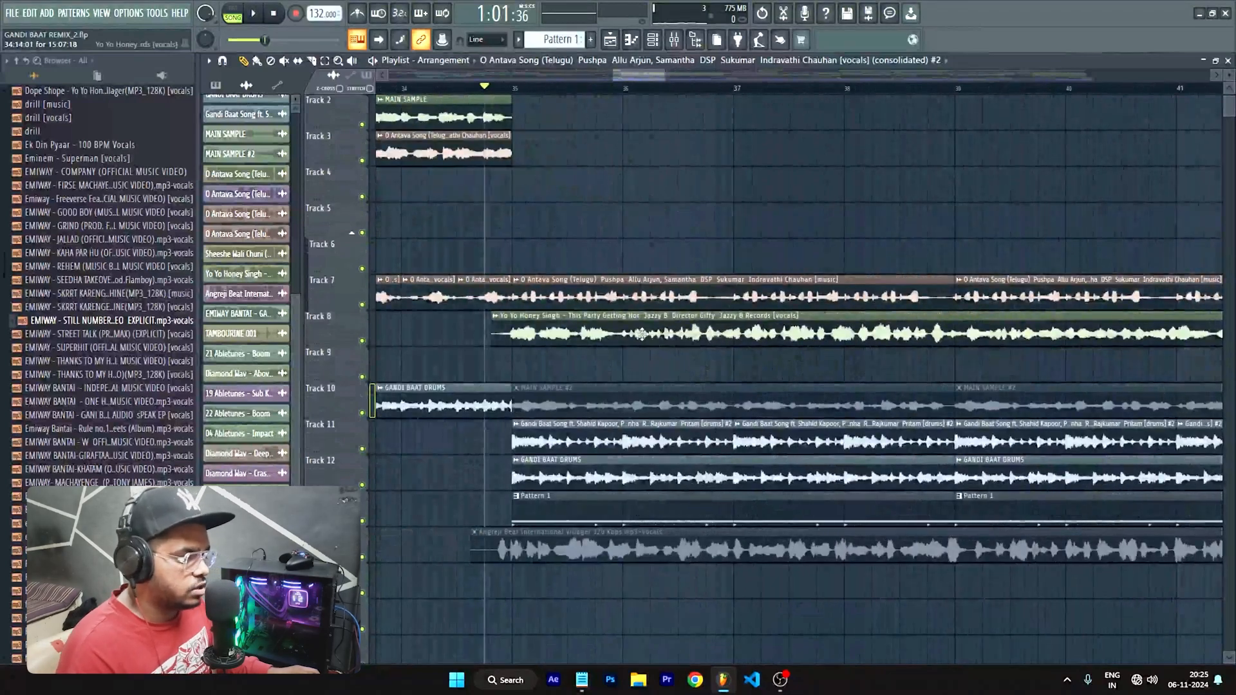
Step: Solo the drum layers on Tracks 11 and 12 and play them together from bar 35
scroll(642, 340, "down", 4)
right_click(363, 307)
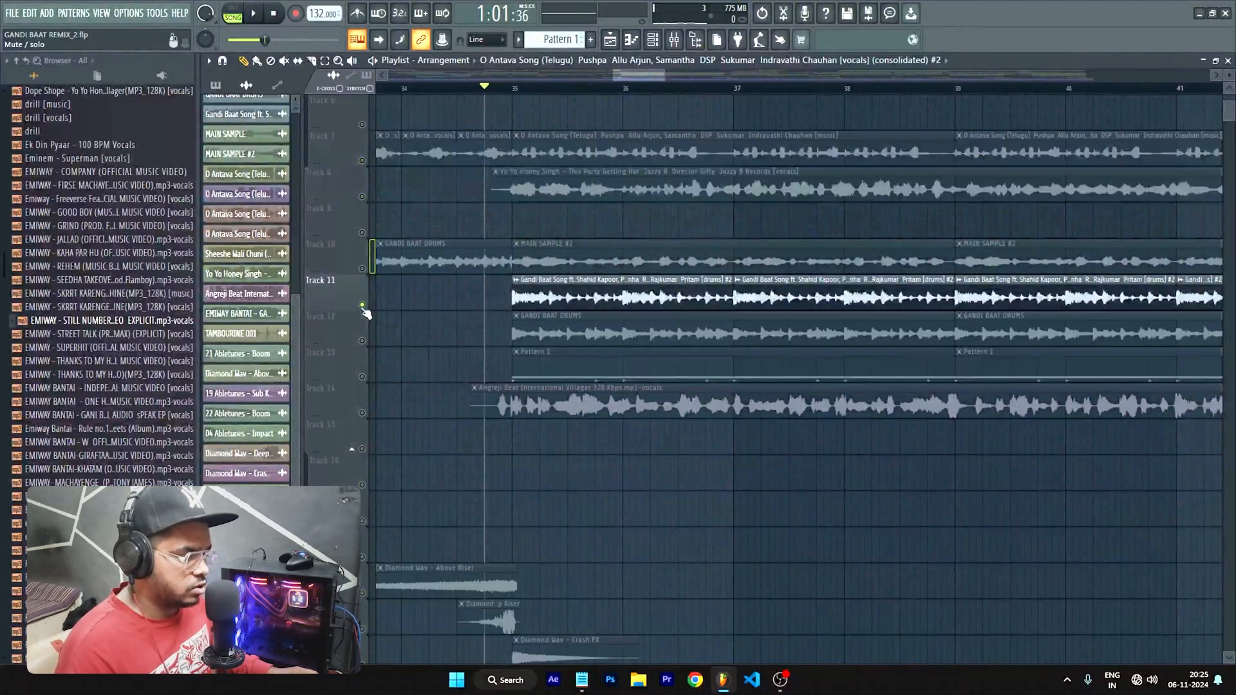
left_click(362, 341)
scroll(540, 92, "up", 2, "ctrl")
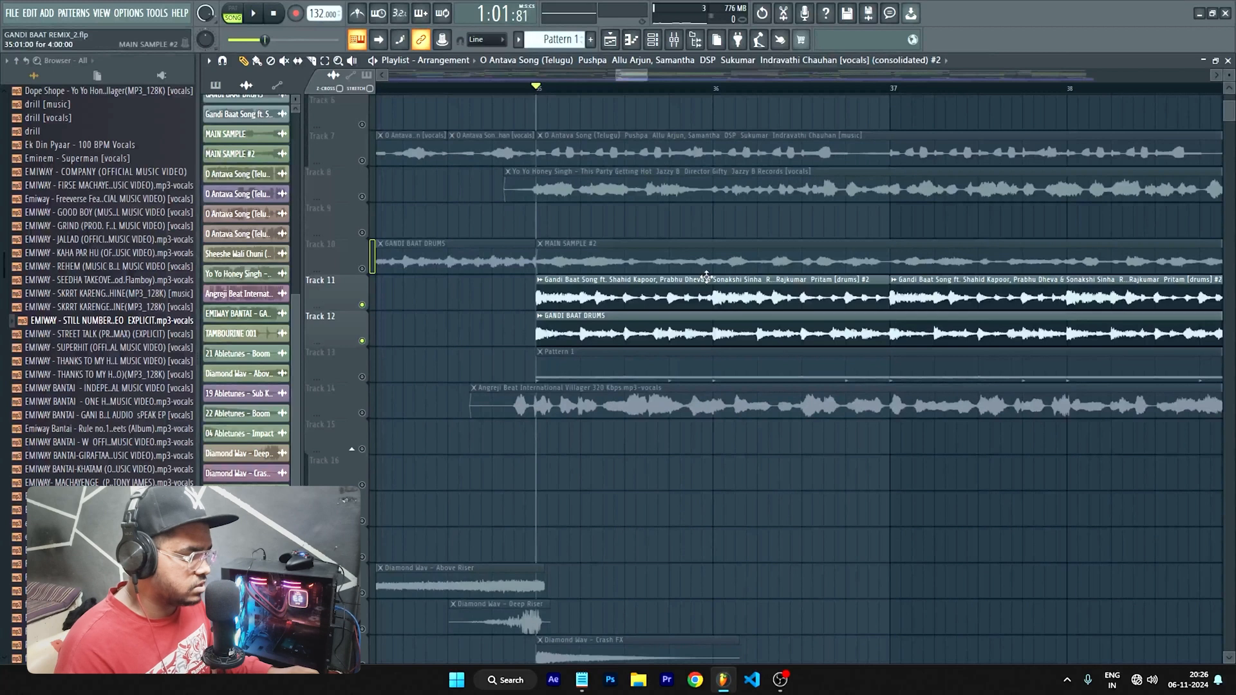
scroll(799, 325, "up", 1, "ctrl")
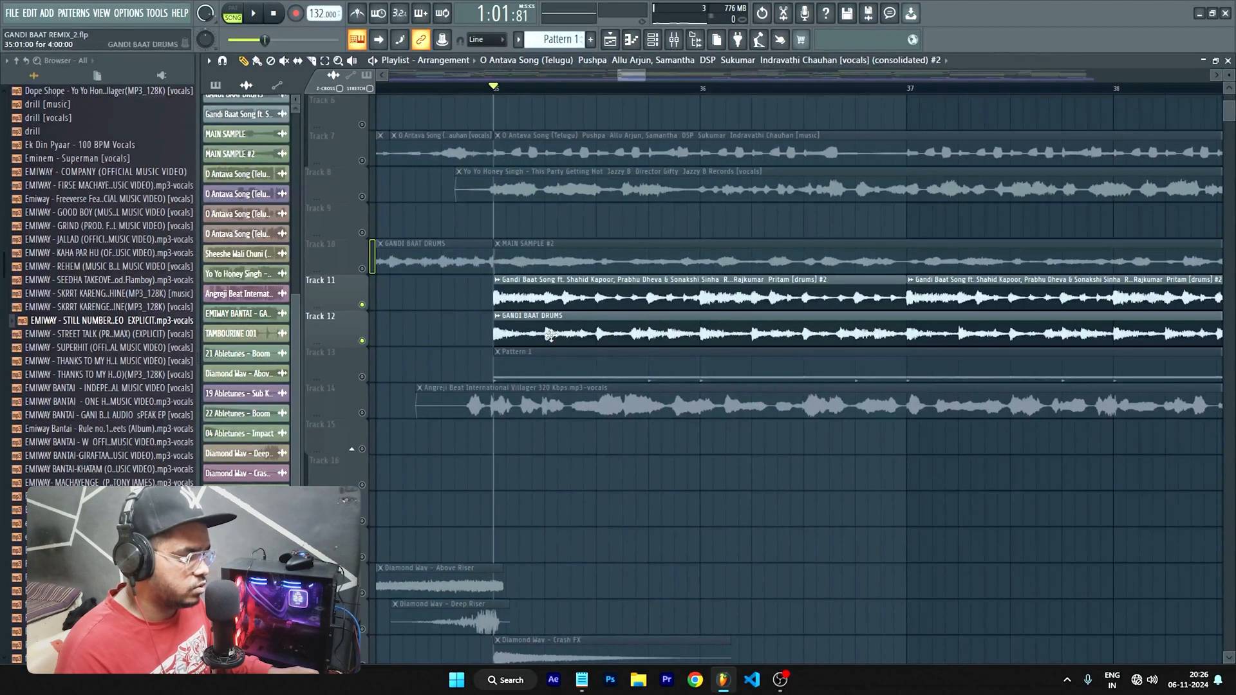
key("space")
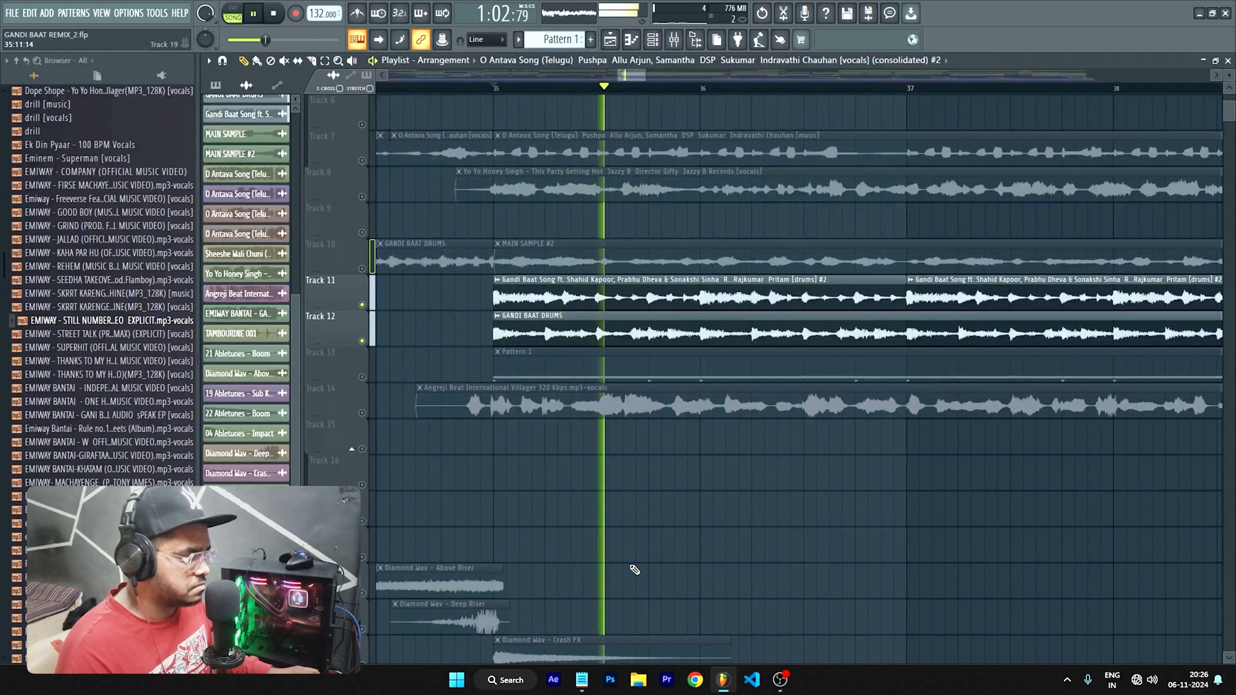
key("space")
Step: Mute Track 12 and play only the Gandi Baat song drums on Track 11 from bar 35
left_click(362, 340)
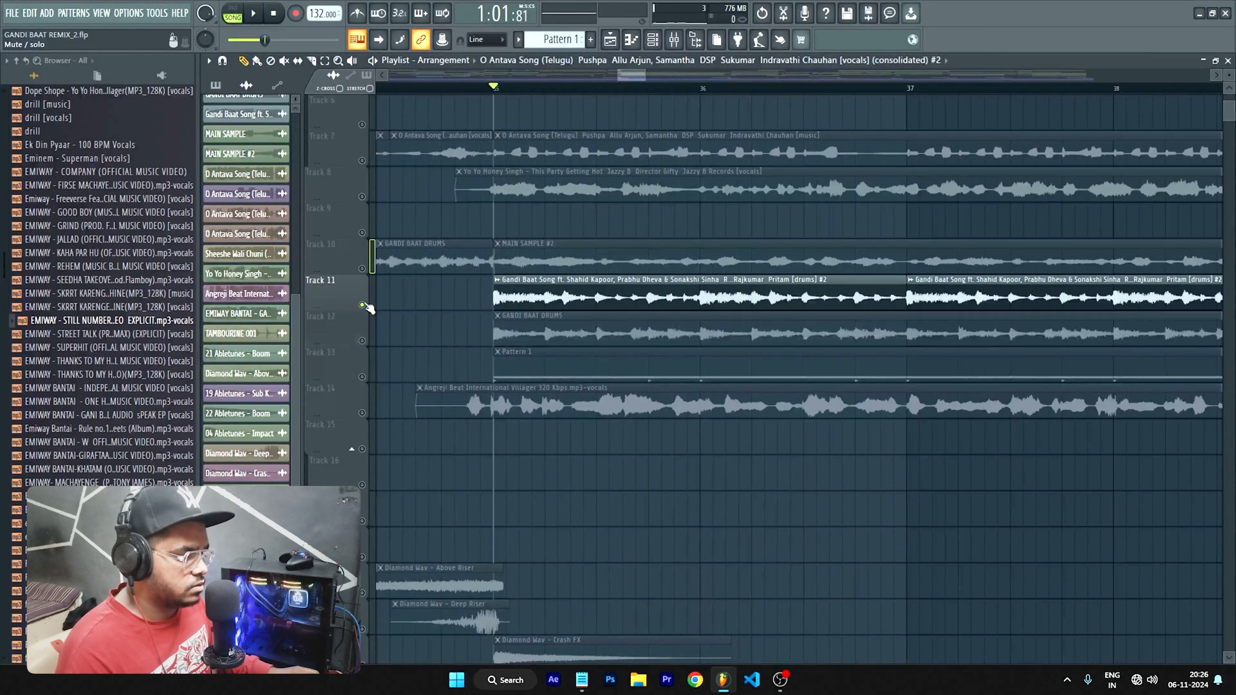
key("space")
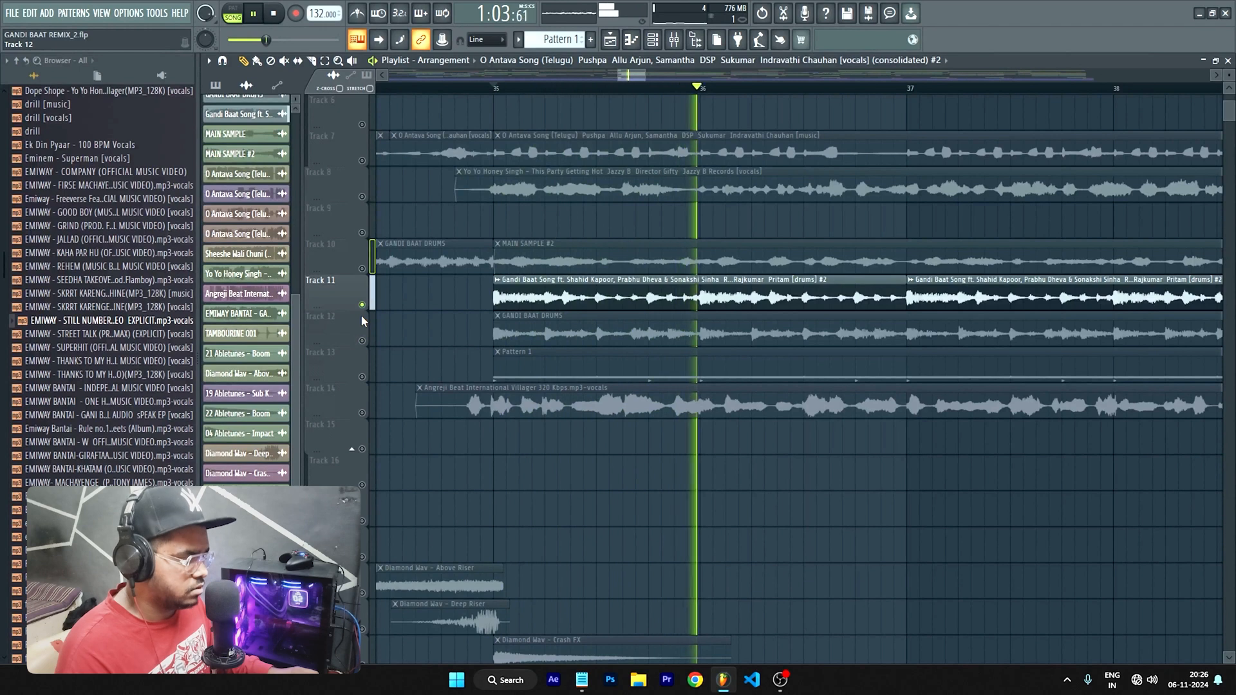
key("space")
Step: Solo the GANDI BAAT DRUMS on Track 12 and play them from bar 35, then re-enable Track 11 and play both layers
right_click(362, 341)
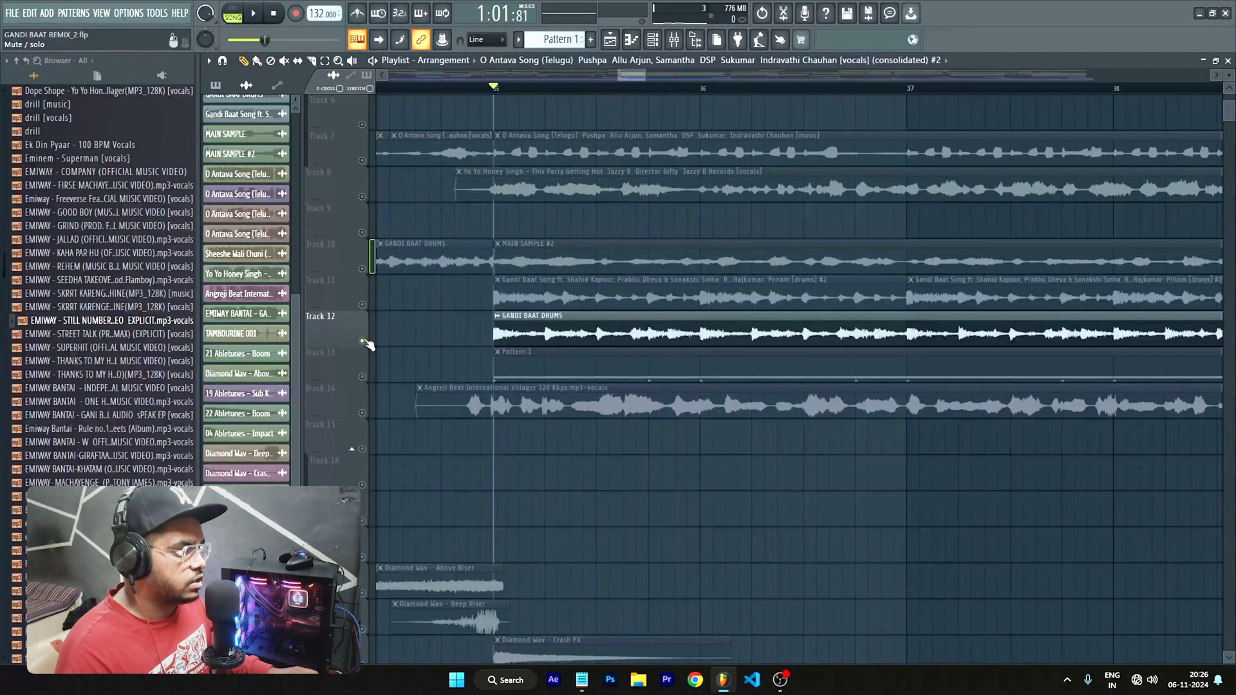
key("space")
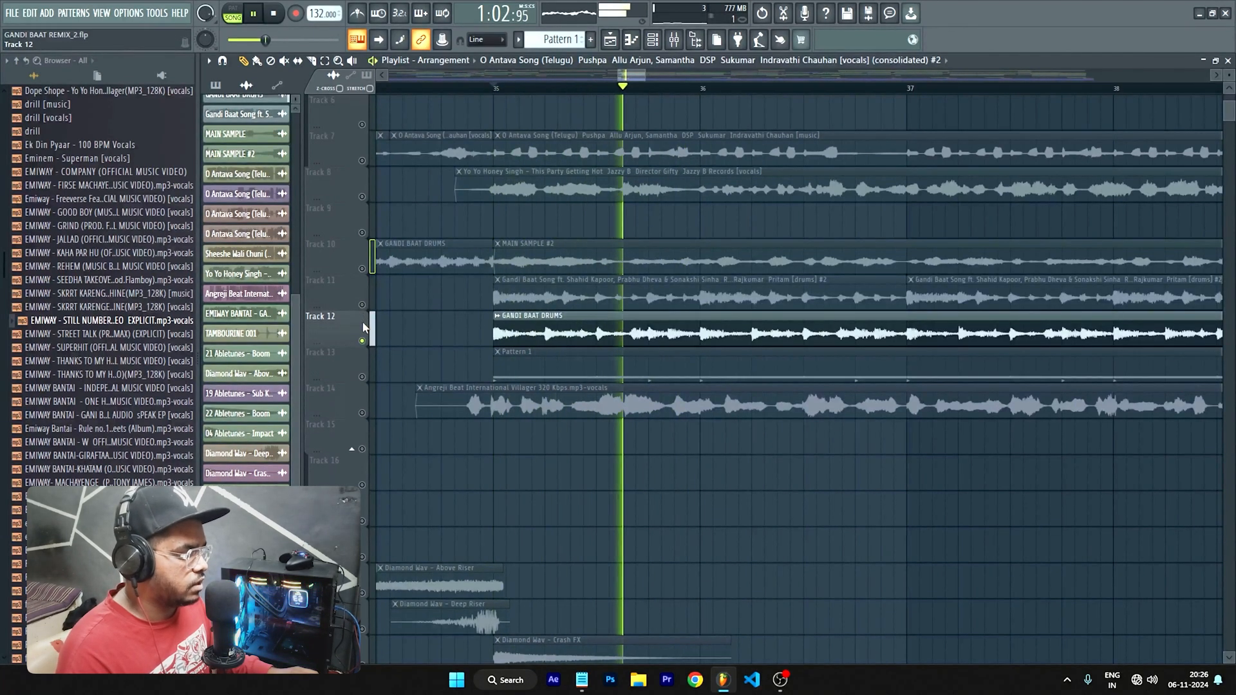
key("space")
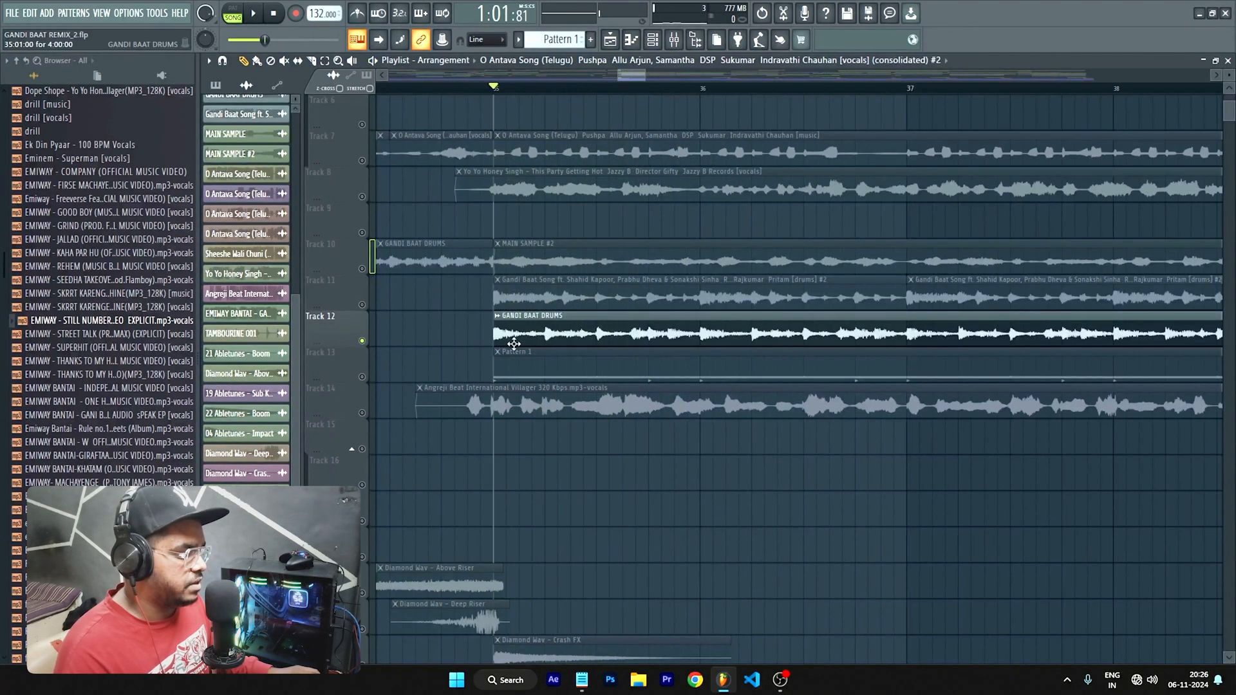
left_click(360, 306)
key("space")
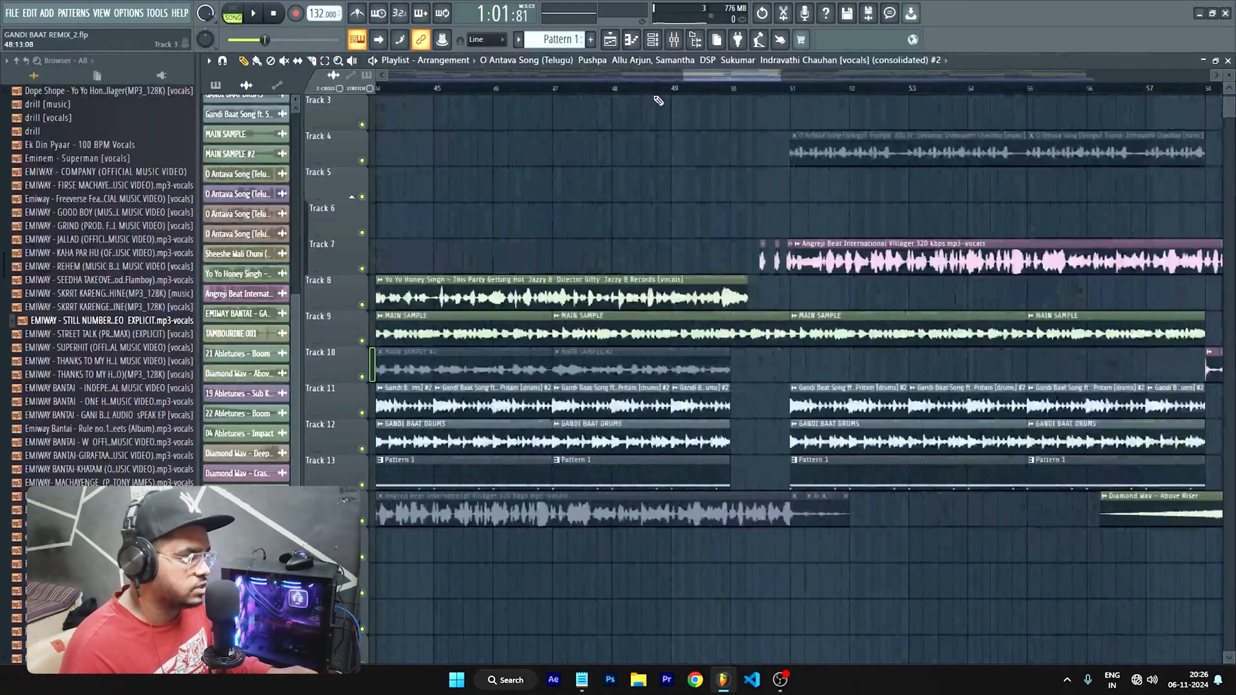
Step: Play the full mix from between bars 49 and 50 into the Angreji Beat section at bar 51
scroll(747, 190, "right", 2)
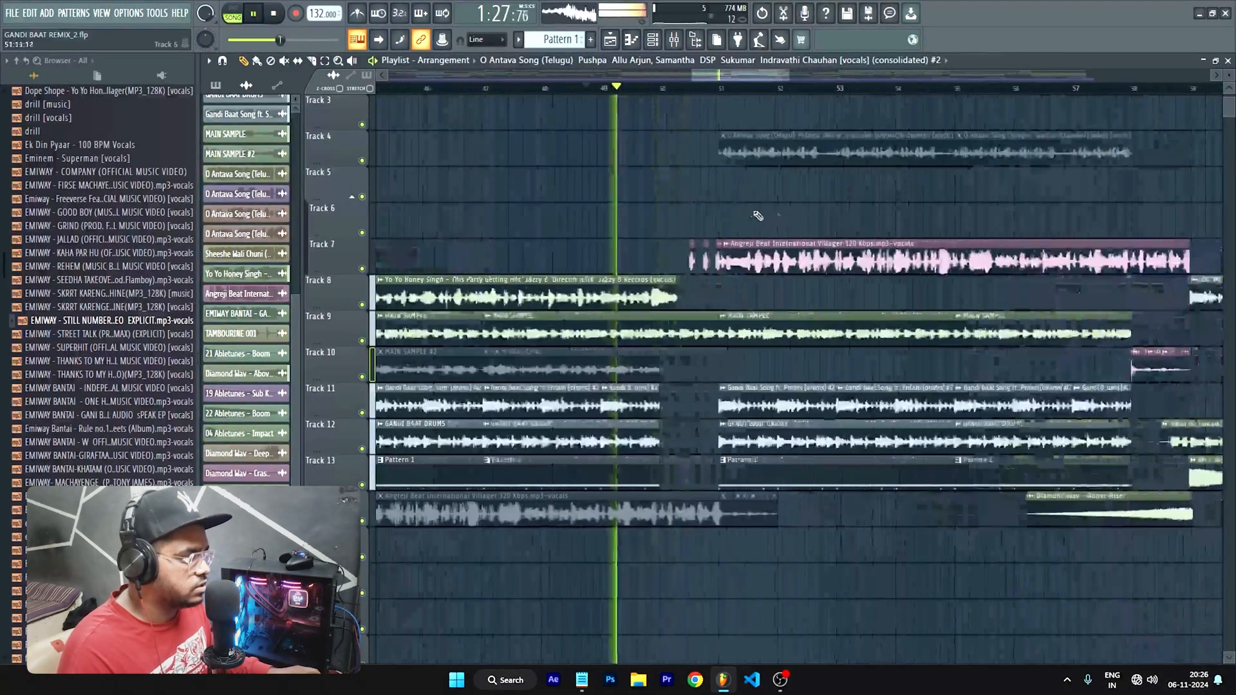
scroll(753, 216, "up", 2)
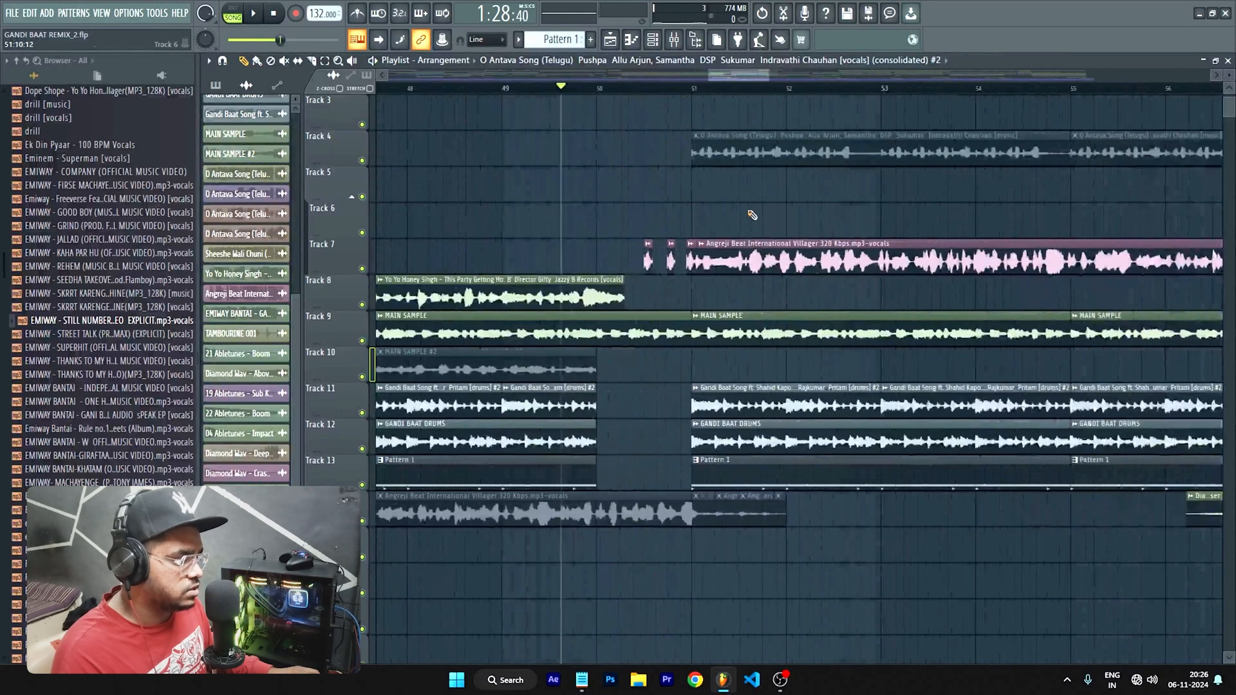
key("space")
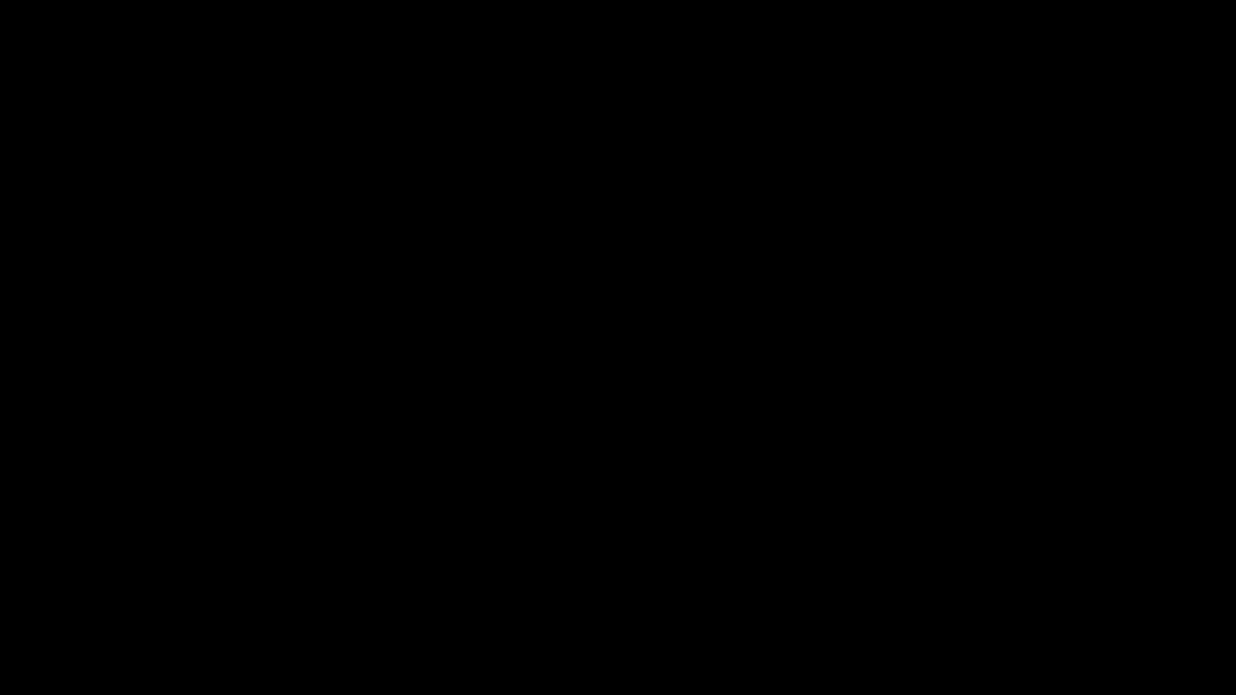
Step: Play the transition from the middle of bar 57 towards bar 59, with the Angreji Beat chops and Above Riser
scroll(643, 387, "up", 4)
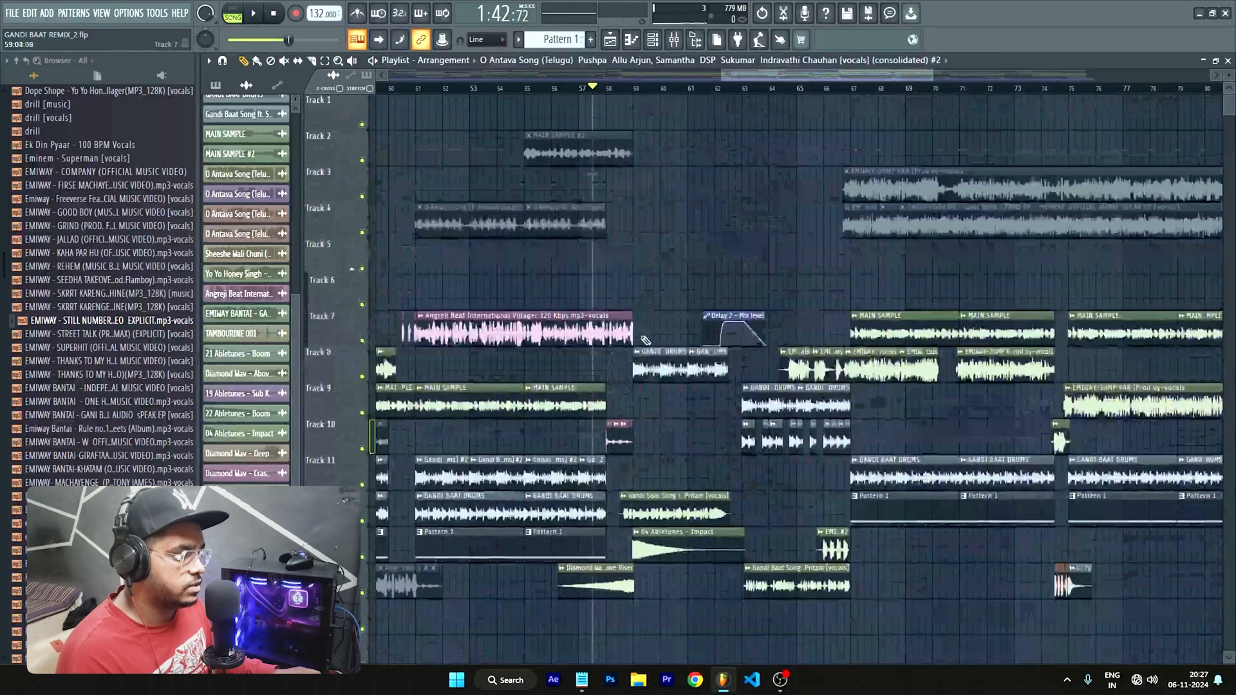
scroll(652, 234, "up", 3)
key("space")
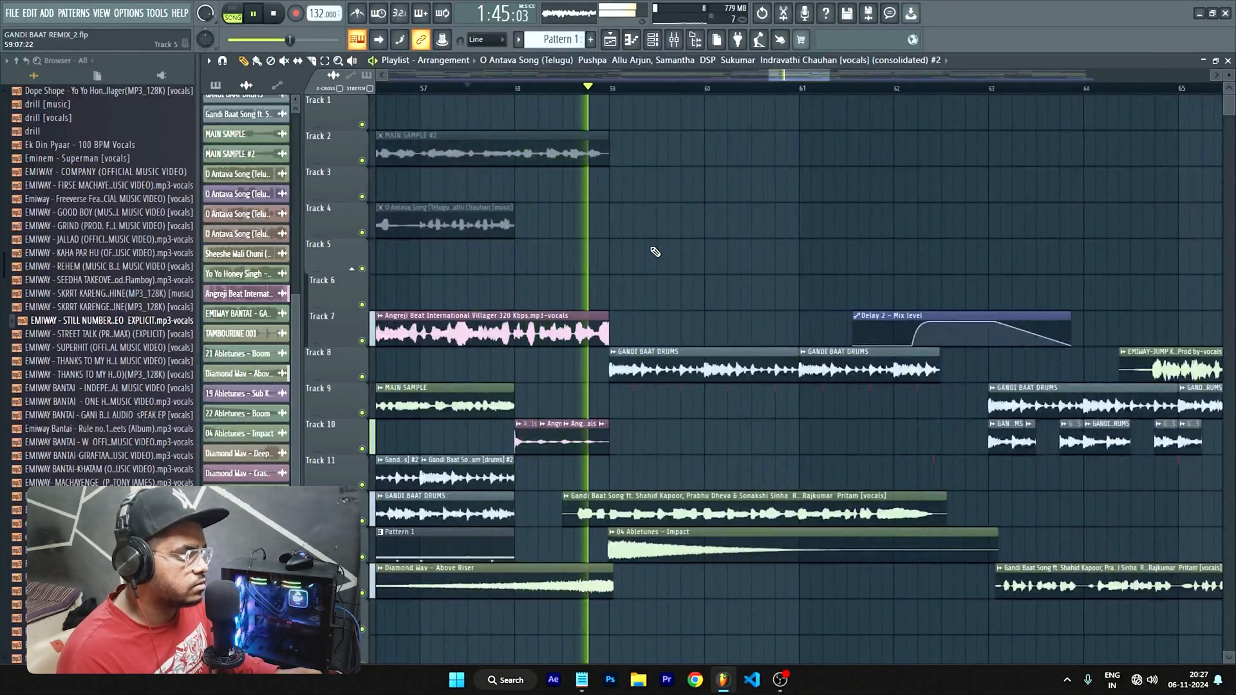
scroll(584, 241, "down", 2)
key("space")
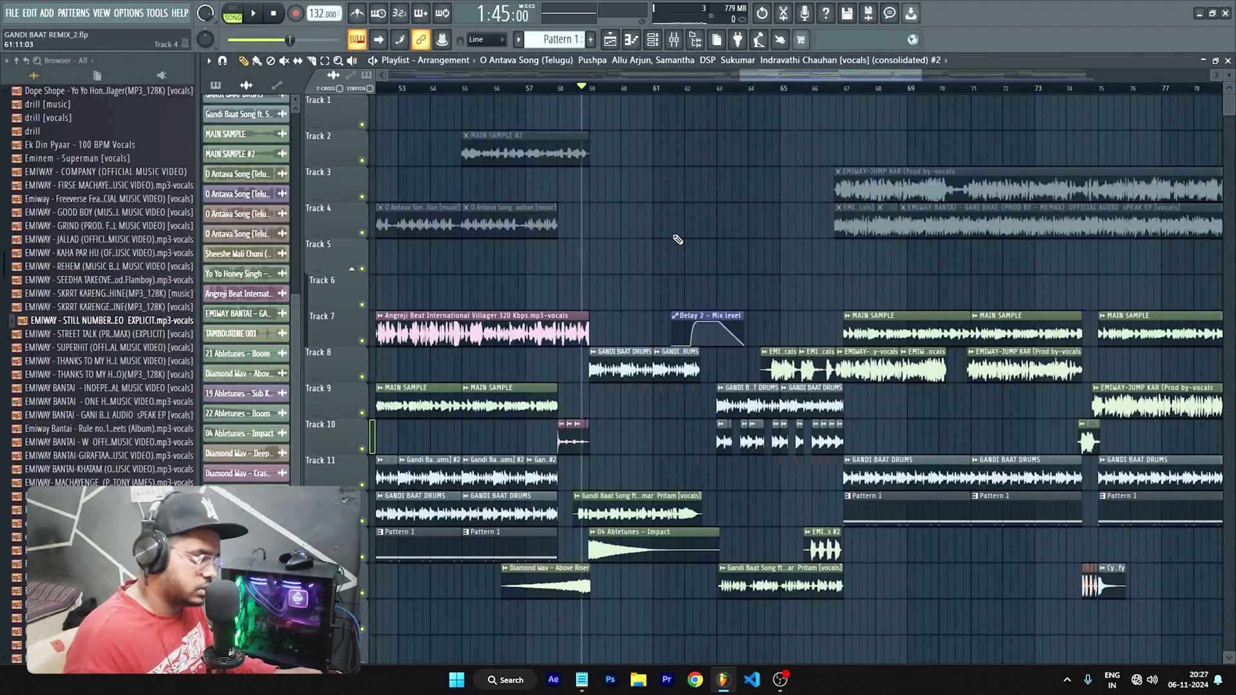
Step: Play the Gandi Baat vocal and drum breakdown from just before bar 59 to bar 63
scroll(687, 246, "right", 3)
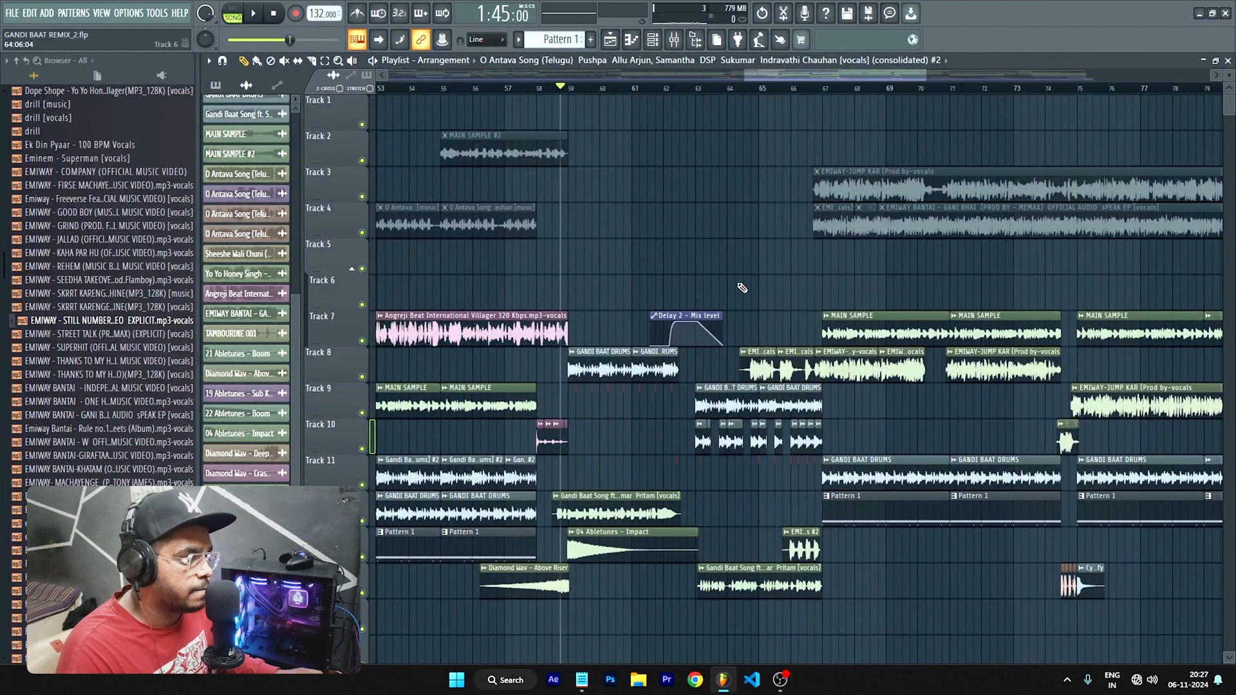
key("space")
scroll(682, 265, "right", 3)
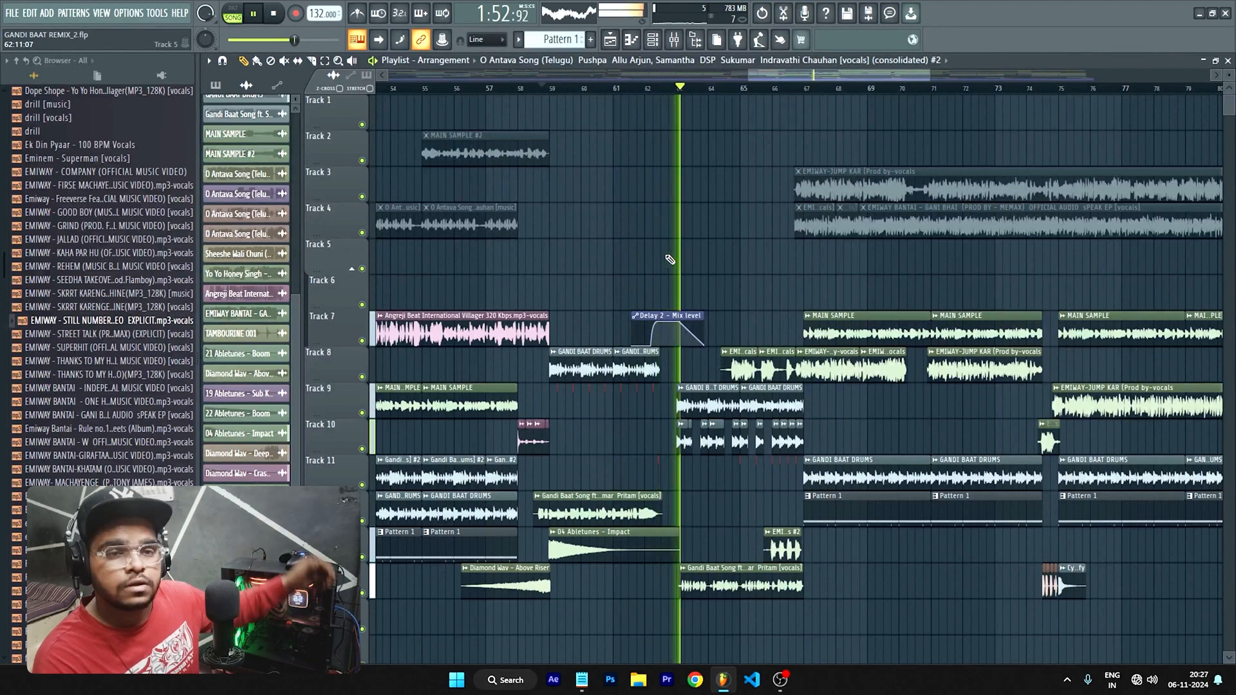
key("space")
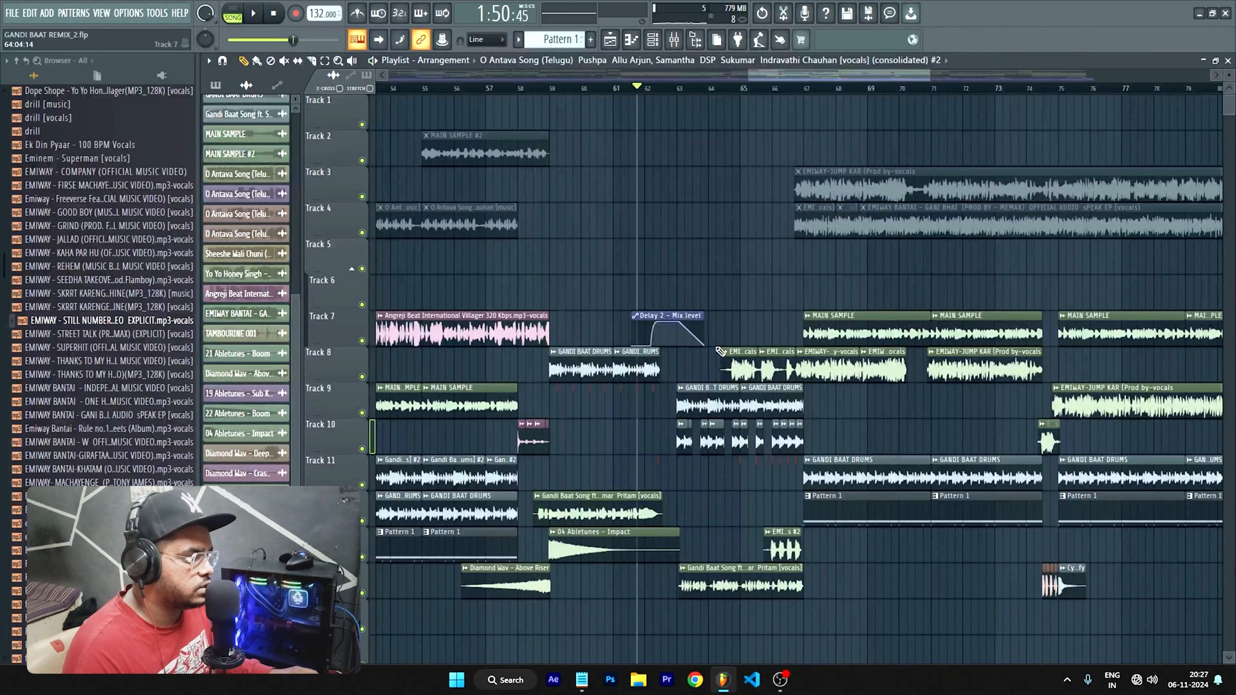
Step: Play the Delay 2 transition from just before bar 62, and the chopped drum build-up from bar 63 onward
scroll(720, 350, "up", 4)
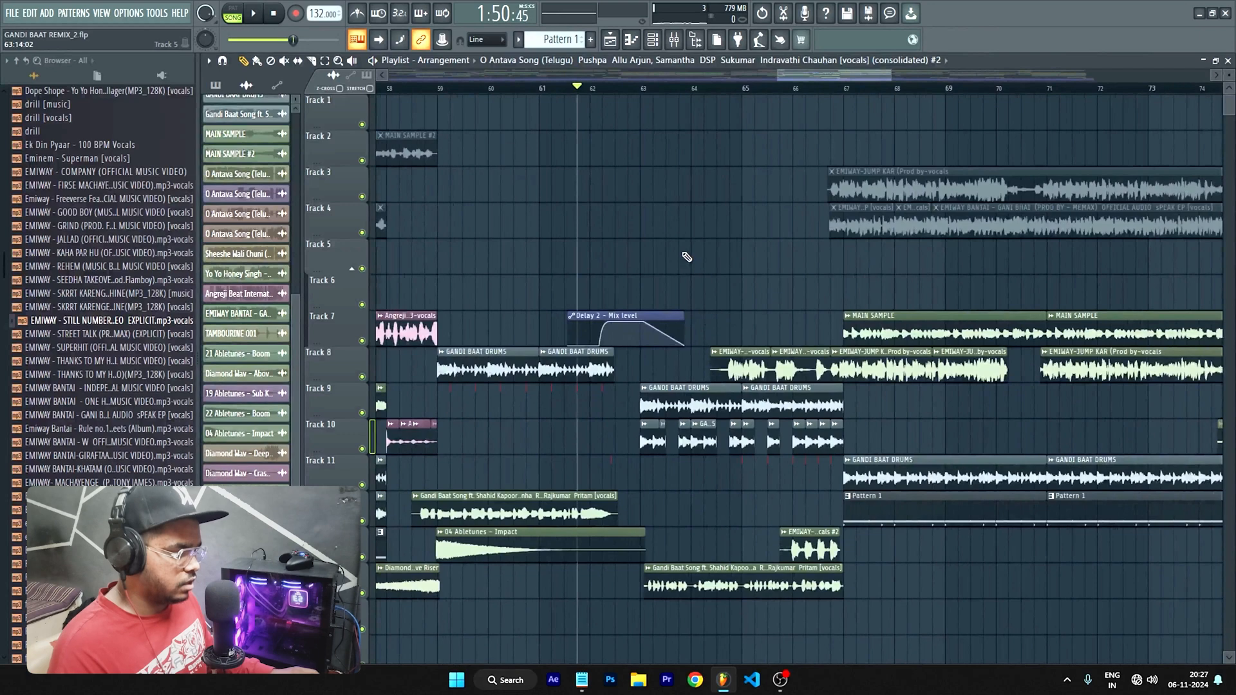
key("space")
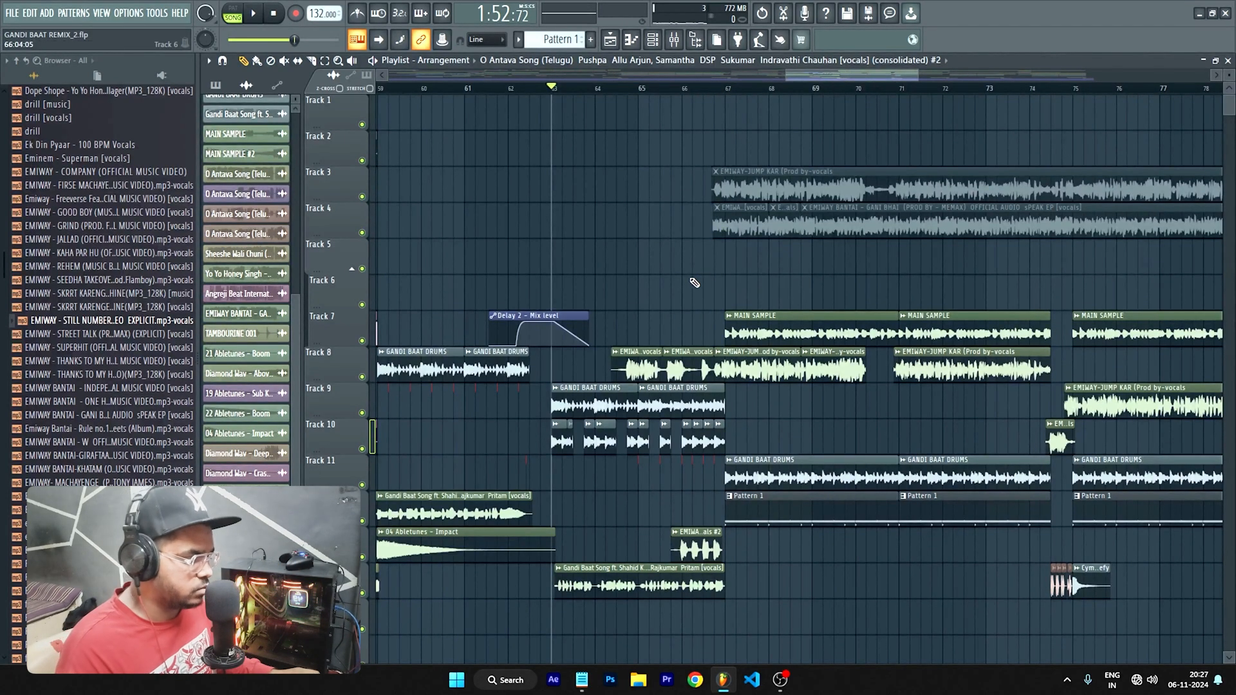
key("space")
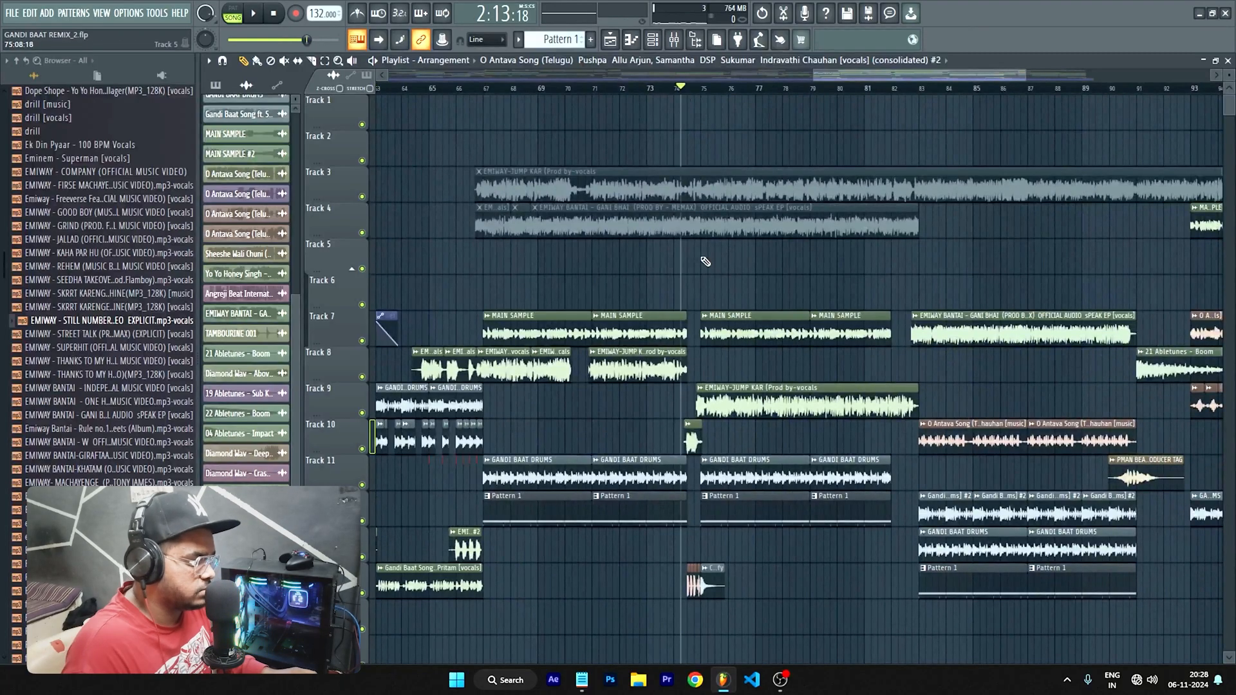
Step: Solo Track 14 and play the four gunshot chops and the Gunshot Beefy hit leading into bar 75
scroll(721, 335, "down", 3)
scroll(693, 432, "up", 3)
scroll(696, 428, "up", 3)
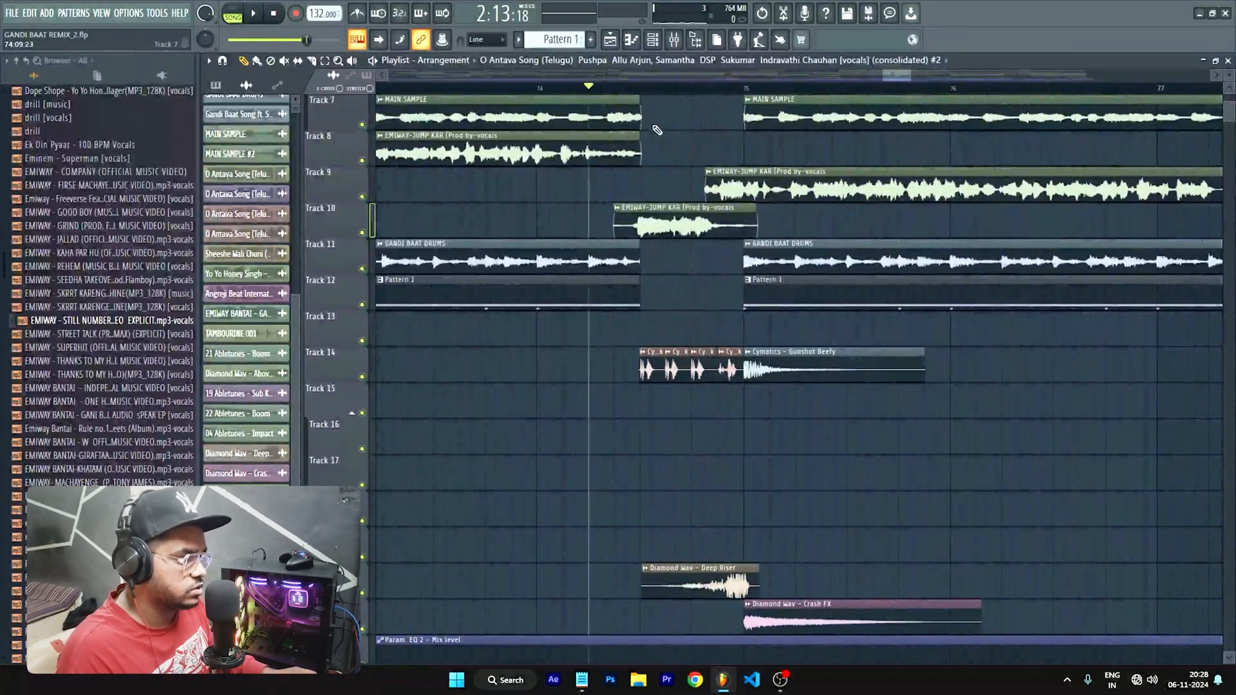
left_click(360, 377, "ctrl")
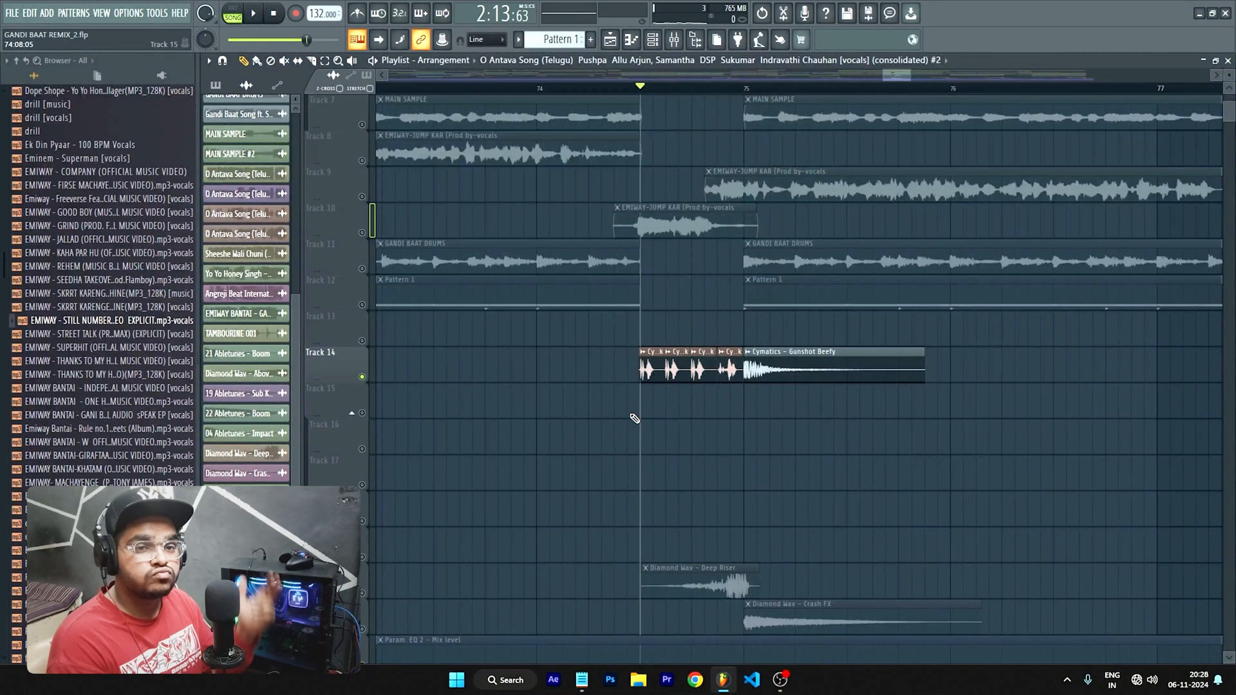
key("space")
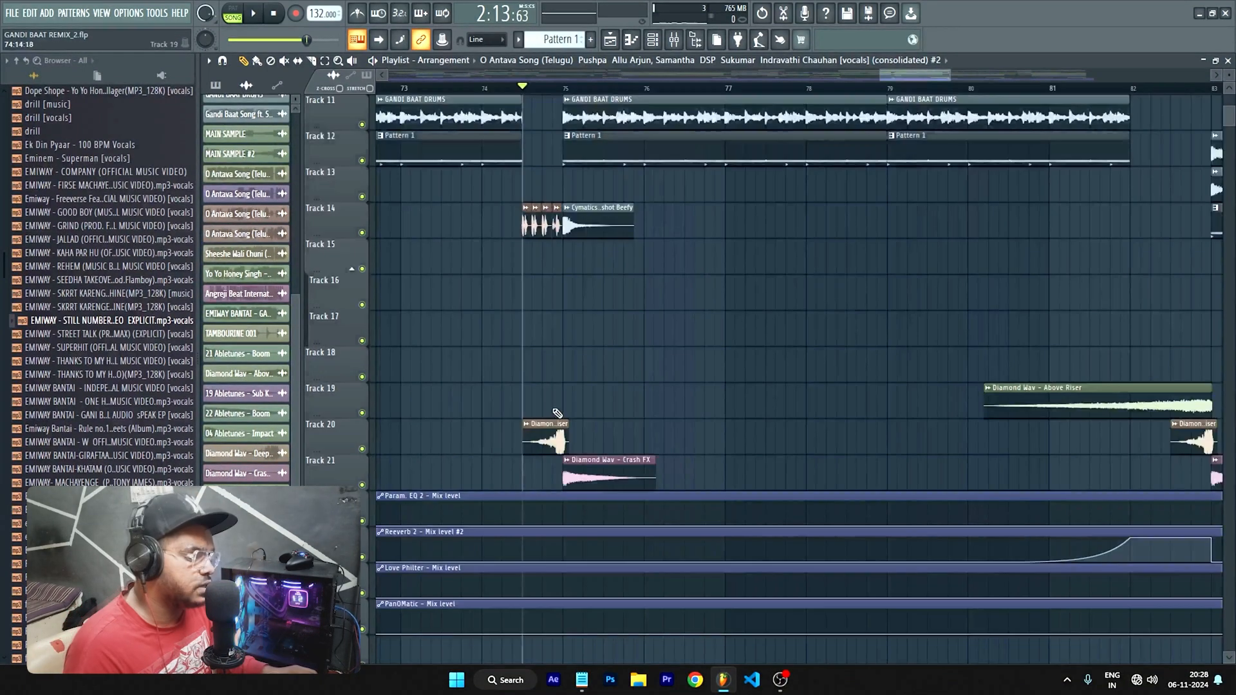
Step: Solo Track 20 and play the Deep Riser leading into bar 75
left_click(362, 449, "ctrl")
scroll(416, 425, "up", 3)
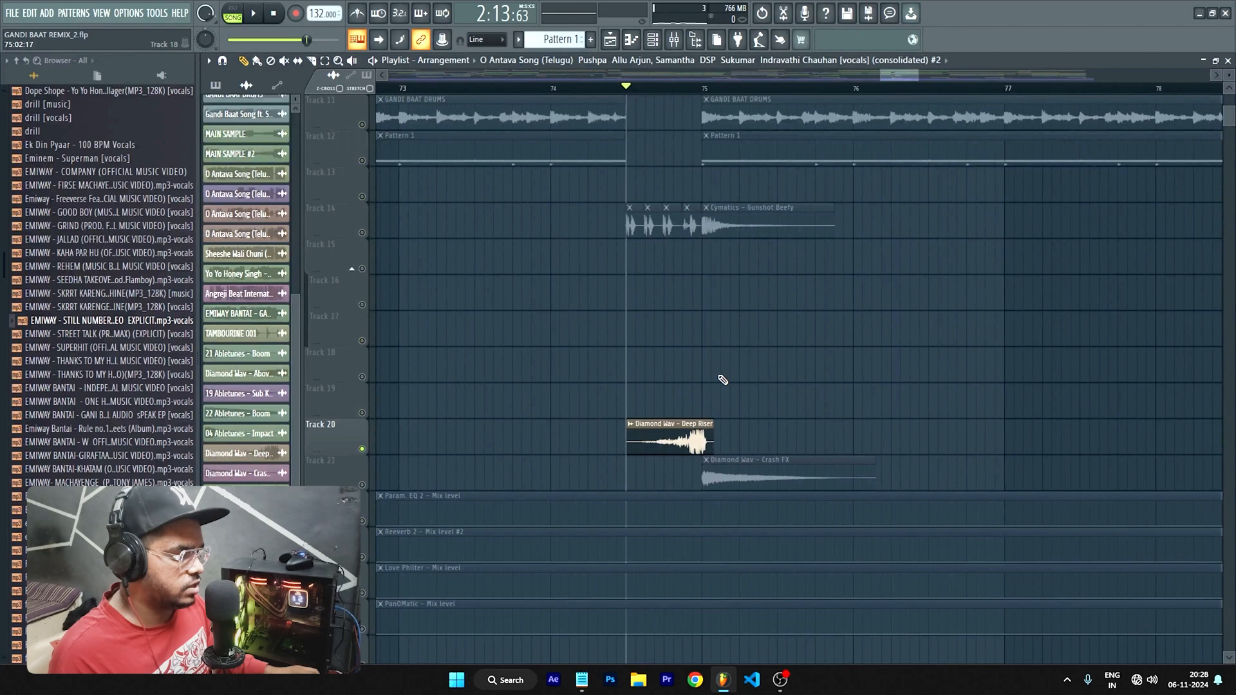
key("space")
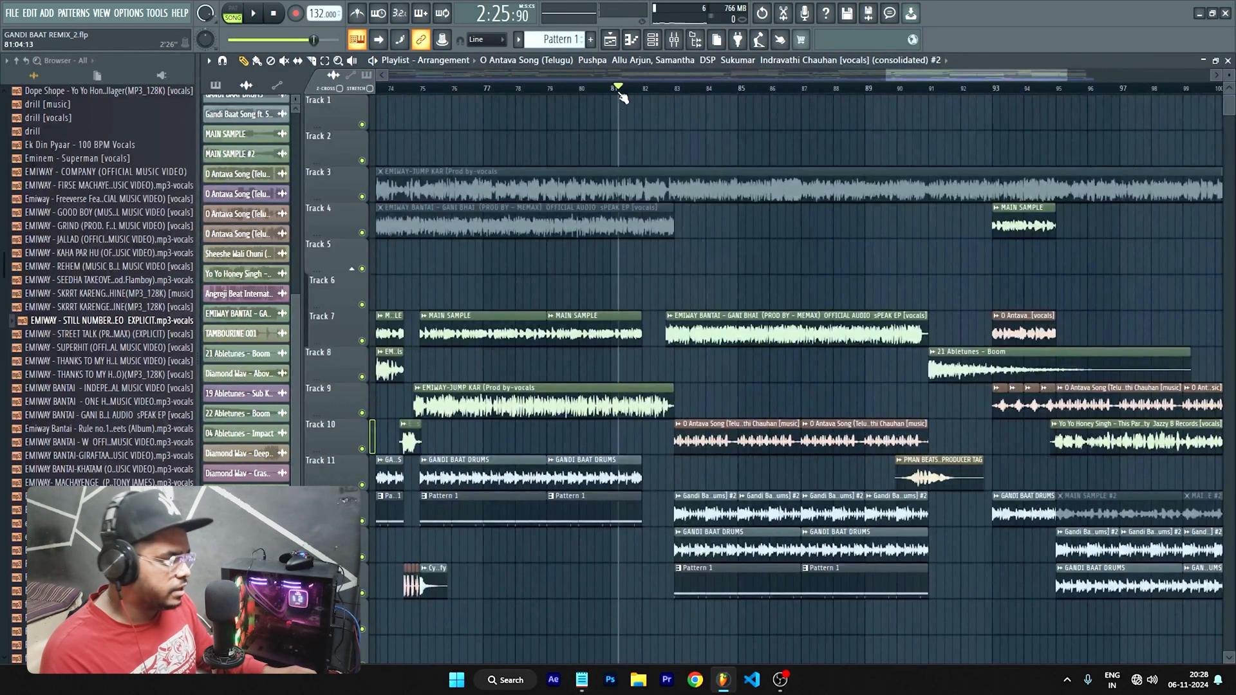
Step: Play the full mix from bar 82 into the Gani Bhai vocal section with O Antava music at bar 83
scroll(764, 407, "up", 3)
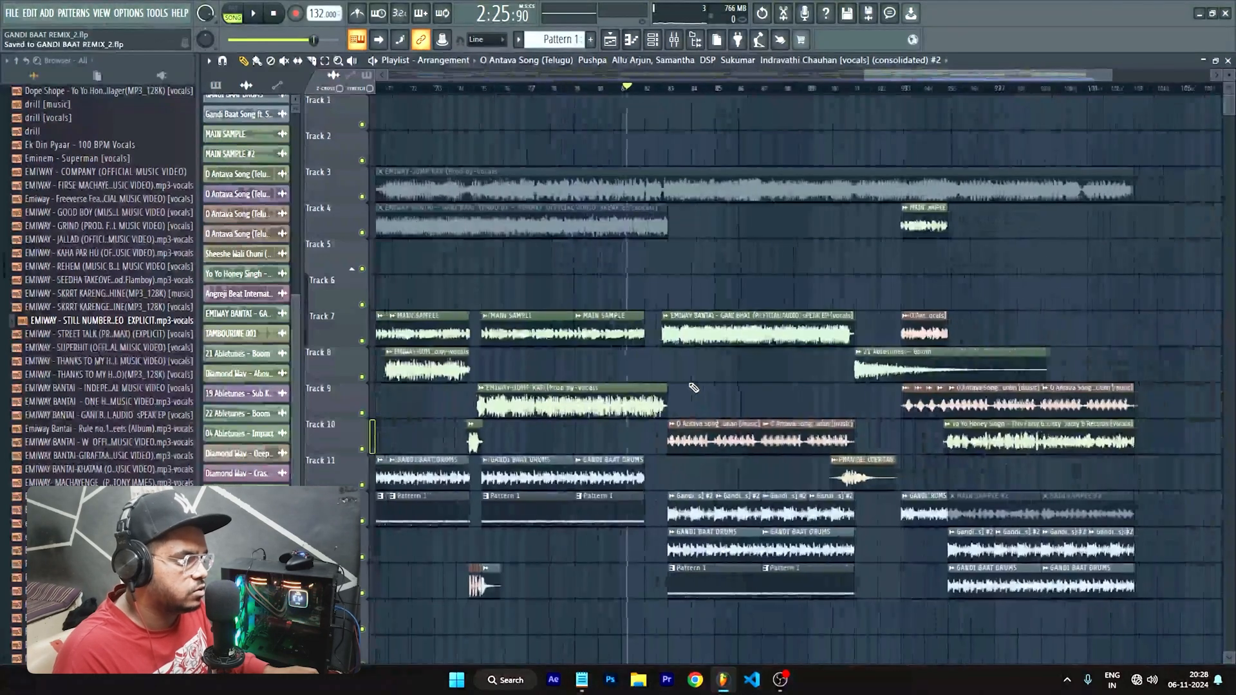
scroll(726, 267, "up", 3)
left_click(531, 89)
scroll(792, 291, "down", 3)
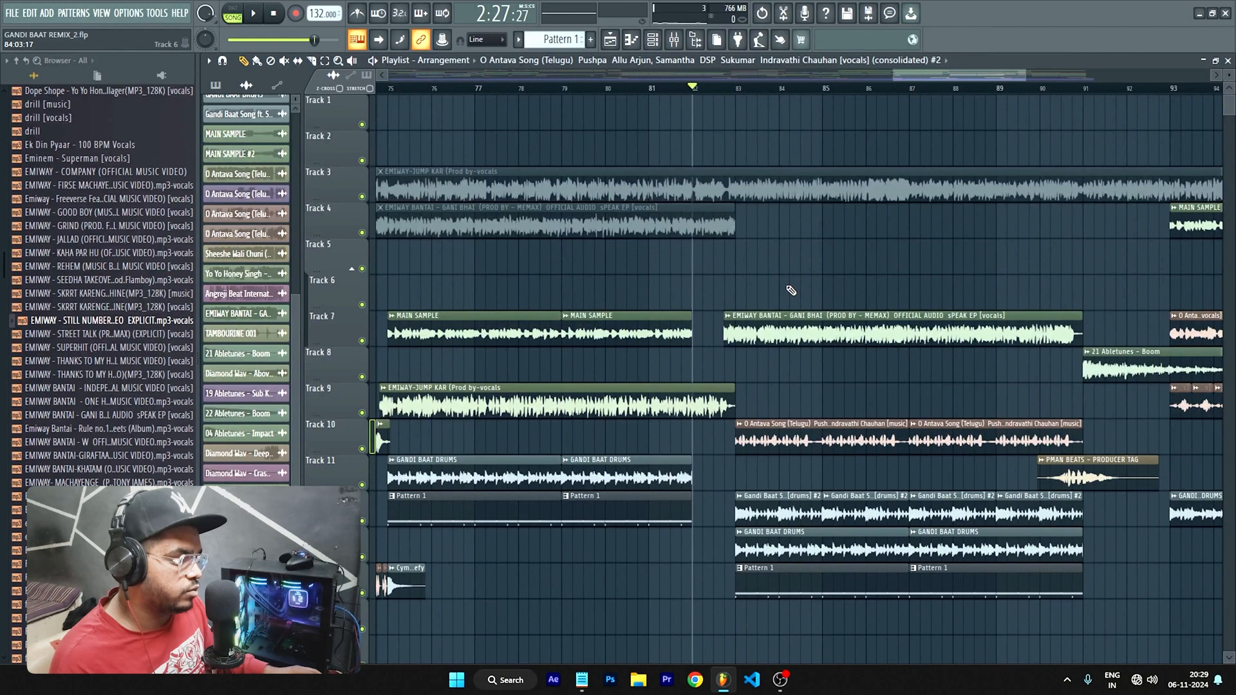
scroll(780, 284, "down", 3)
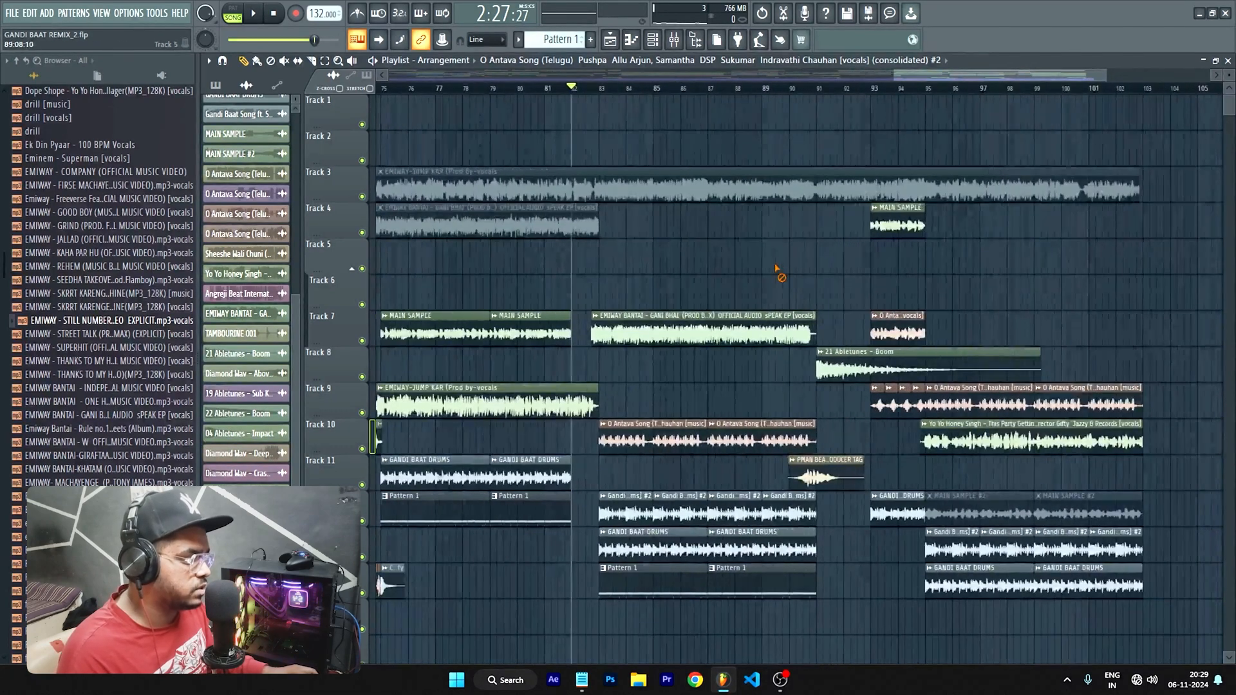
key("space")
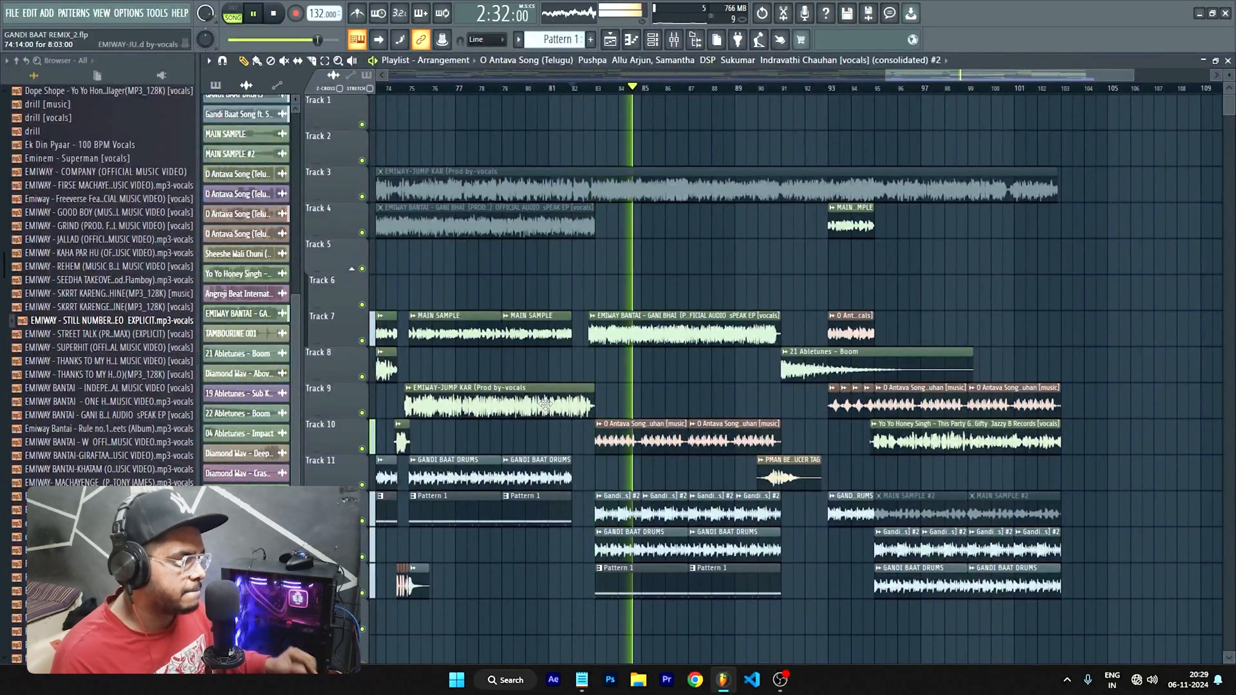
scroll(532, 408, "down", 3)
scroll(901, 413, "down", 4)
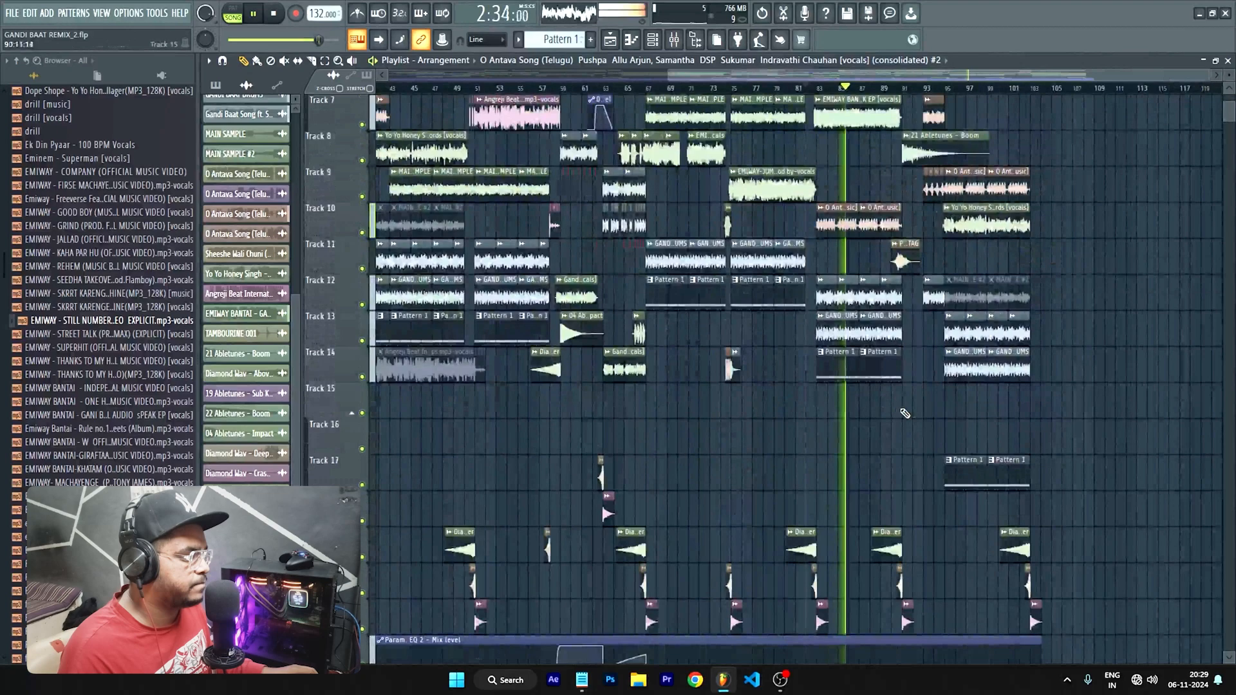
key("space")
Step: Examine the arrangement's layered clips, Pattern 1 parts, risers and crashes across the tracks, especially from bar 83 to the end
scroll(958, 410, "up", 3)
scroll(916, 405, "up", 4)
scroll(818, 383, "down", 4)
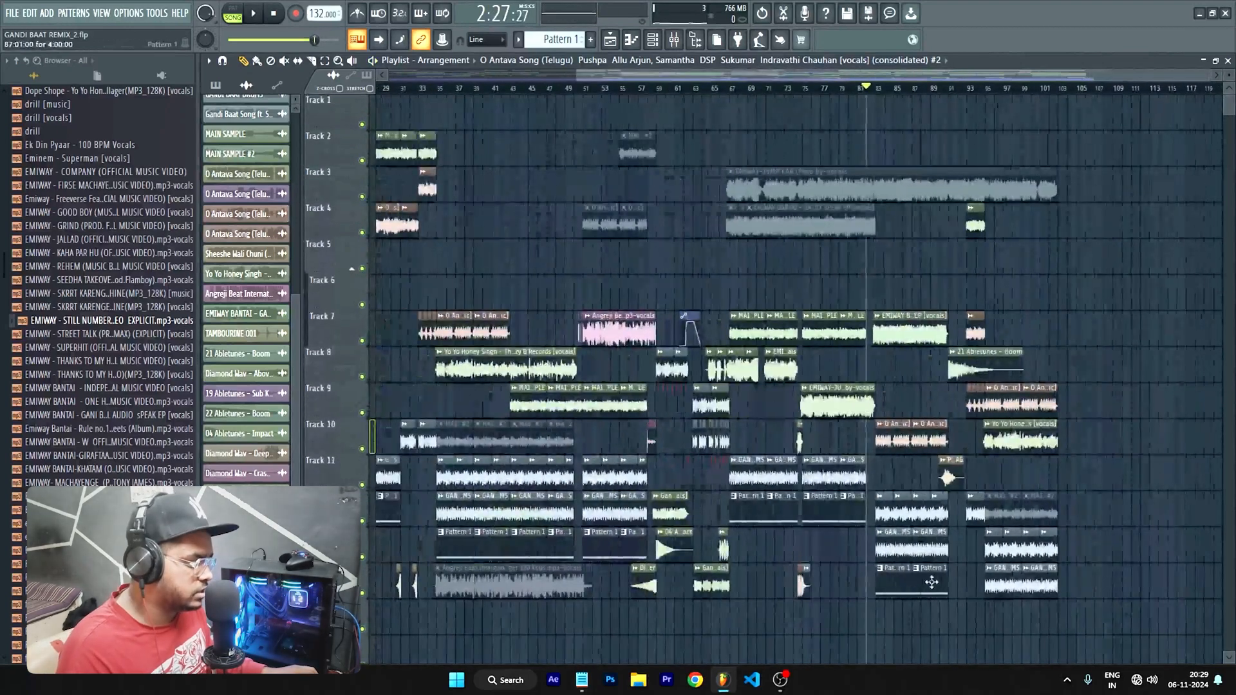
scroll(803, 575, "up", 1)
scroll(797, 577, "down", 5)
scroll(1150, 396, "down", 1)
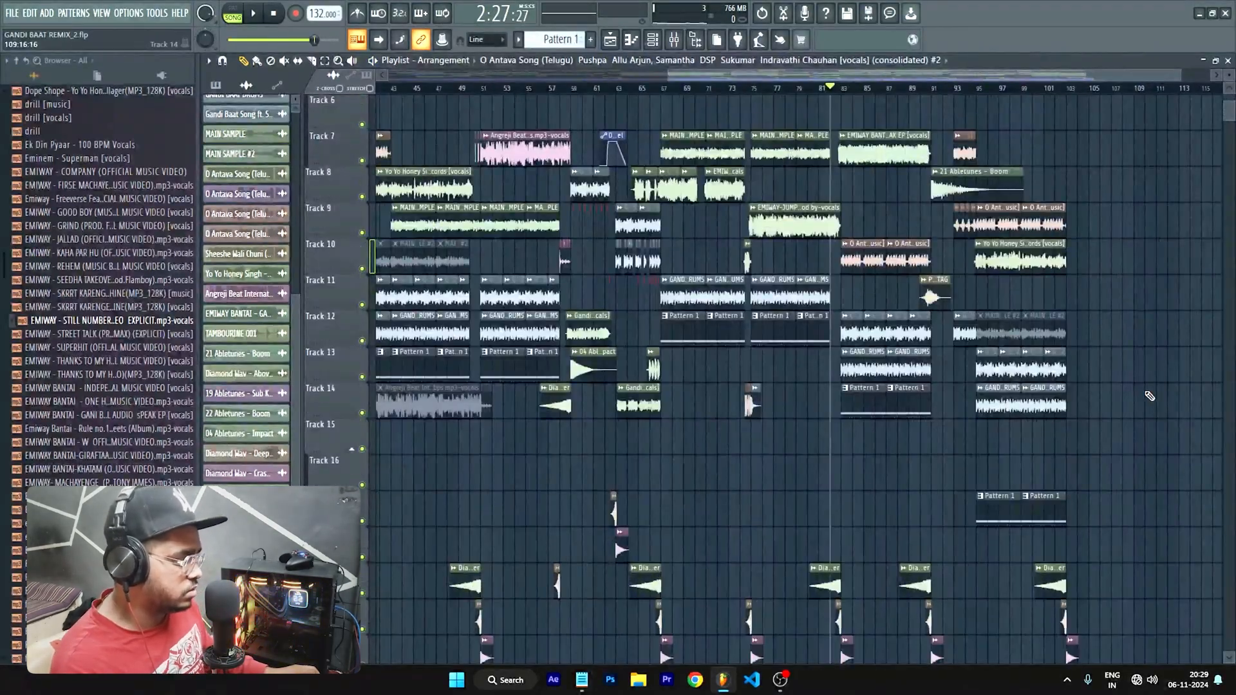
scroll(894, 397, "up", 3)
scroll(870, 408, "down", 4)
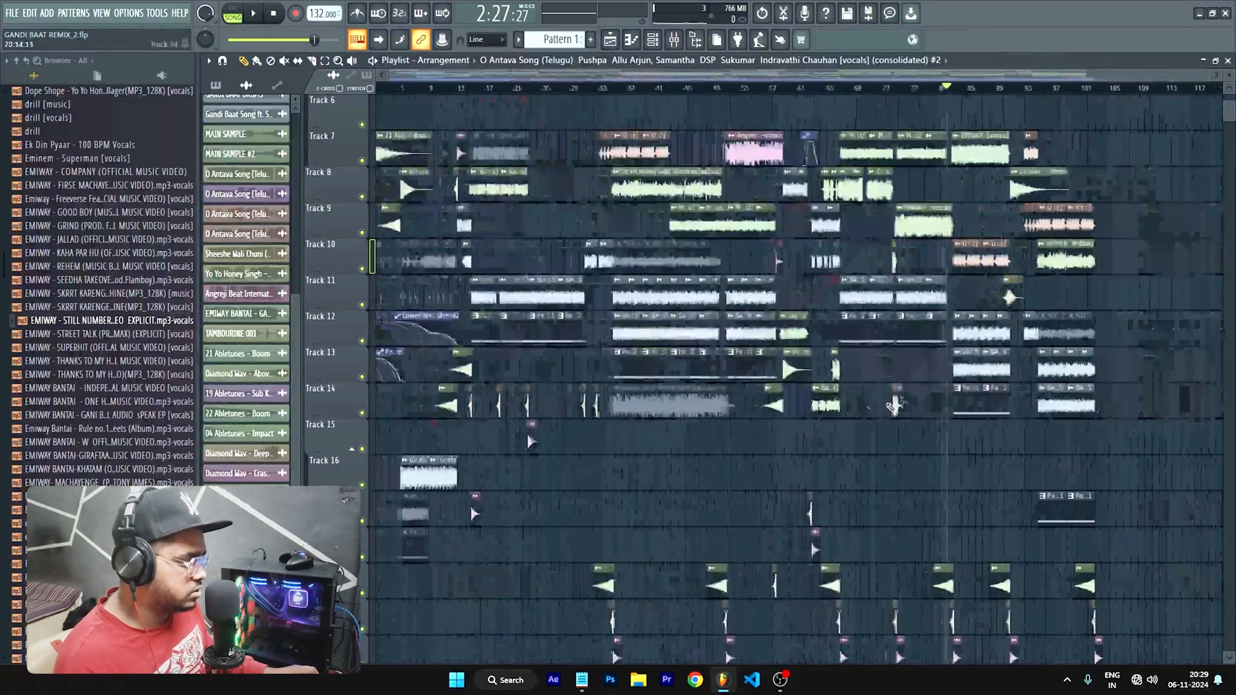
scroll(1192, 400, "up", 4)
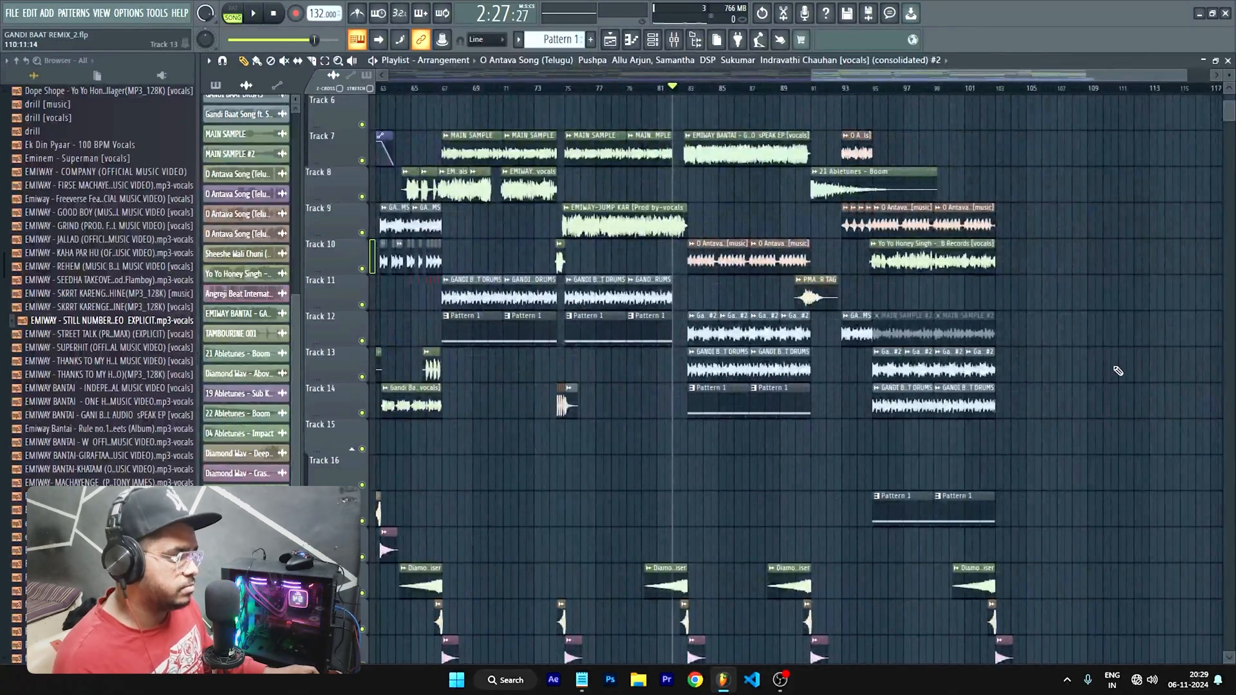
scroll(1121, 371, "down", 3)
scroll(1127, 368, "up", 3)
scroll(1159, 365, "up", 5)
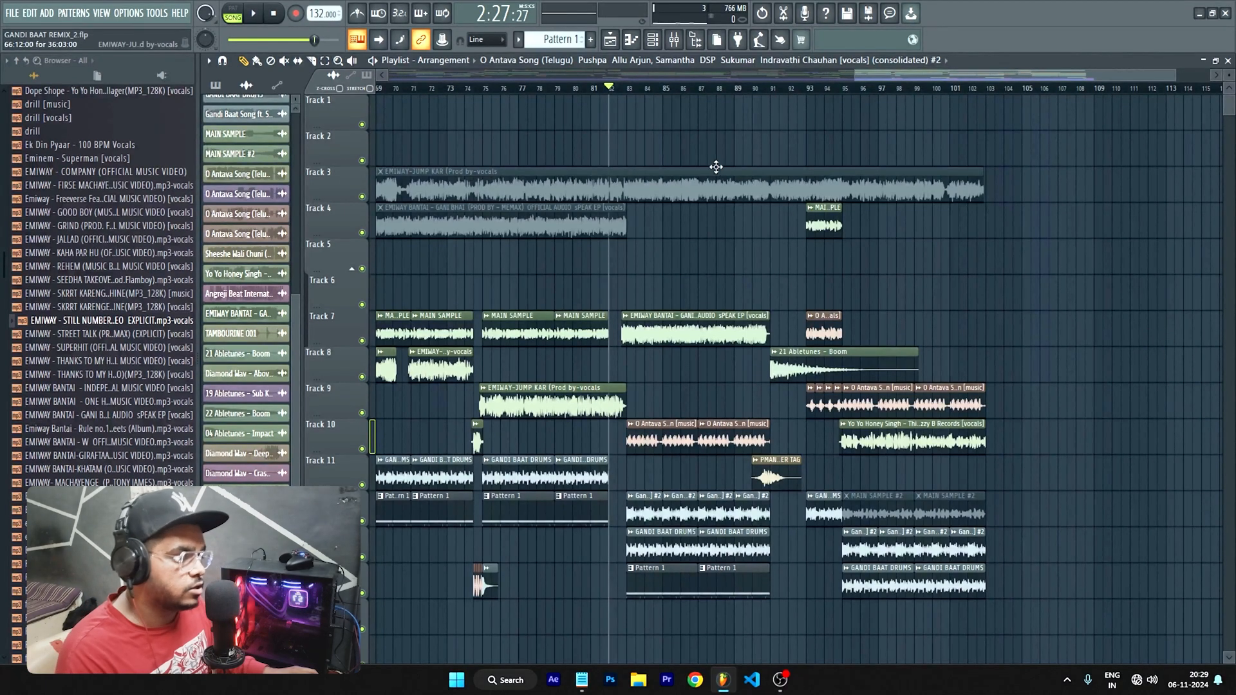
Step: Save the project
key("ctrl+s")
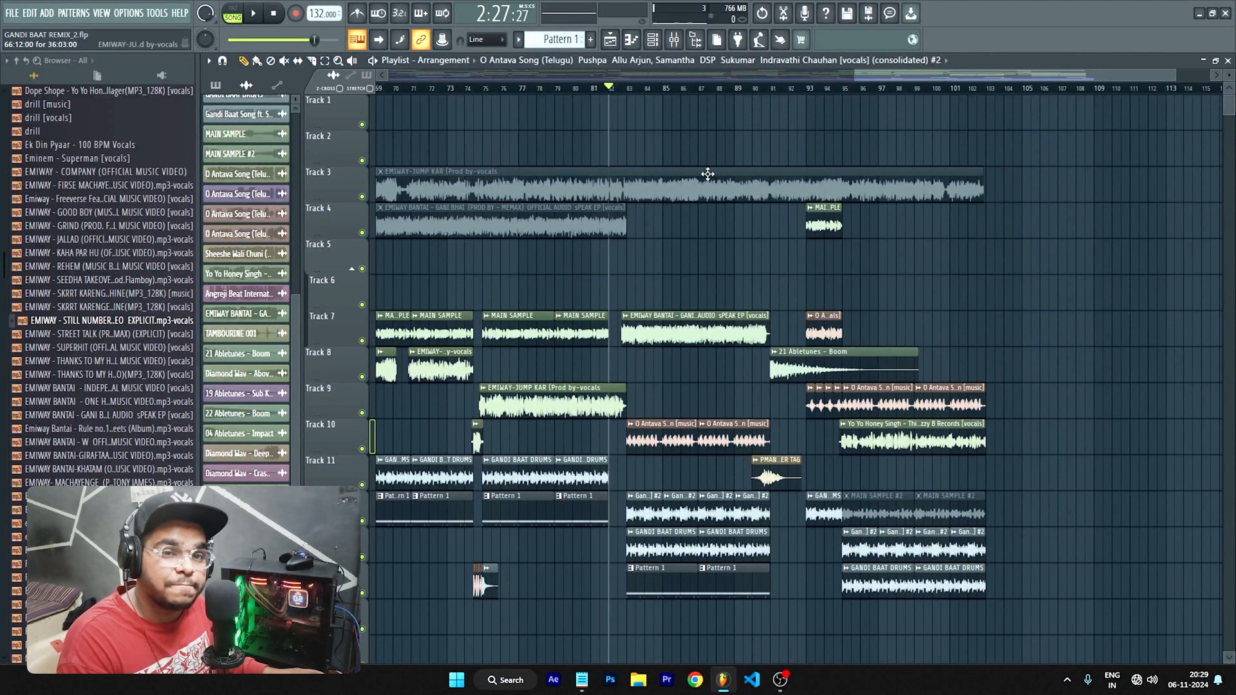
scroll(709, 175, "down", 4)
scroll(926, 351, "up", 5)
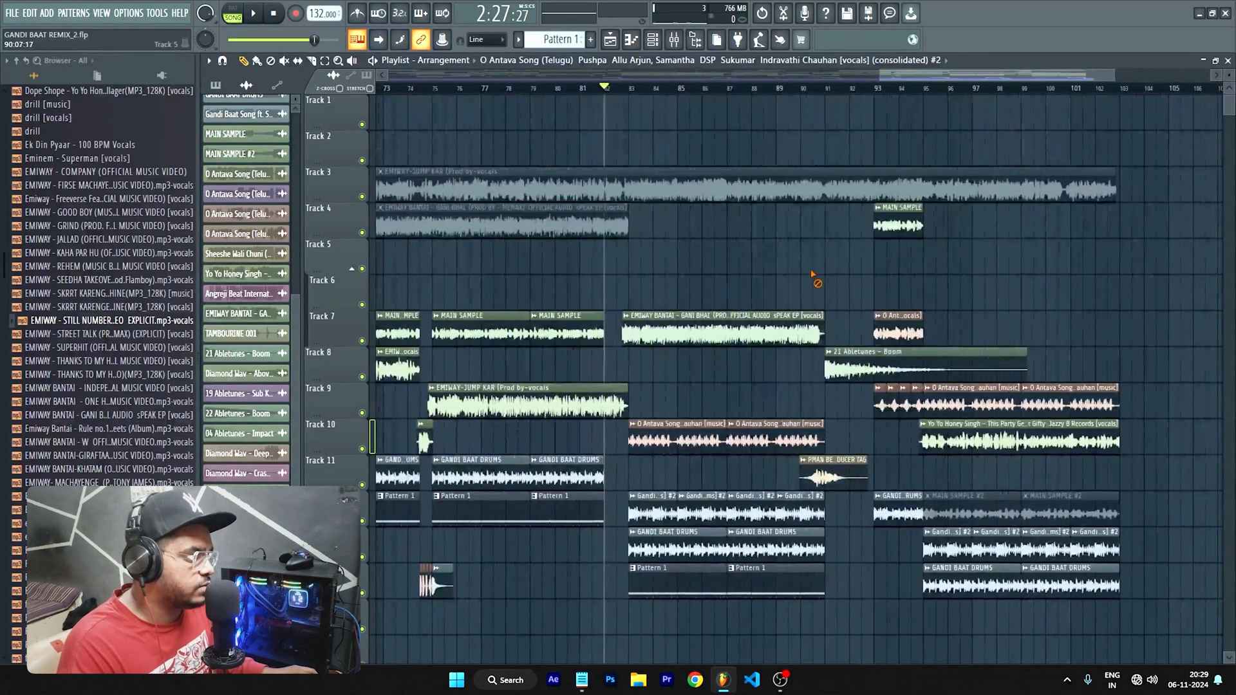
Step: Play the transition from bar 90 through the producer tag and the 21 Abletunes Boom at bar 91
scroll(818, 276, "down", 3)
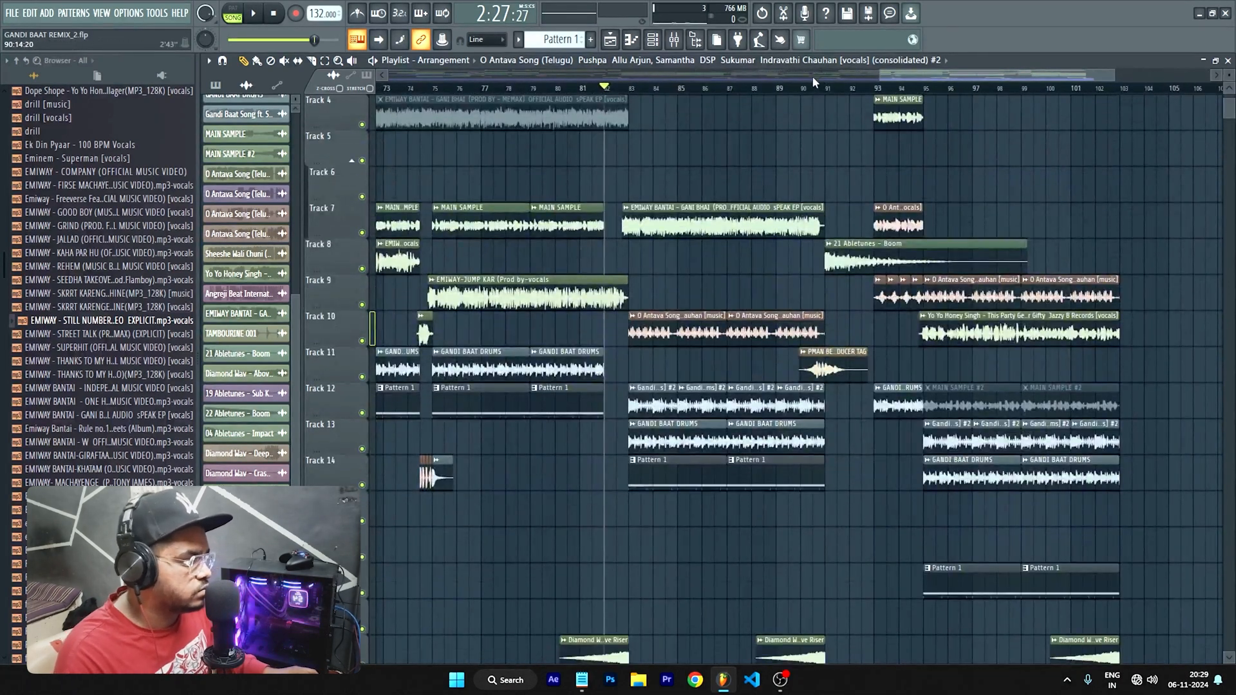
left_click(805, 94)
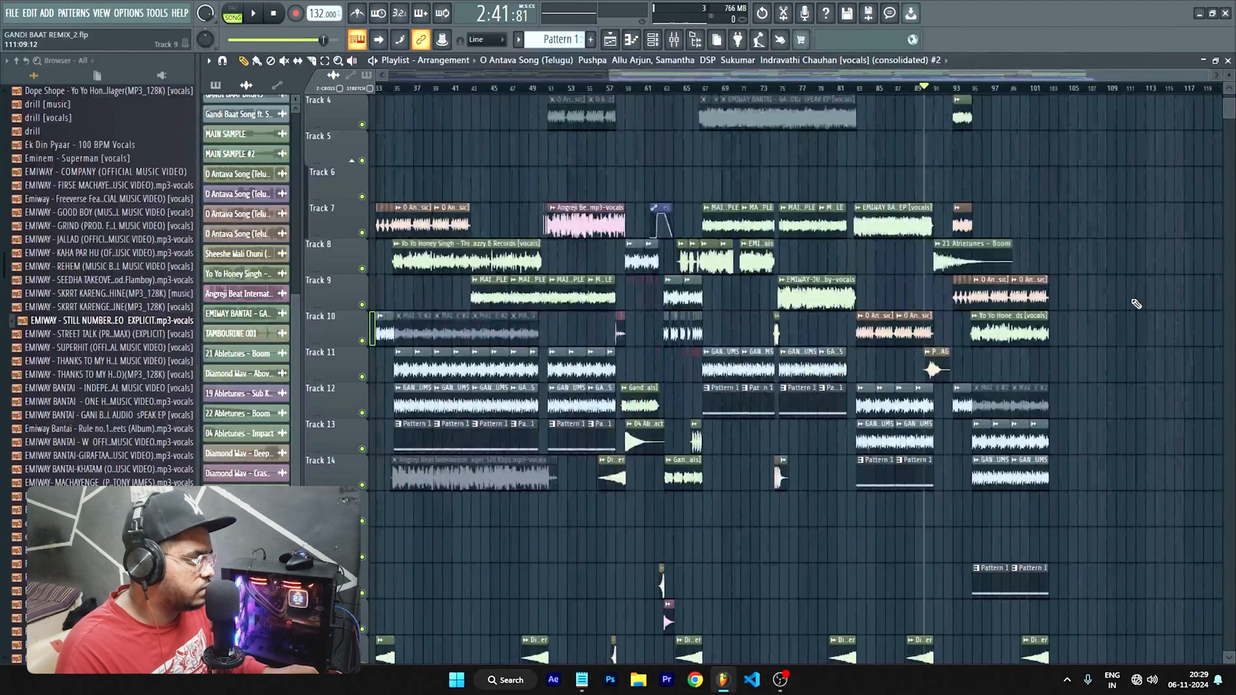
key("space")
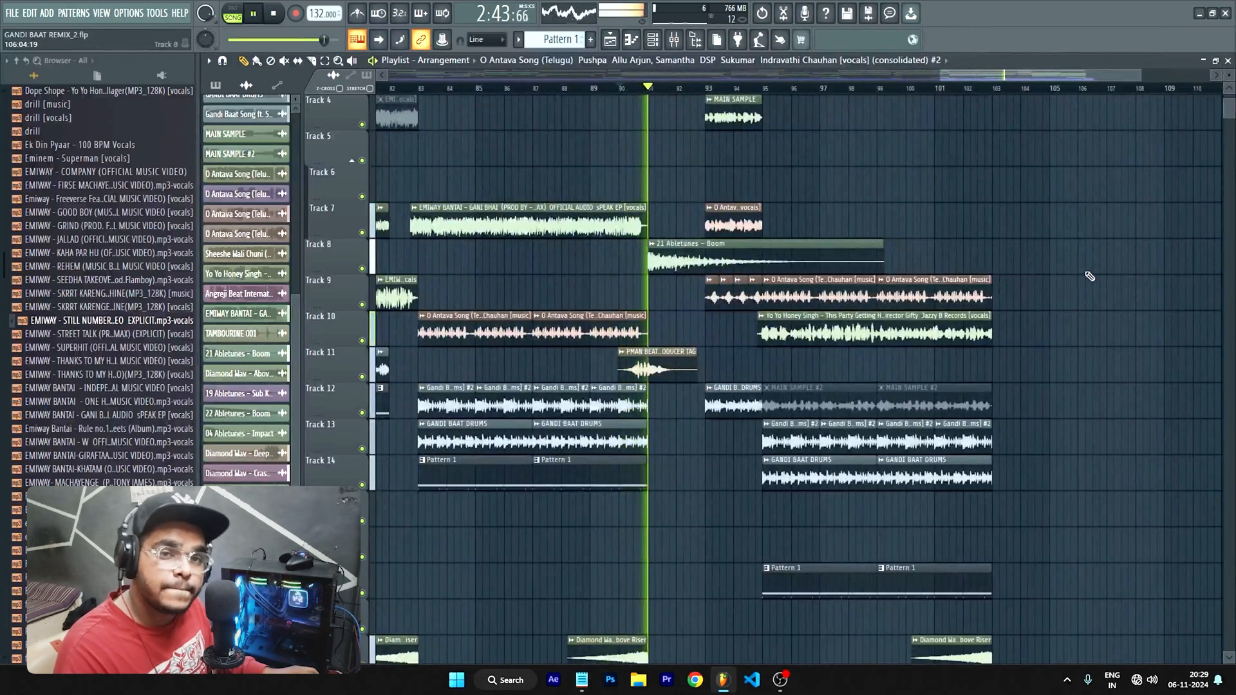
scroll(1118, 278, "down", 5)
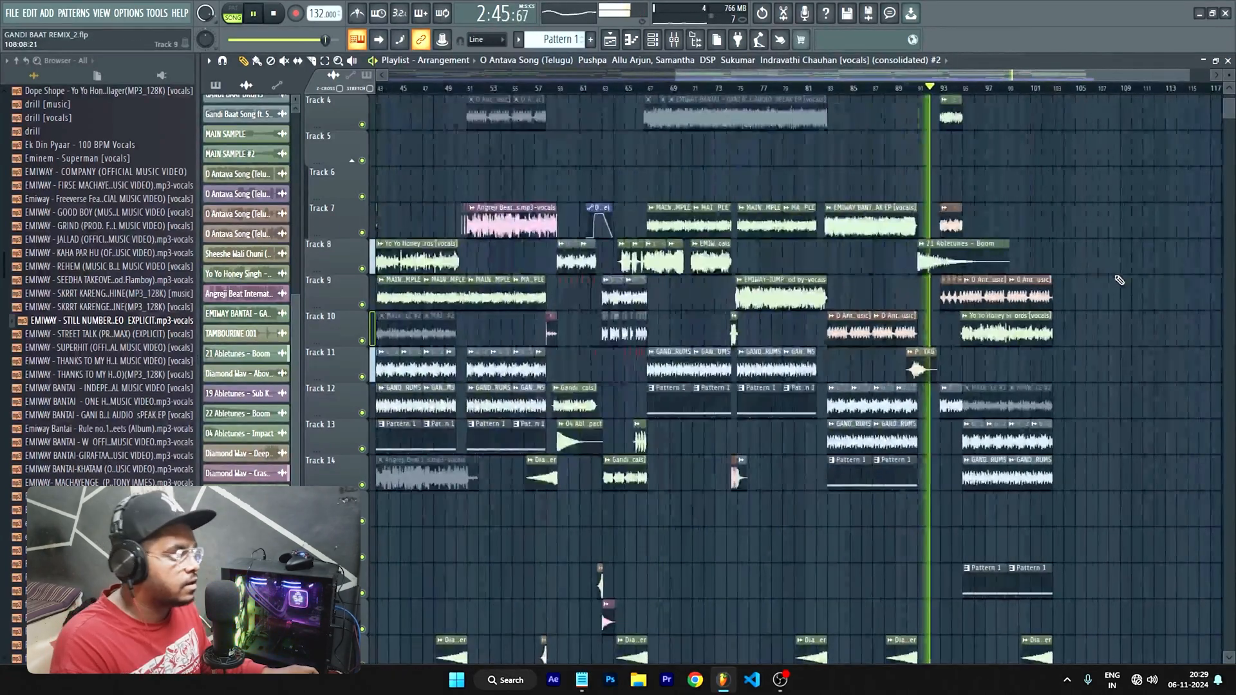
scroll(1157, 270, "down", 4)
scroll(1157, 270, "down", 3)
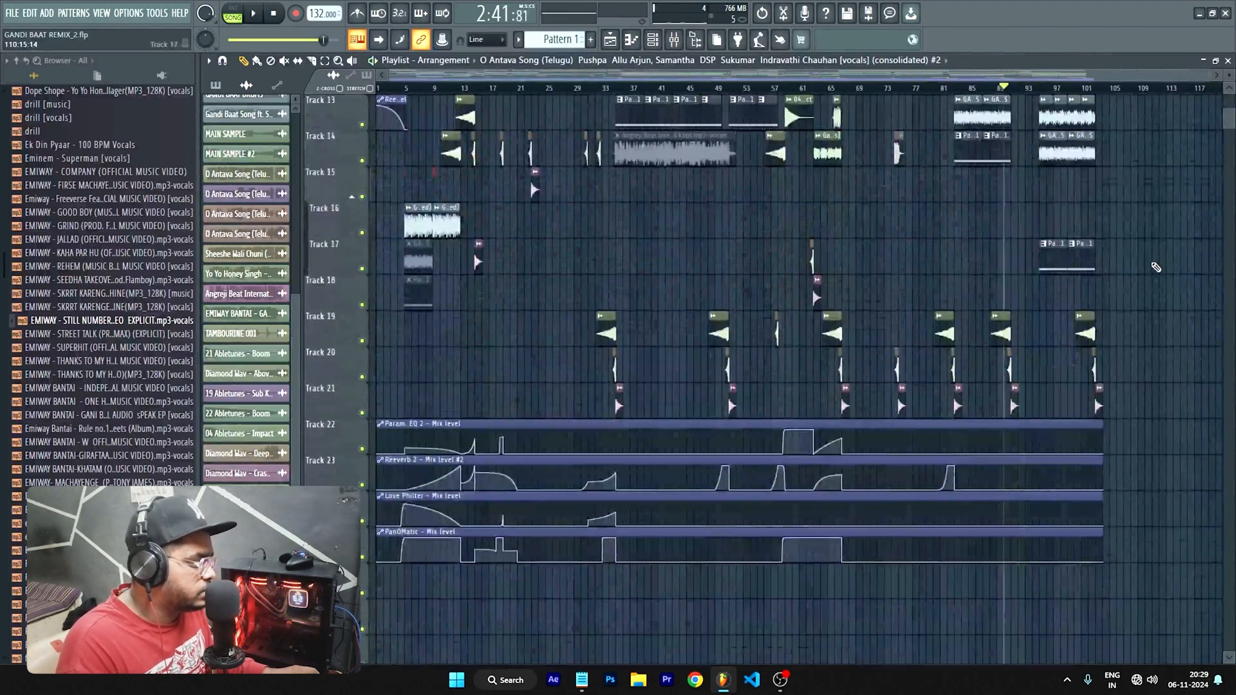
key("space")
scroll(1159, 272, "up", 10)
scroll(1161, 275, "down", 6)
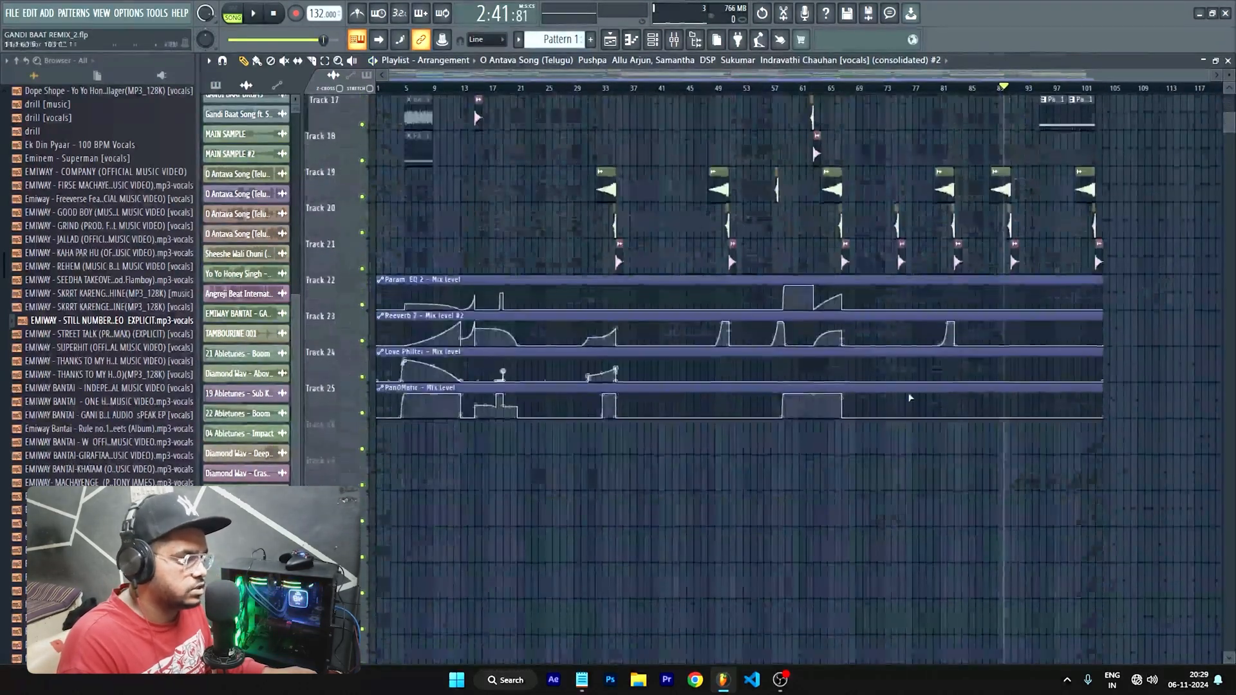
scroll(1005, 331, "up", 2)
scroll(708, 494, "up", 6)
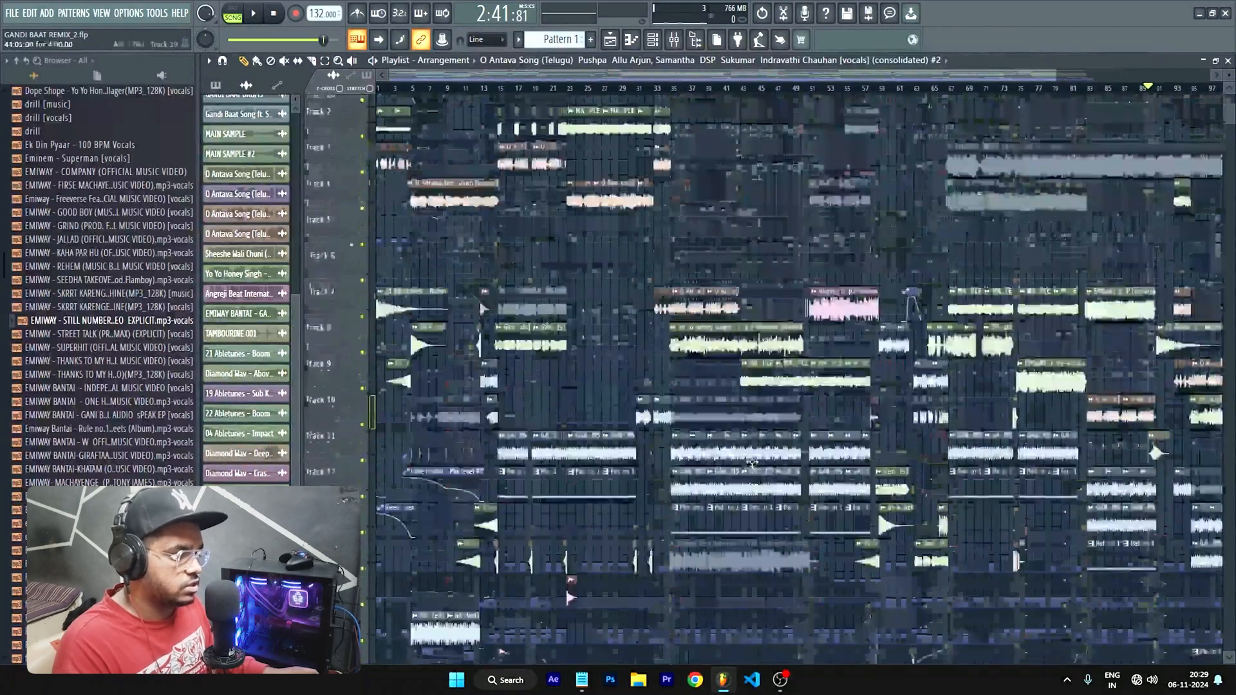
scroll(453, 478, "down", 2)
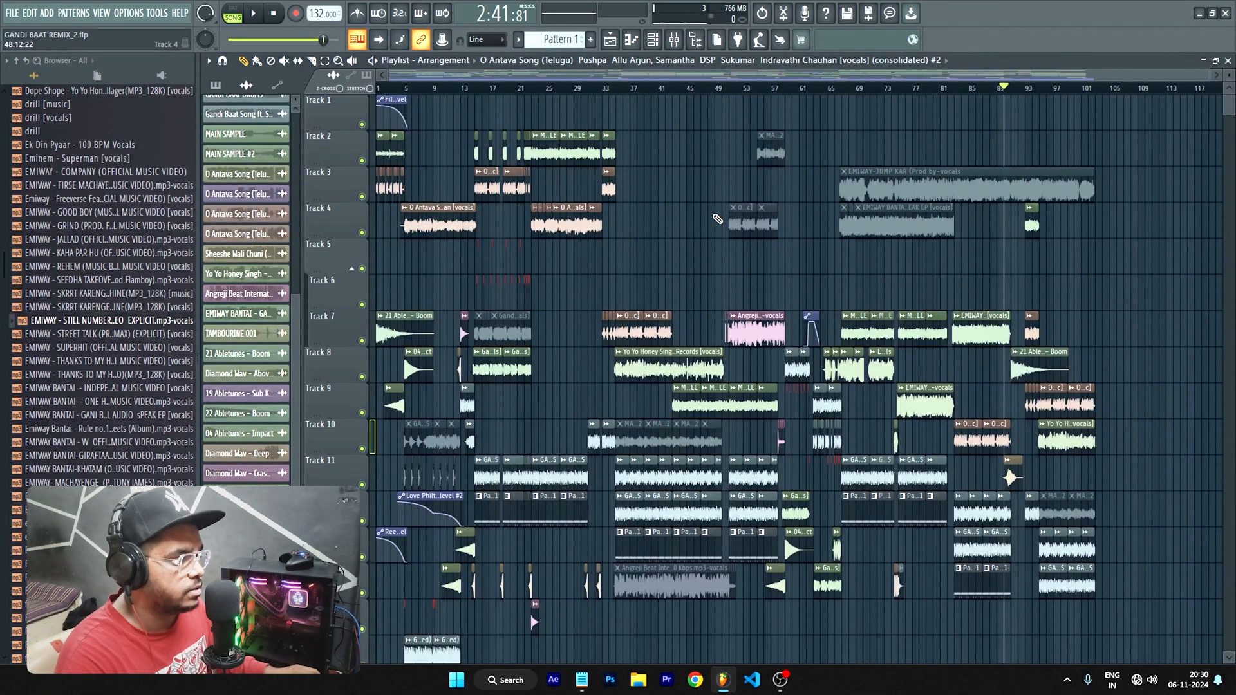
Step: Show the mixer and open the first Fruity Parametric EQ 2 on the O Antava vocals track 2
left_click(673, 40)
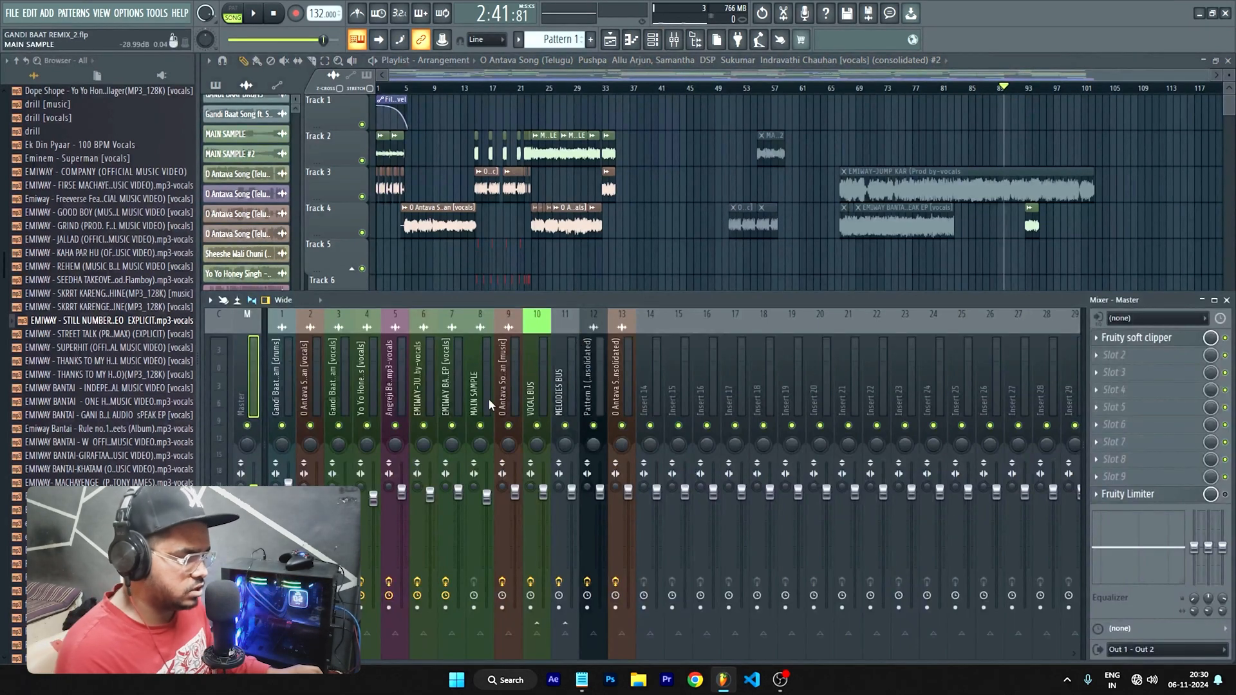
left_click(341, 400)
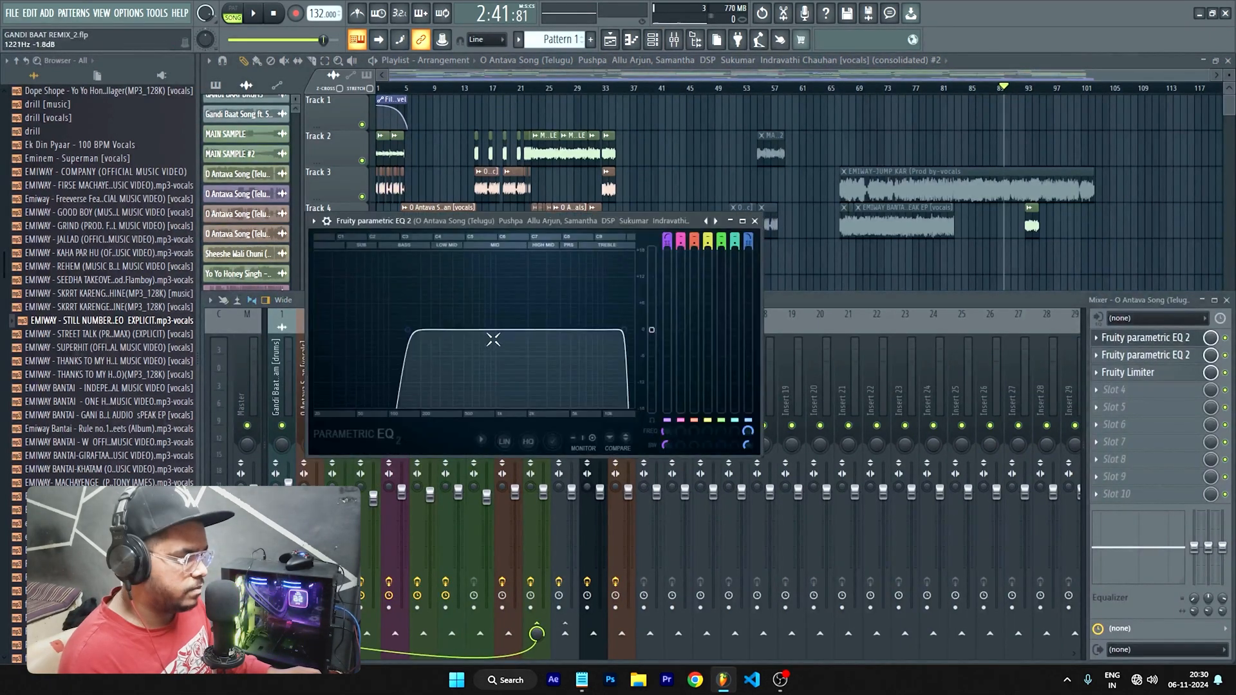
key("space")
key("space")
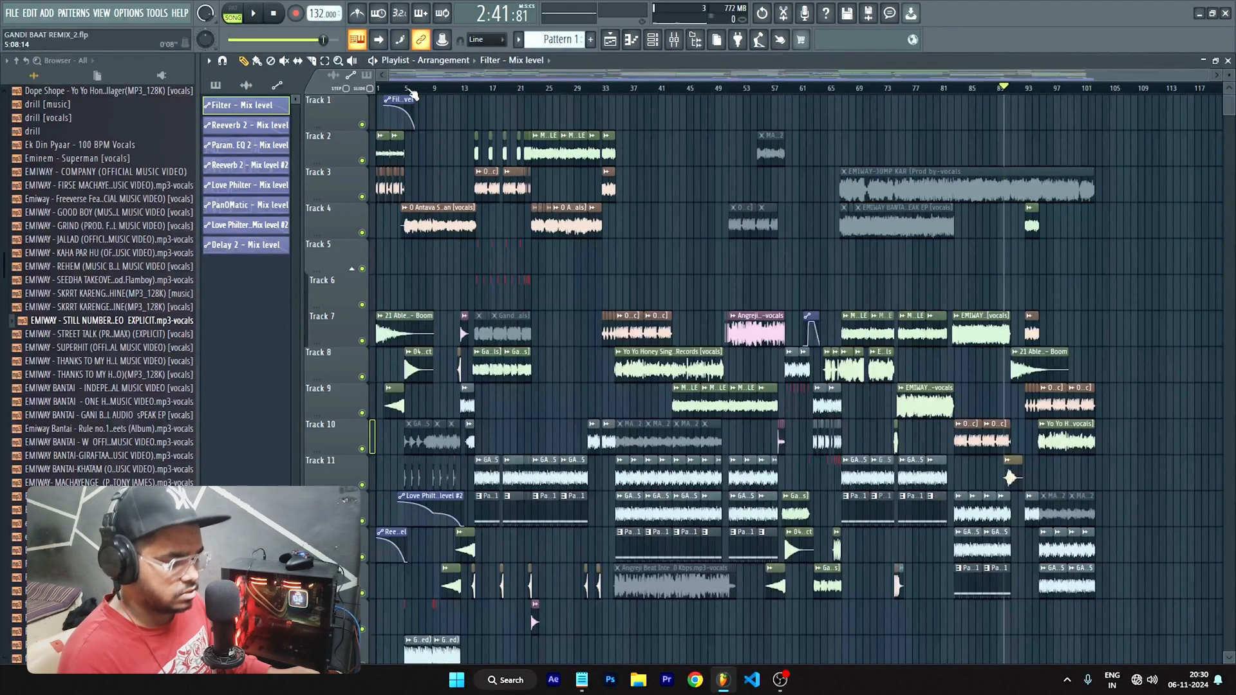
Step: Play from bar 23 to inspect the low and high cuts in the O Antava vocals' first Parametric EQ 2, and close it
left_click(397, 90)
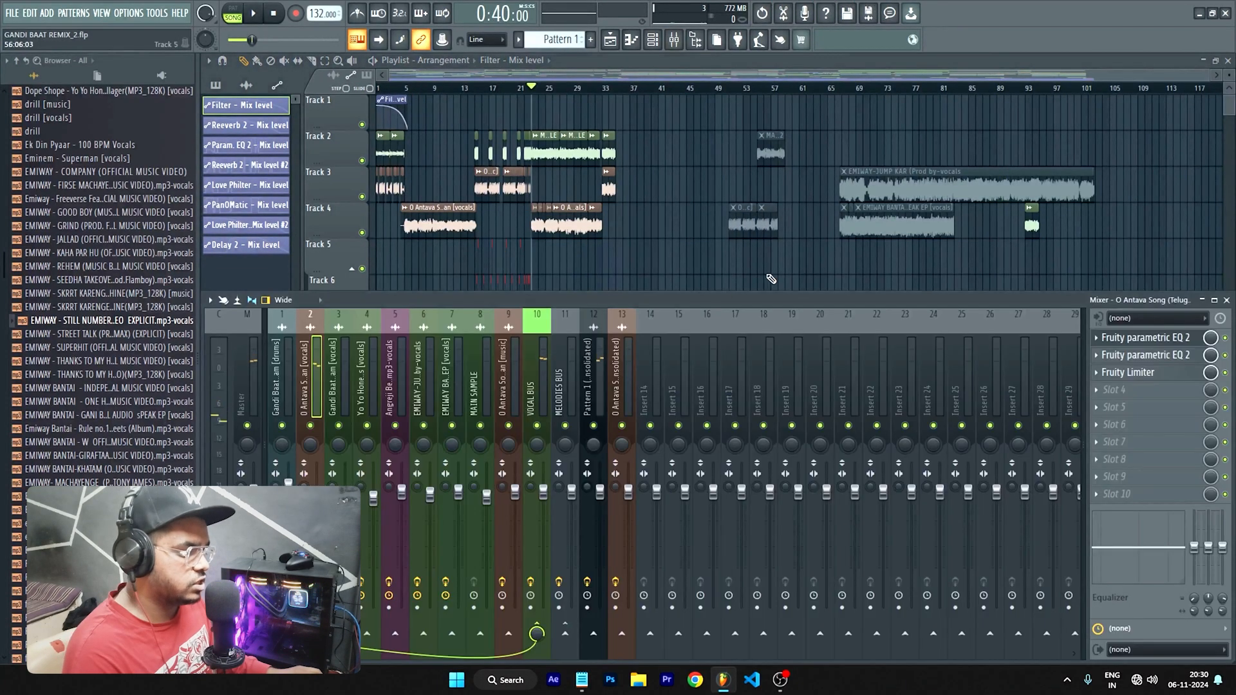
key("space")
left_click(1175, 340)
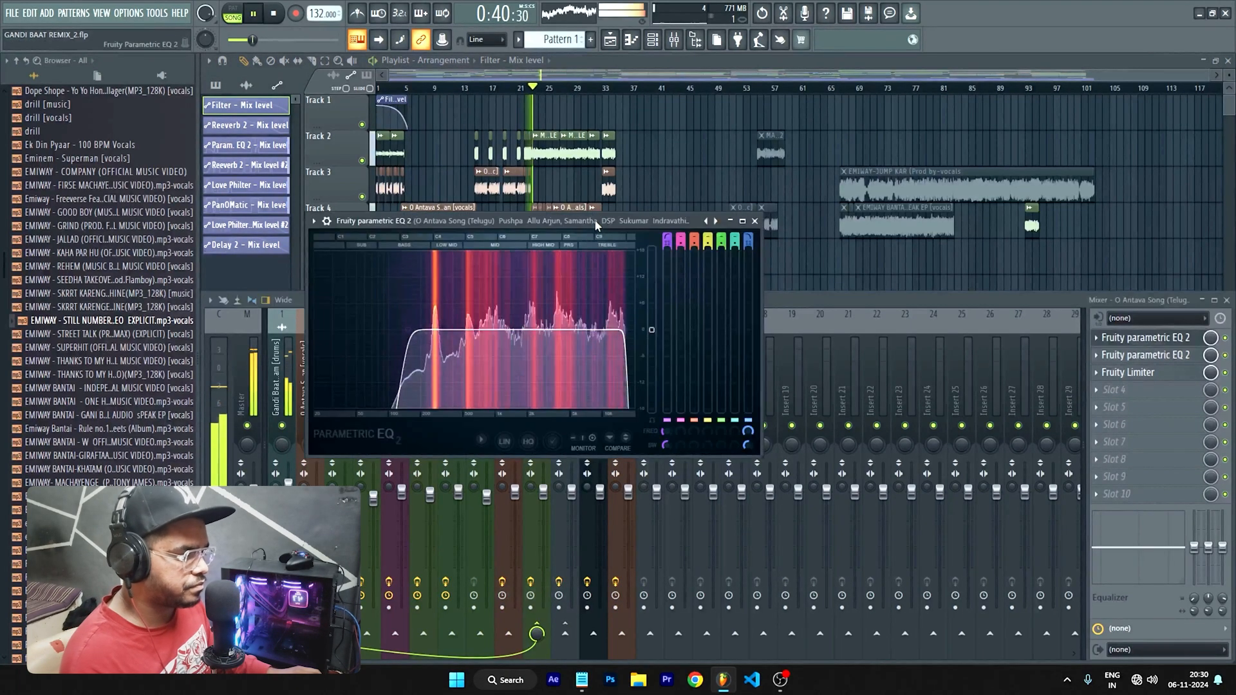
key("space")
left_click_drag(403, 333, 422, 332)
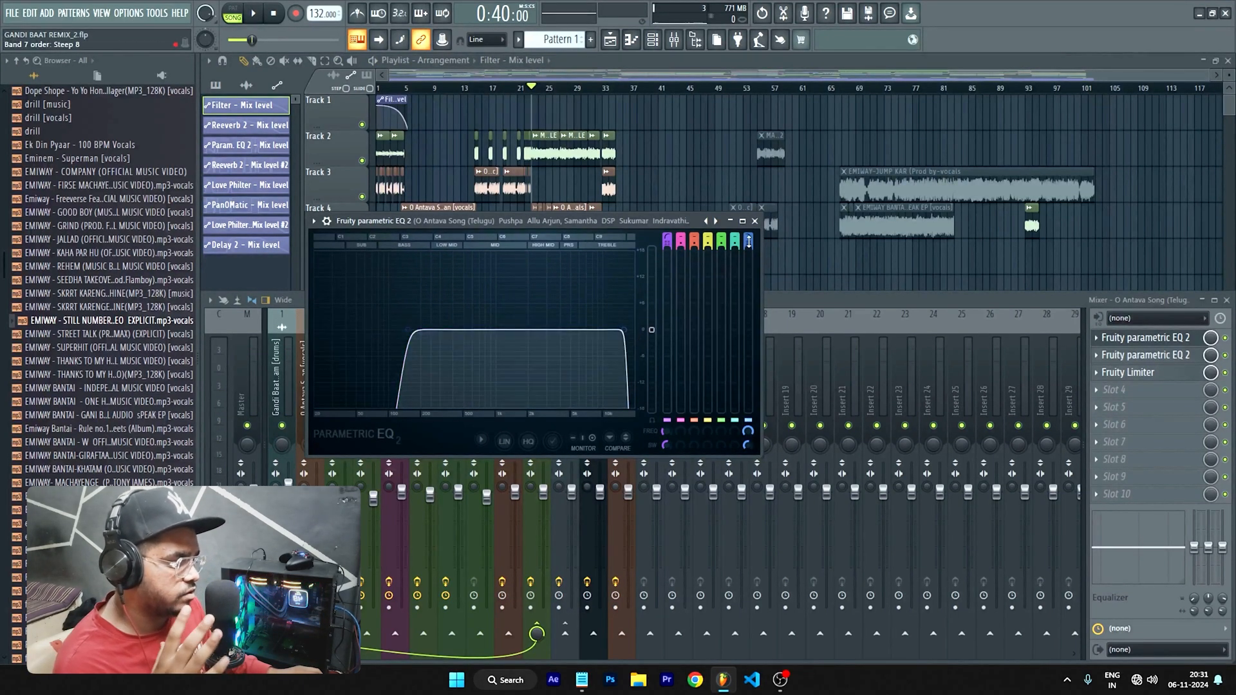
left_click(755, 221)
Step: Open the second Parametric EQ 2 on the O Antava vocals, inspect its band curve during playback, and close it
left_click(1146, 355)
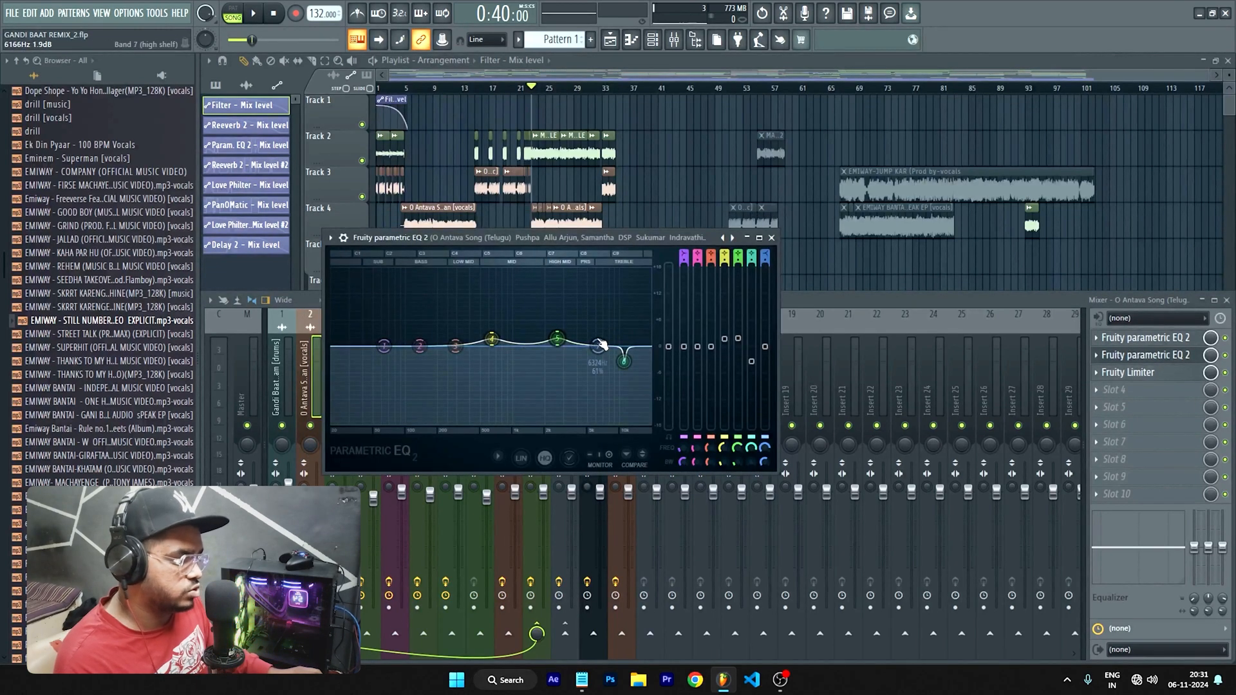
key("space")
key("space")
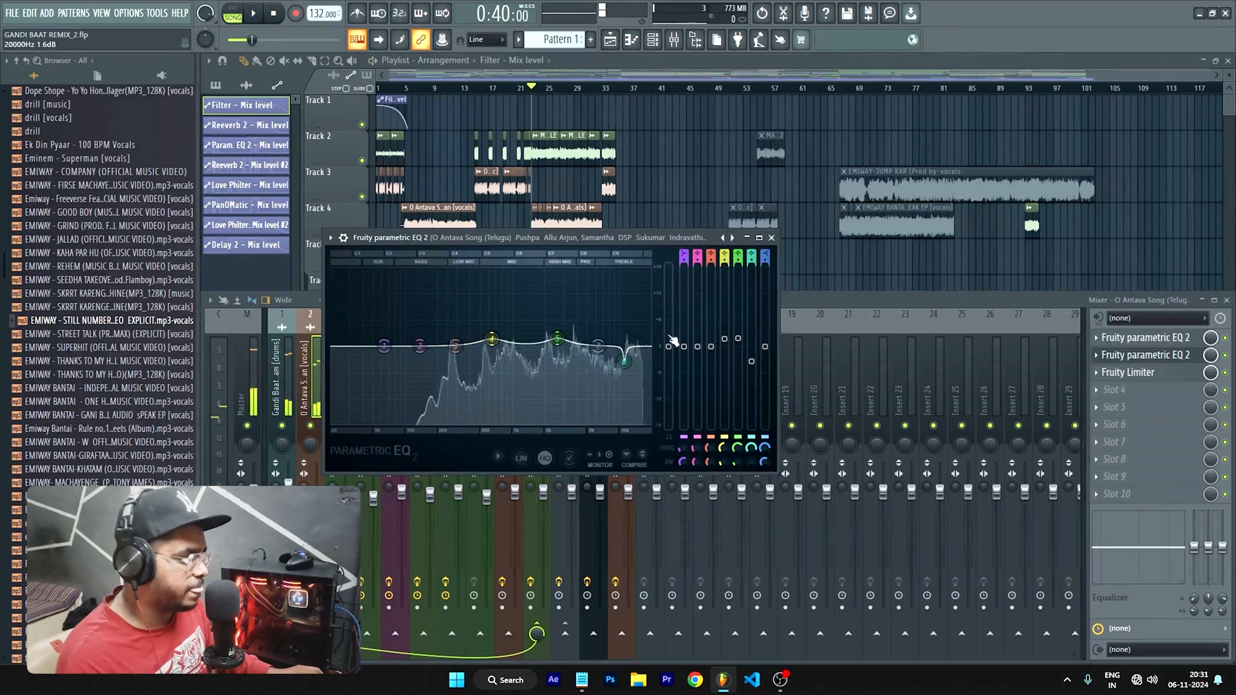
left_click(771, 238)
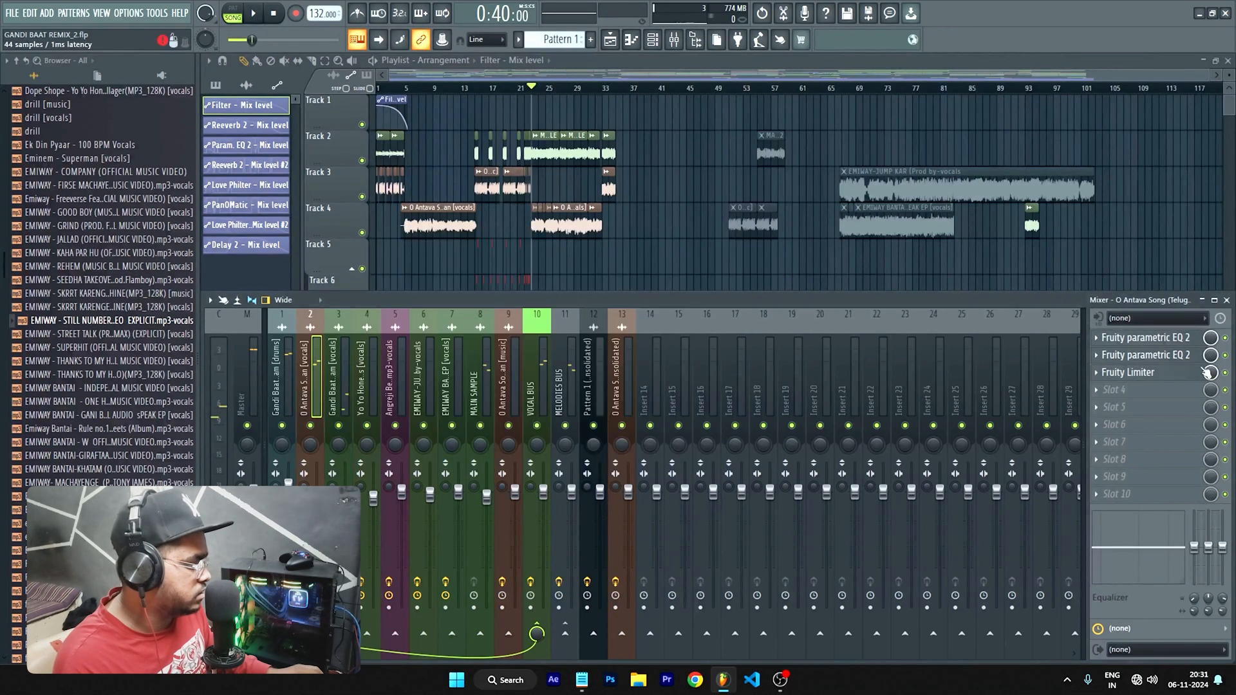
Step: Open the Fruity Limiter on the O Antava vocals, inspect its compressor settings, and close it
left_click(1175, 378)
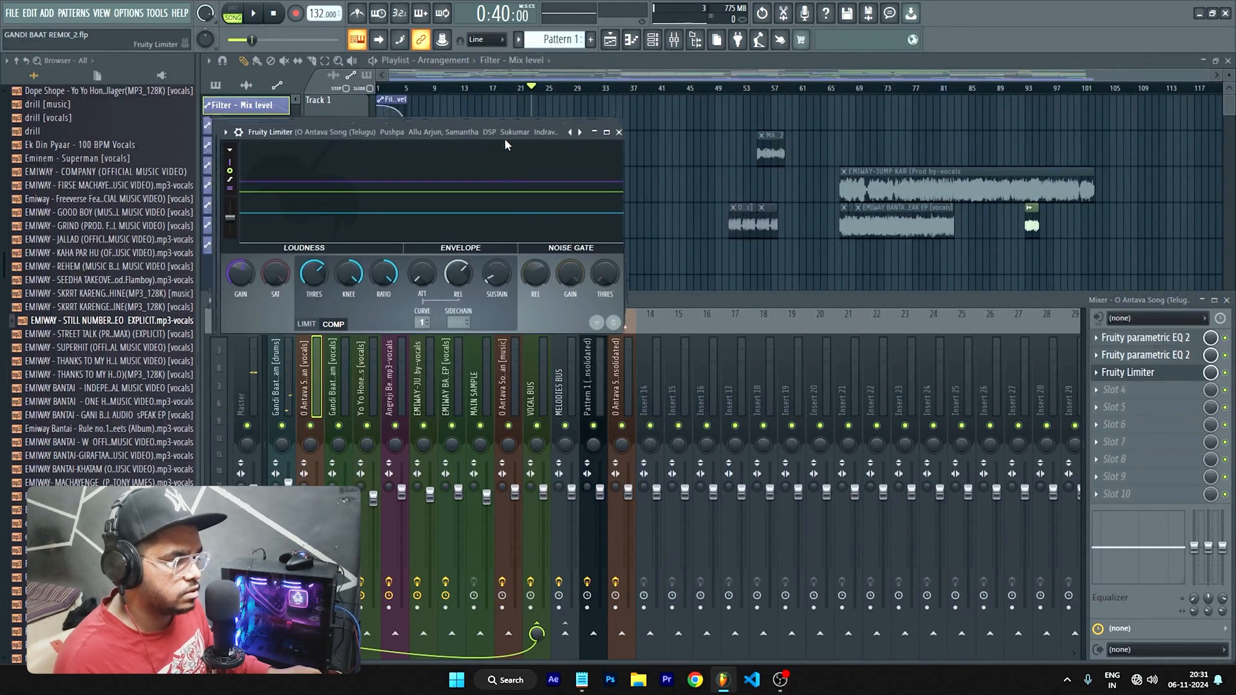
left_click_drag(504, 138, 784, 291)
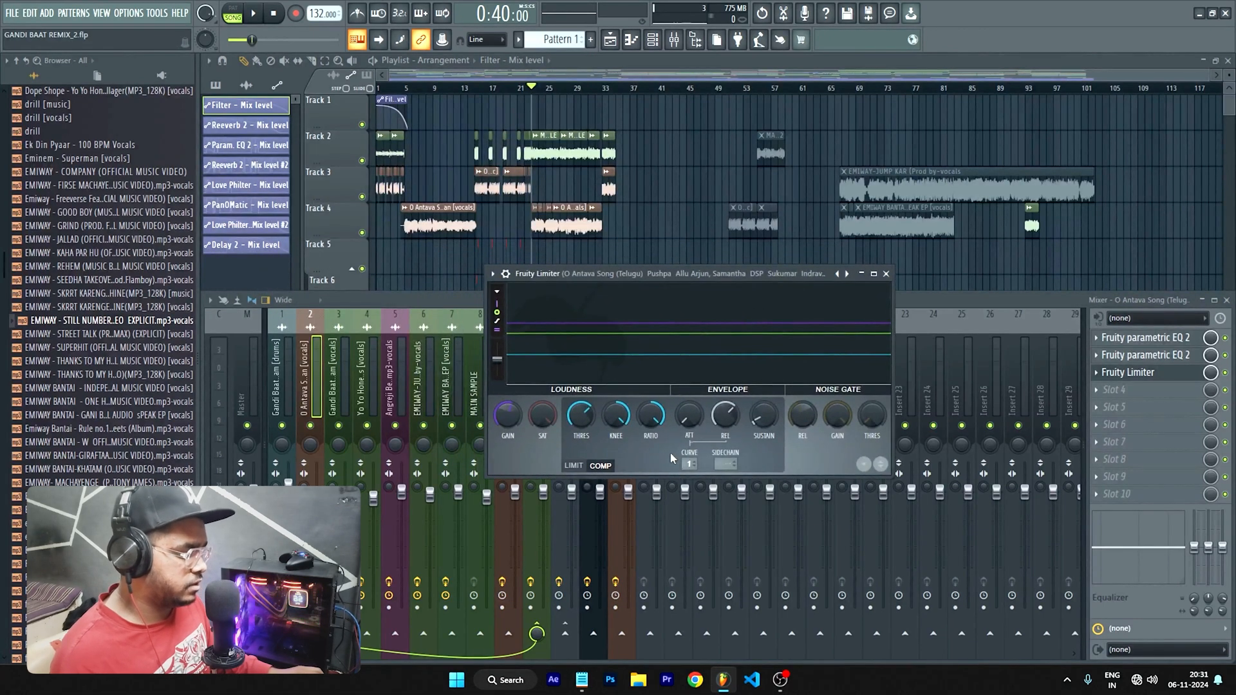
left_click(886, 274)
Step: Go through the effect chains of mixer tracks 3 to 9, ending on the VOCAL BUS on track 10
left_click(335, 402)
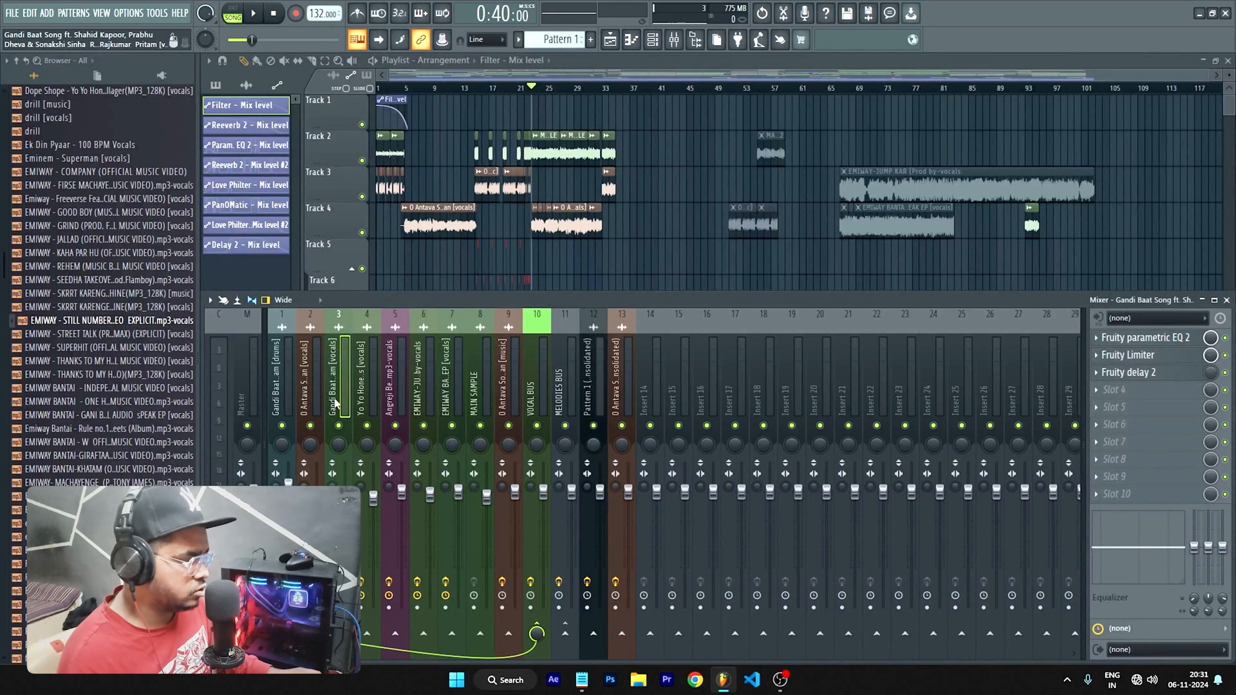
left_click(368, 401)
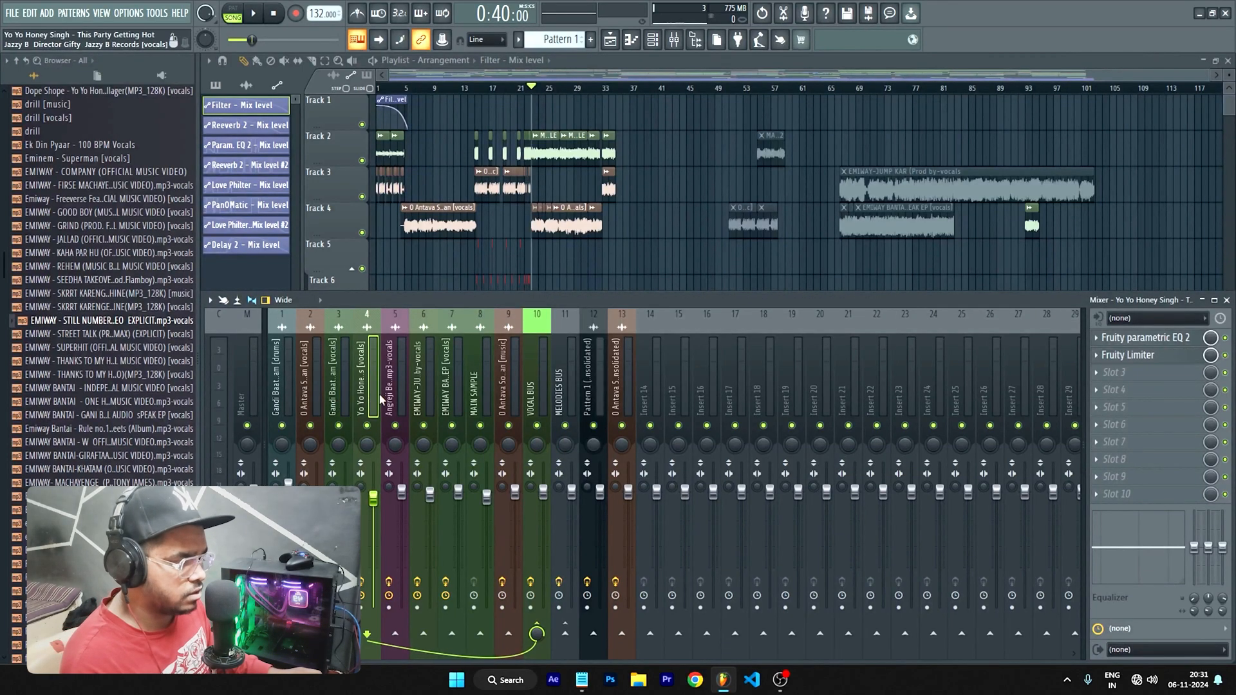
left_click(398, 397)
left_click(427, 388)
left_click(455, 390)
left_click(485, 388)
left_click(510, 390)
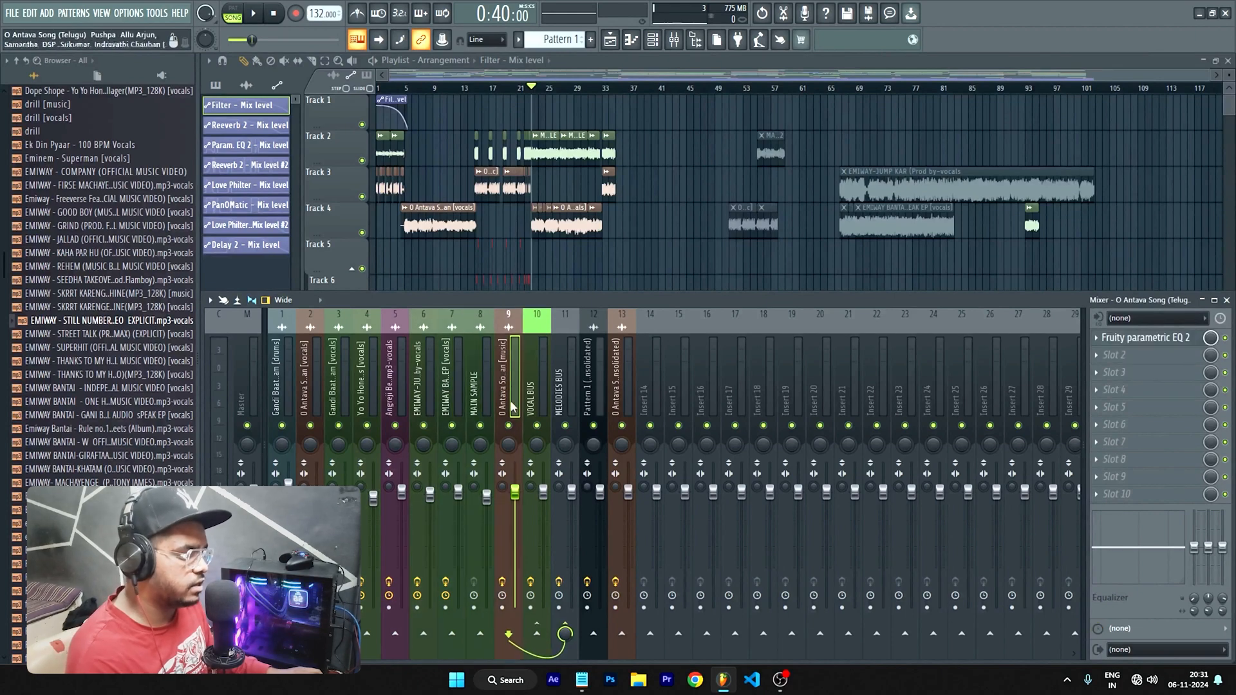
left_click(537, 394)
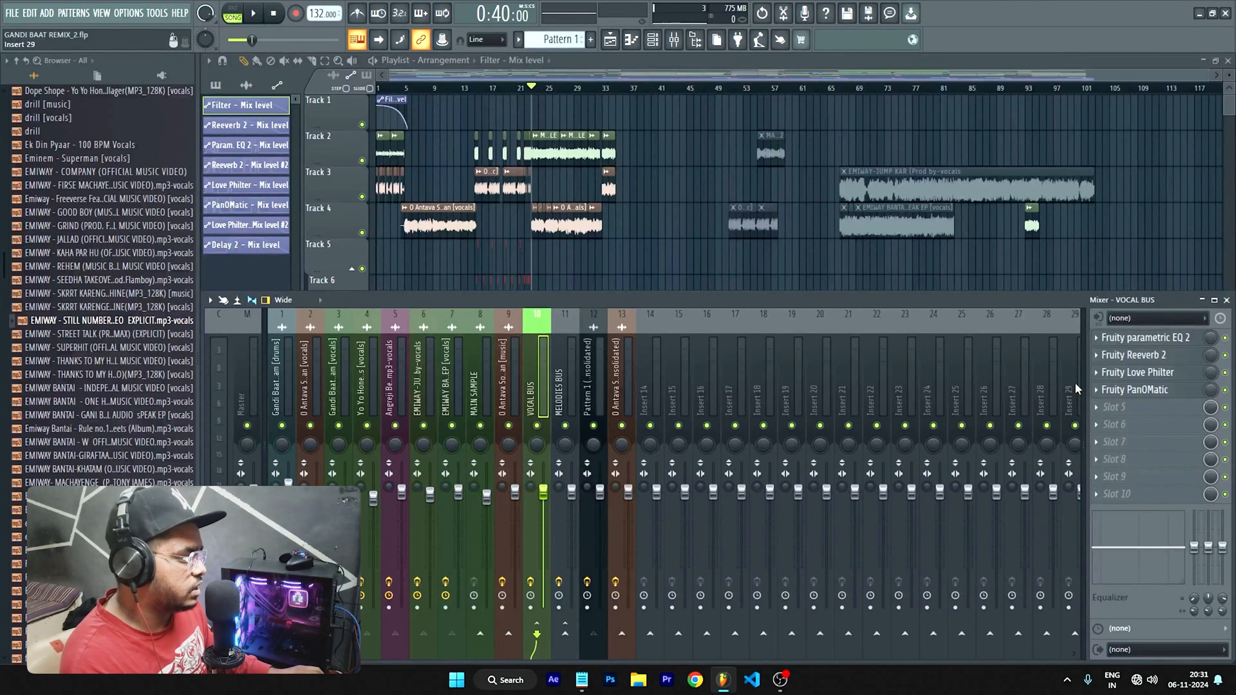
Step: Show the mix level automation clips on playlist tracks 22 to 25 and inspect the VOCAL BUS Parametric EQ 2 during playback
scroll(500, 203, "down", 10)
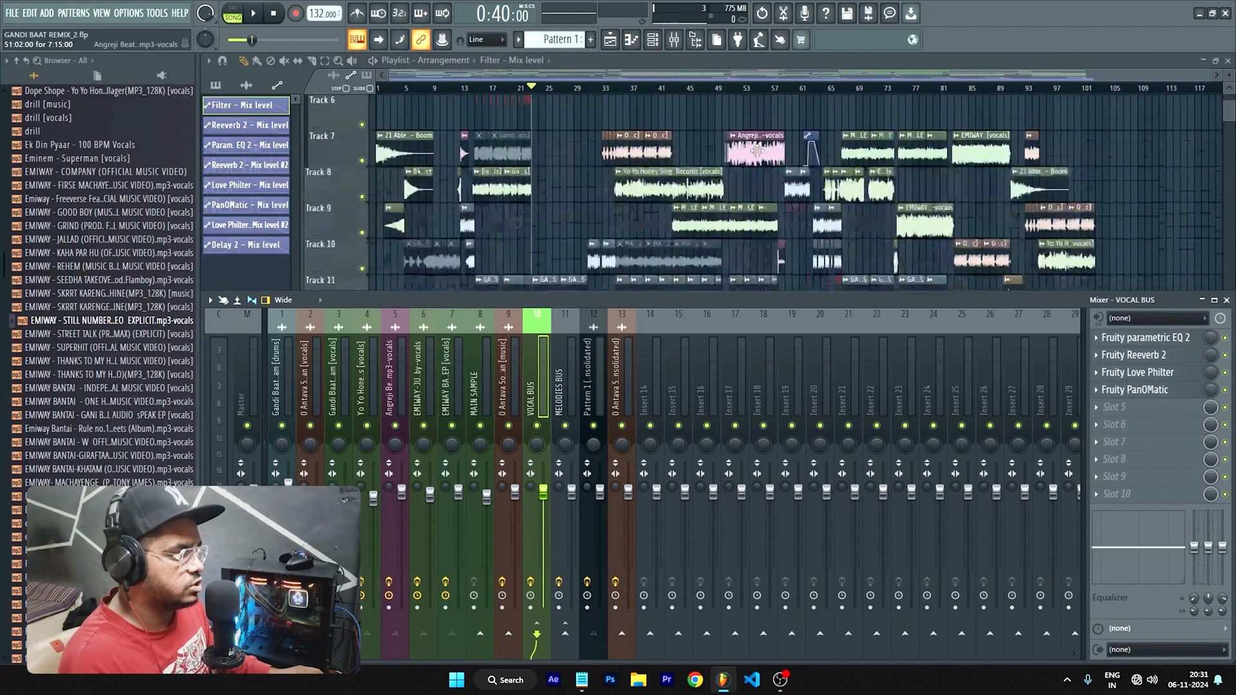
scroll(501, 202, "up", 7)
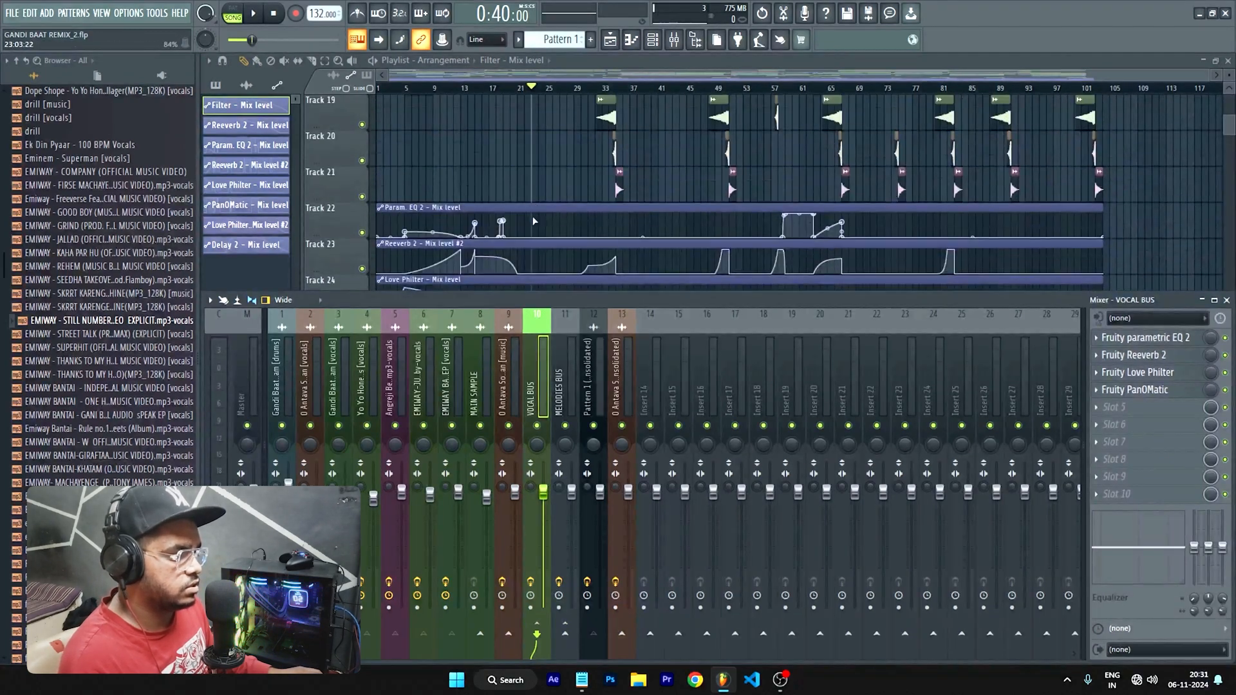
scroll(501, 203, "down", 2)
scroll(462, 129, "up", 2)
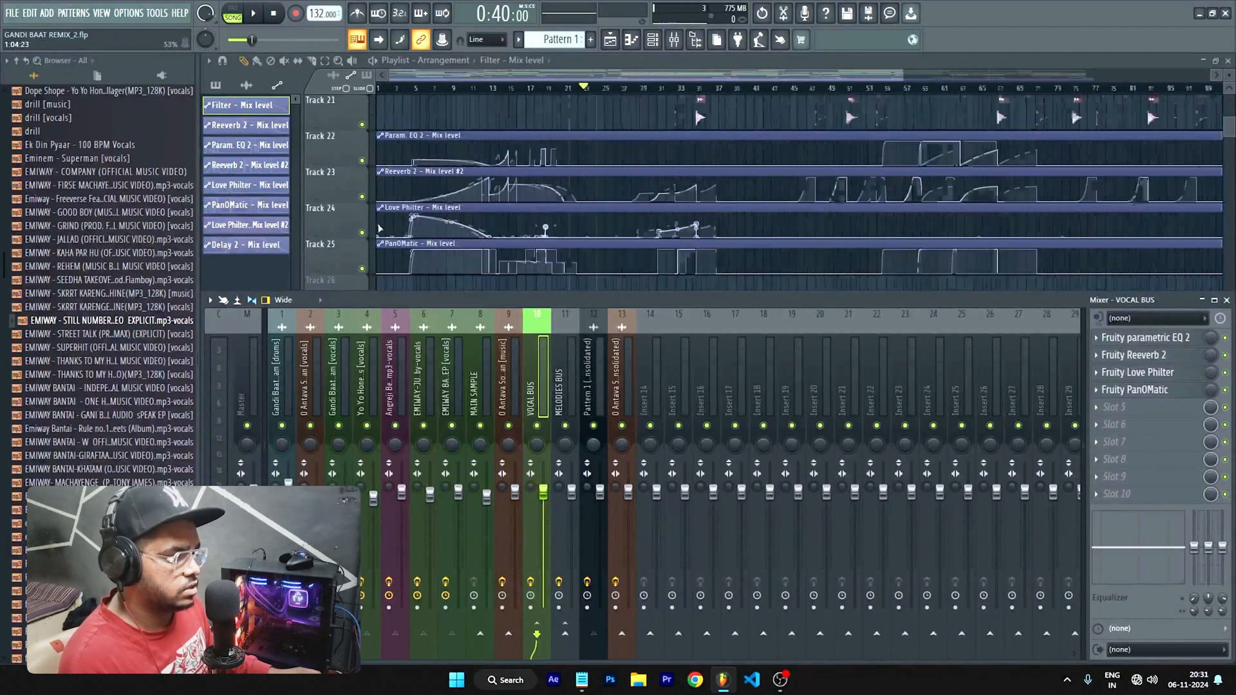
left_click(1166, 343)
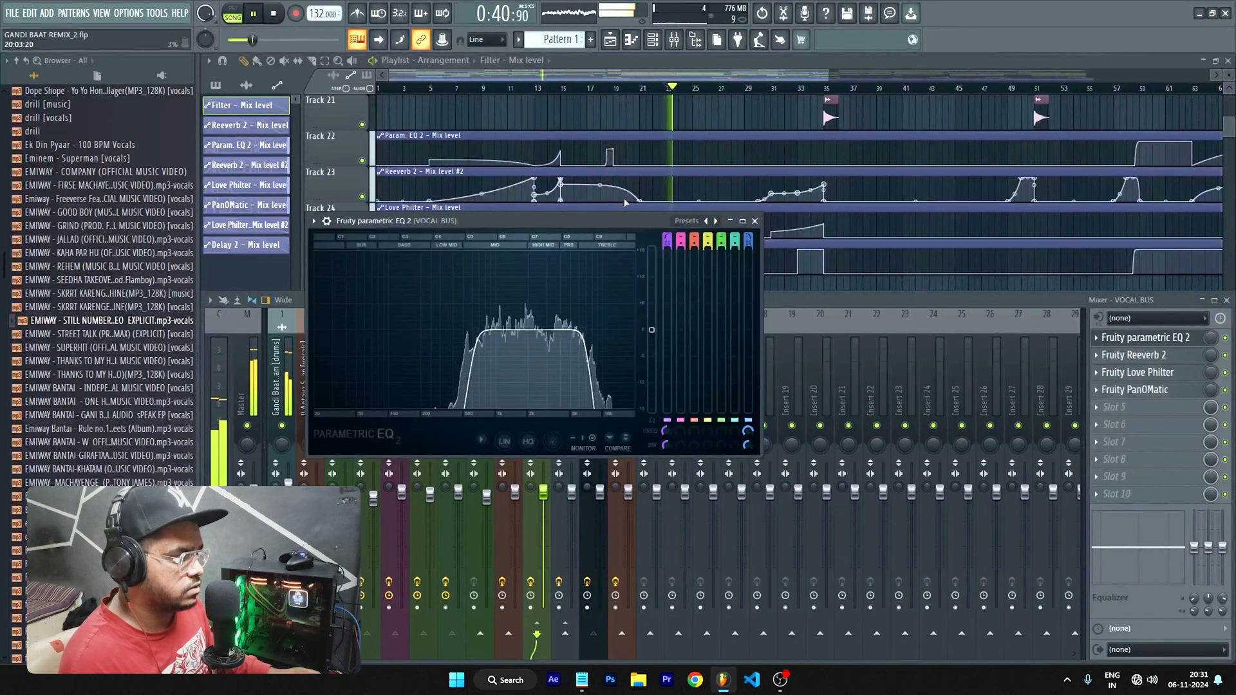
scroll(850, 184, "down", 3)
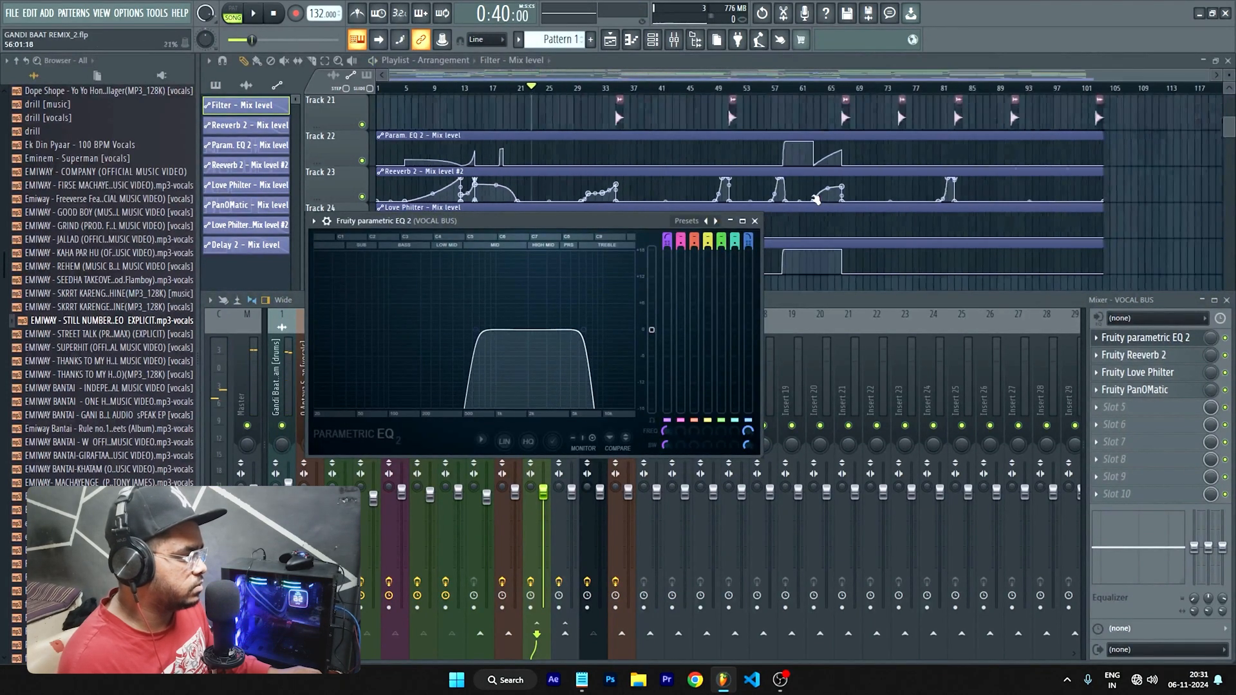
Step: Play from bar 58, where the EQ automation rises, inspect the VOCAL BUS Parametric EQ 2 curve, and close it
scroll(850, 181, "up", 5)
scroll(579, 117, "up", 3)
left_click(580, 92)
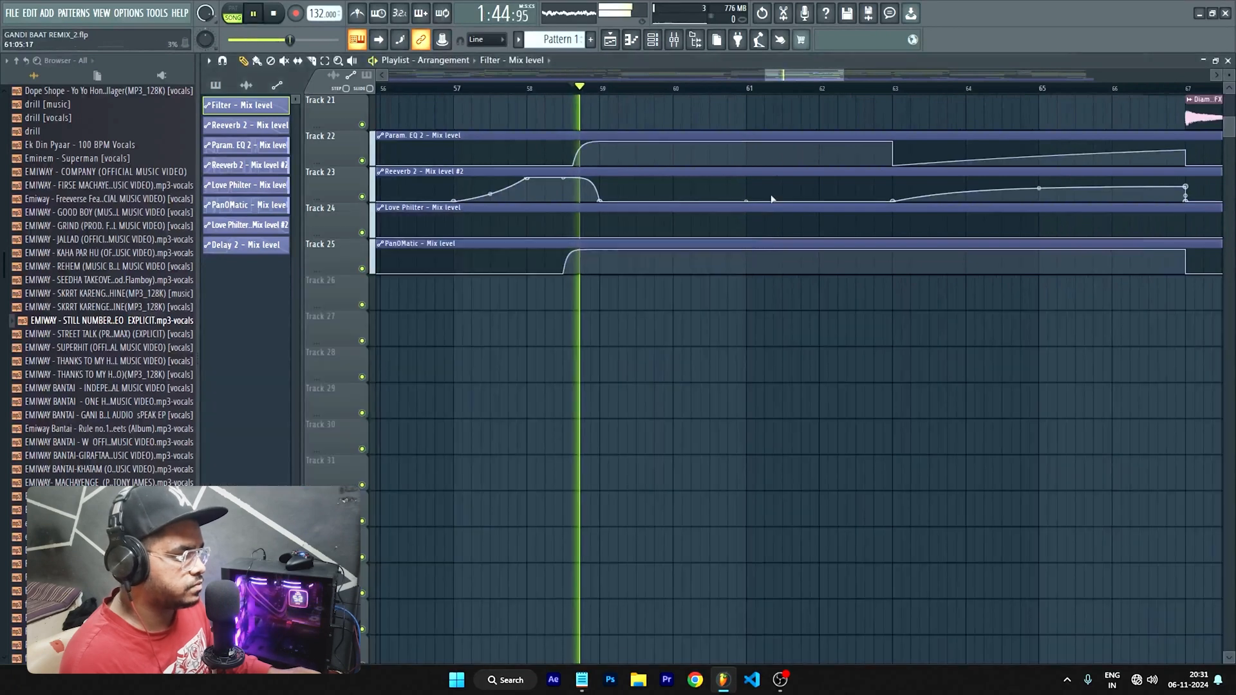
key("F9")
left_click(1149, 343)
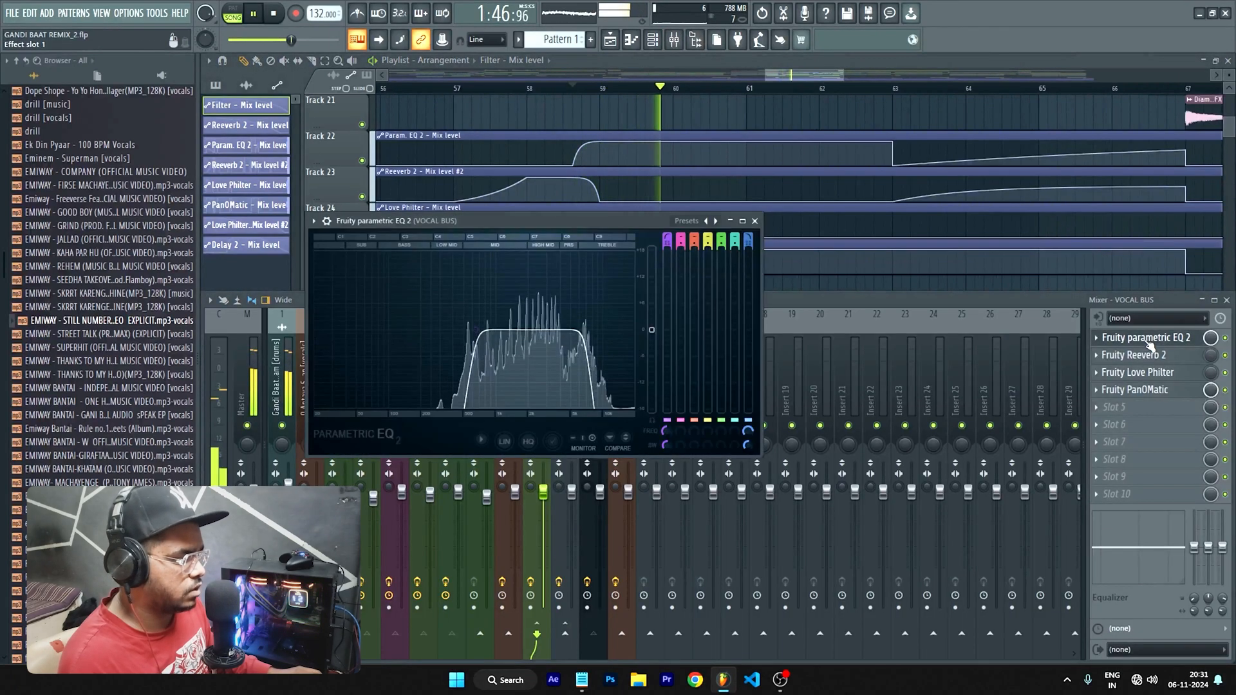
left_click(754, 221)
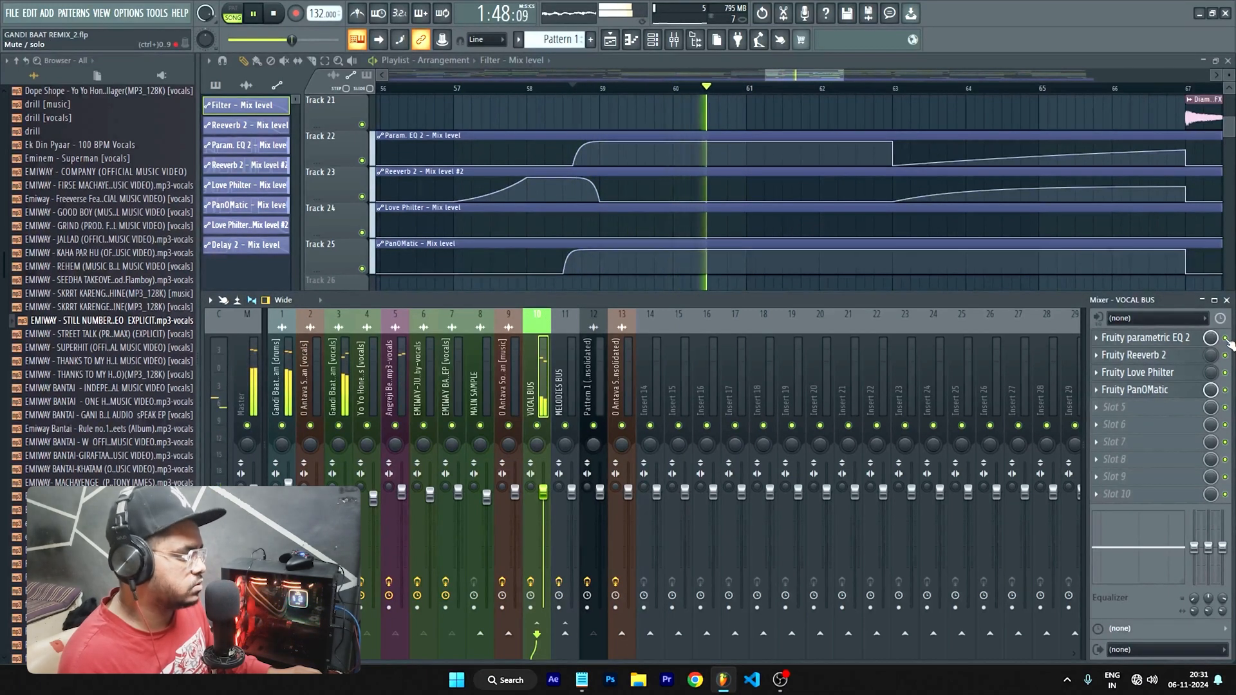
Step: Replay the section from bar 58 to hear the automated effects on the VOCAL BUS, and stop playback
key("space")
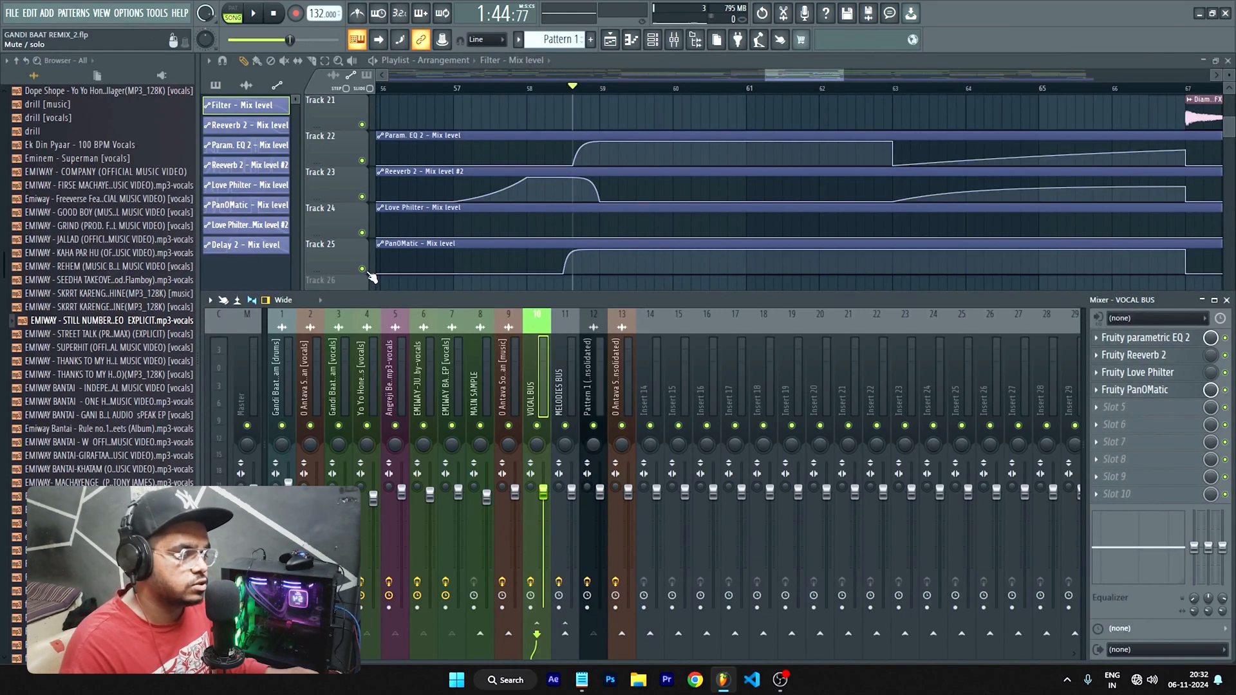
key("space")
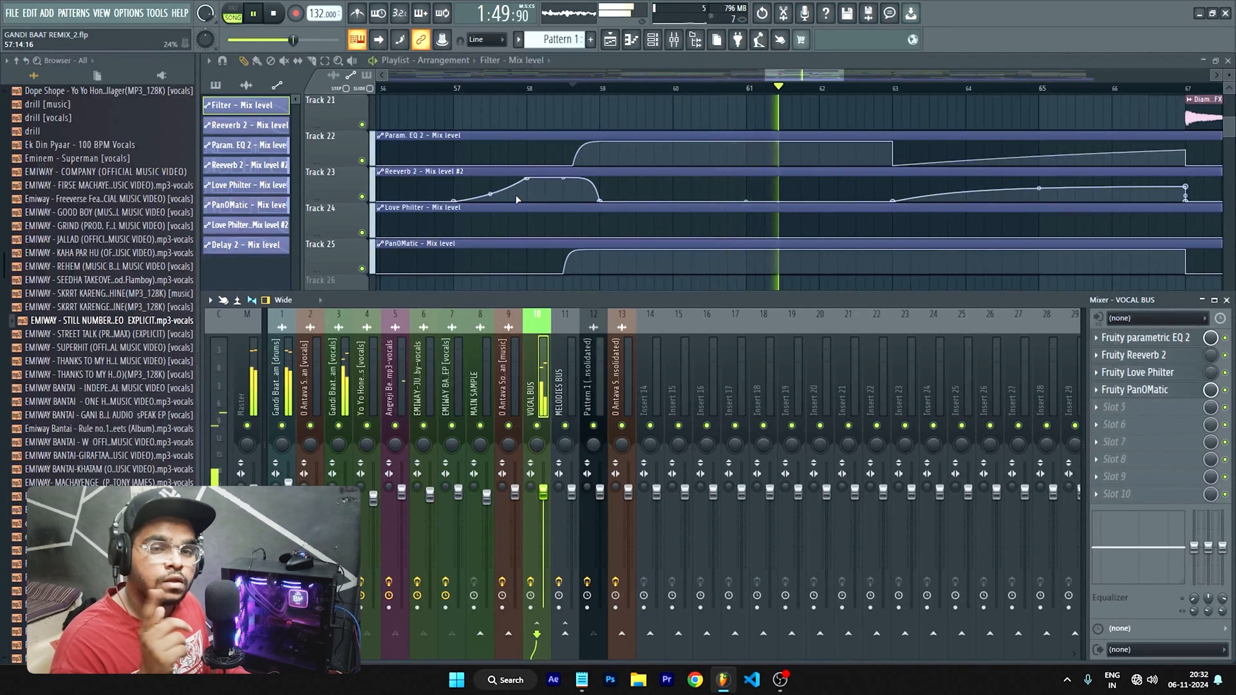
key("space")
Step: Close the mixer and view the mix level automation clips on tracks 22 to 25 across the arrangement
scroll(506, 181, "down", 4)
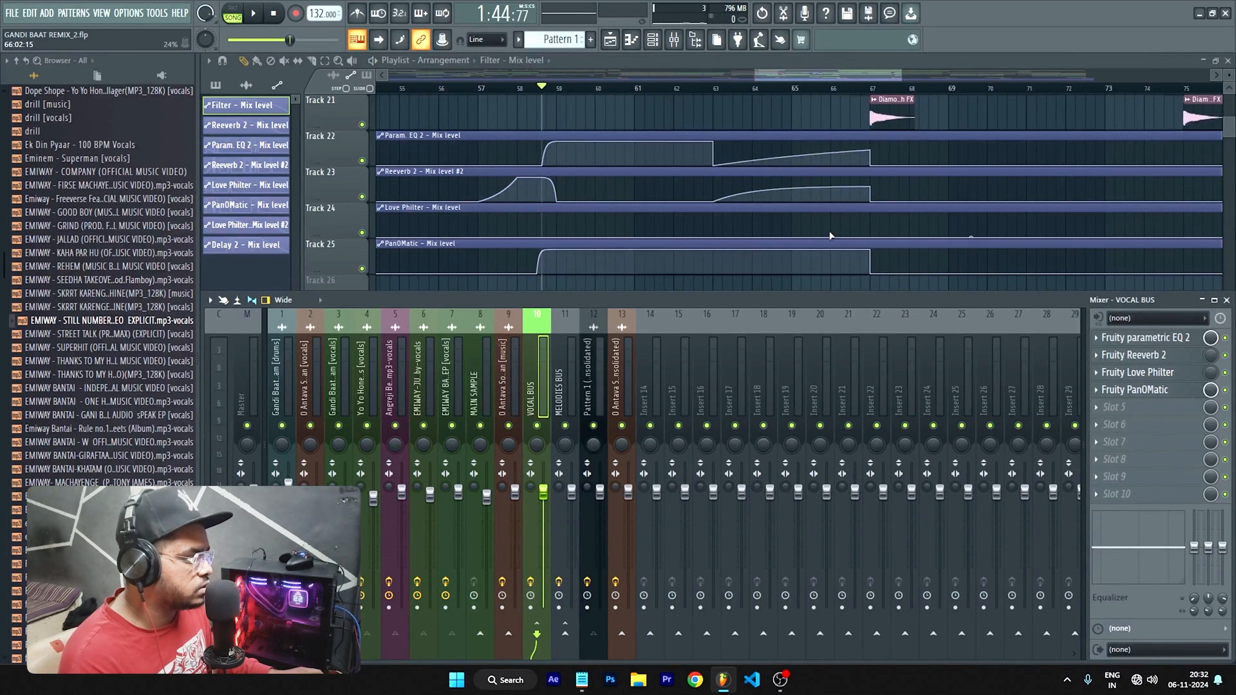
scroll(772, 246, "down", 4)
left_click(1228, 300)
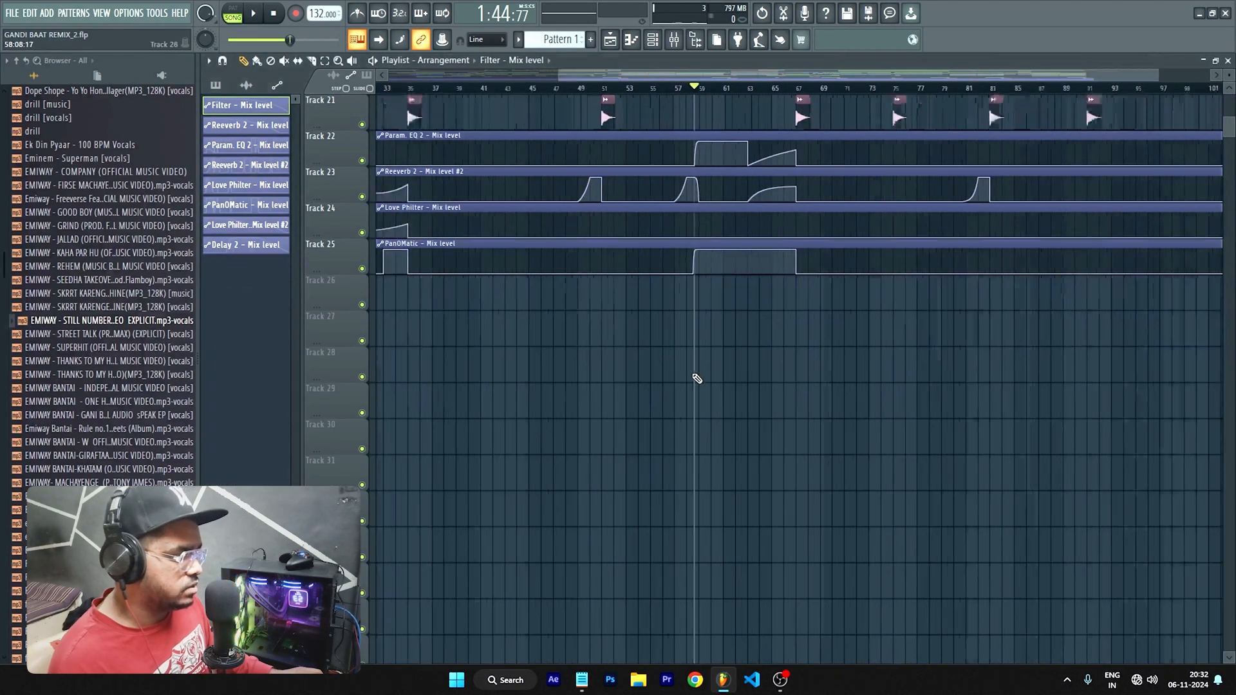
scroll(723, 394, "up", 5)
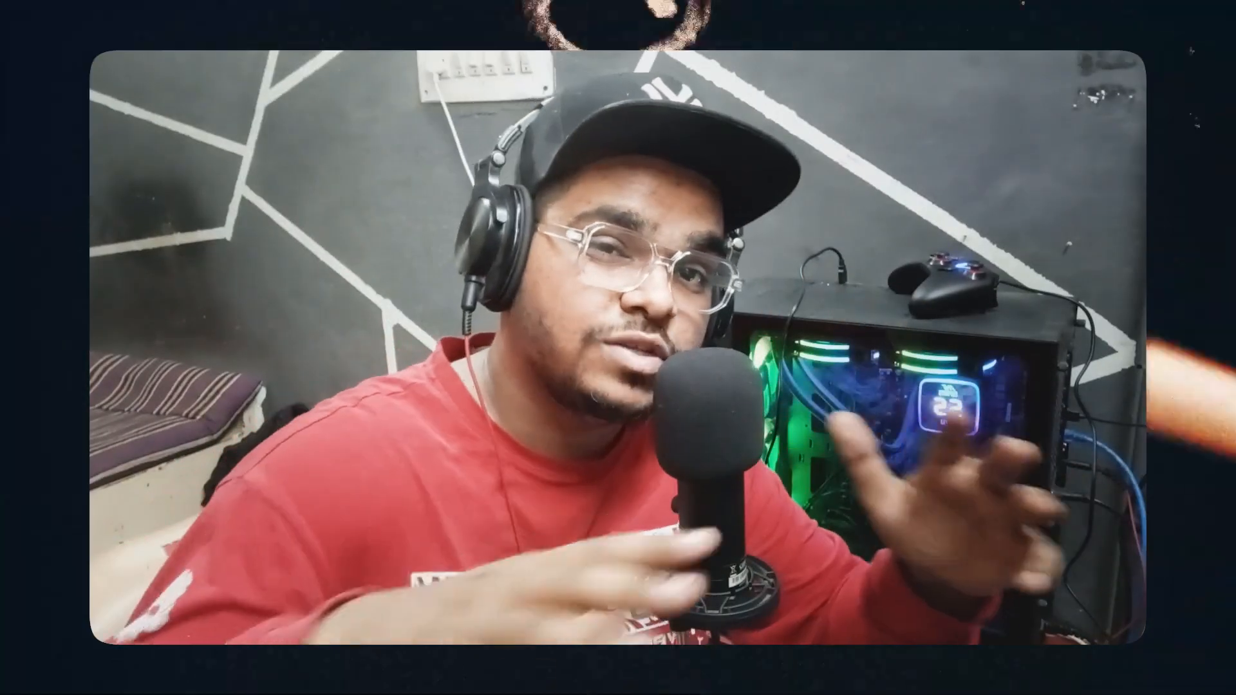